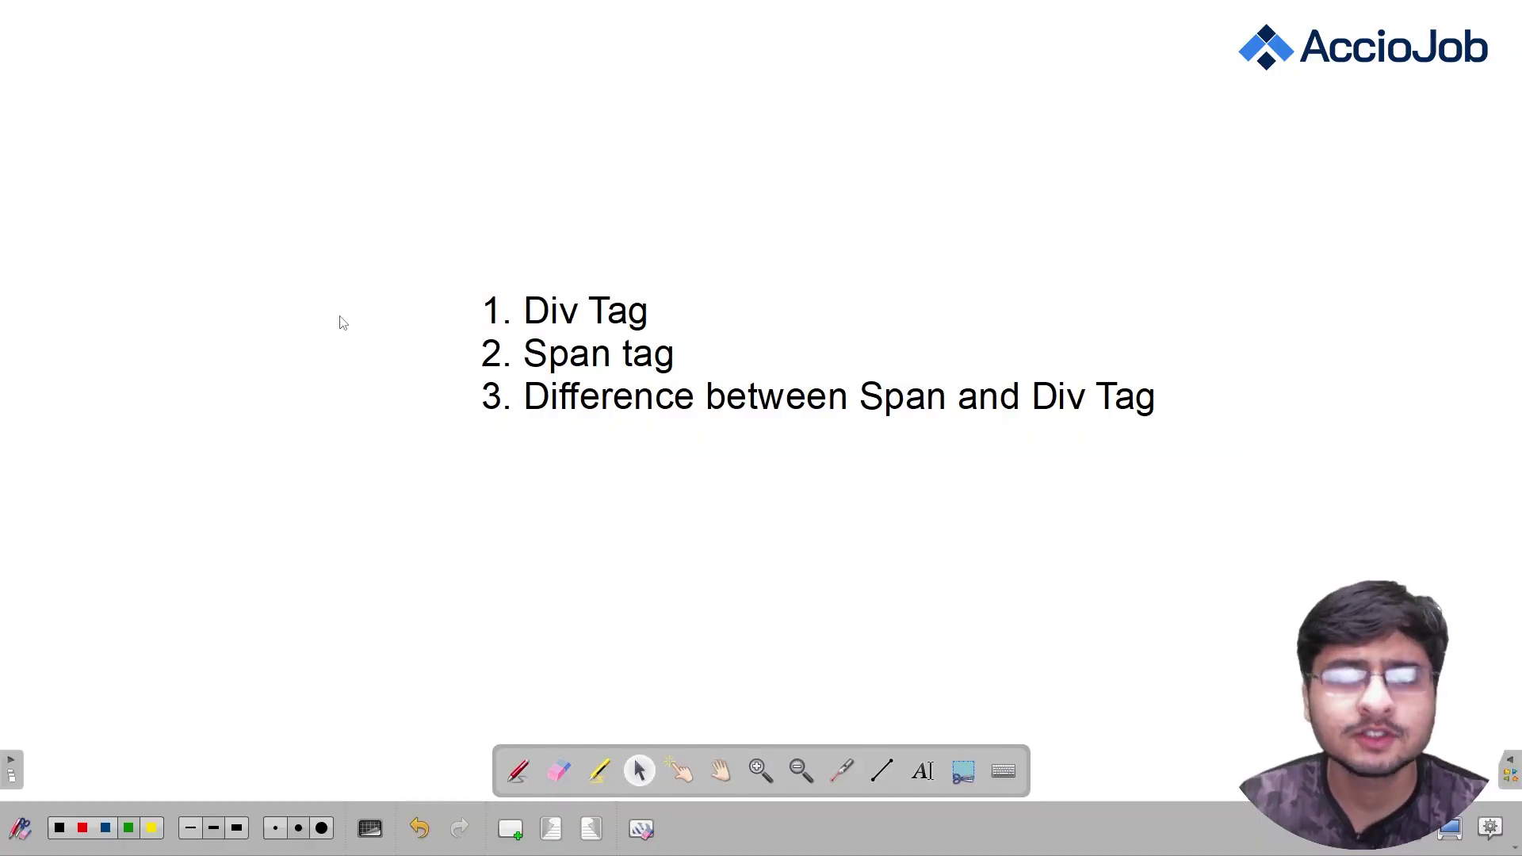
Step: Leave the agenda slide and return to Visual Studio Code's Explorer
{"action": "left_click", "coordinate": [538, 361]}
{"action": "left_click", "coordinate": [549, 400]}
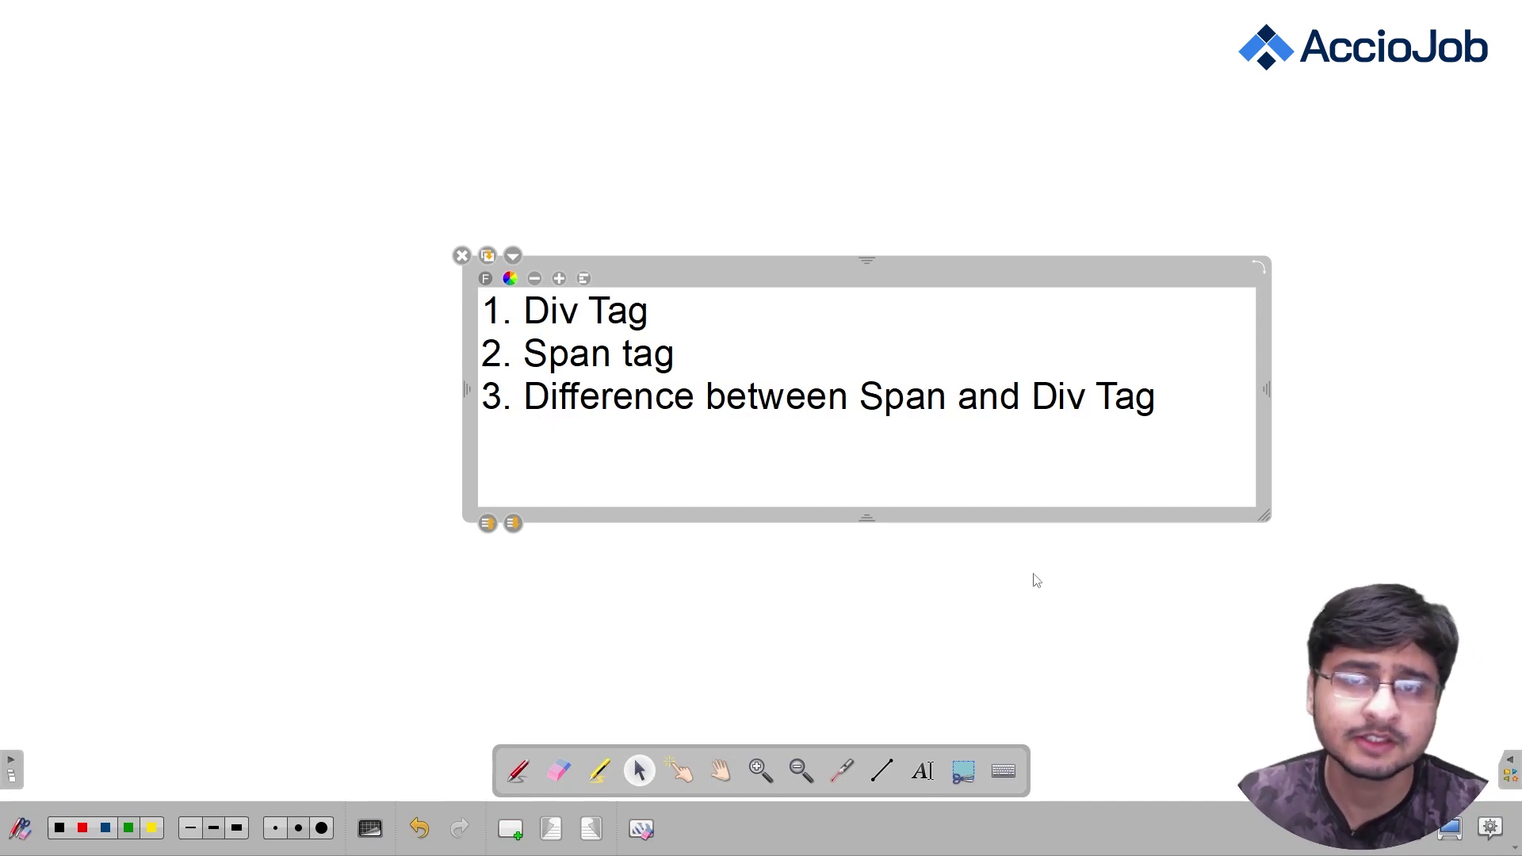
{"action": "left_click", "coordinate": [1035, 580]}
{"action": "key", "text": "alt+Tab"}
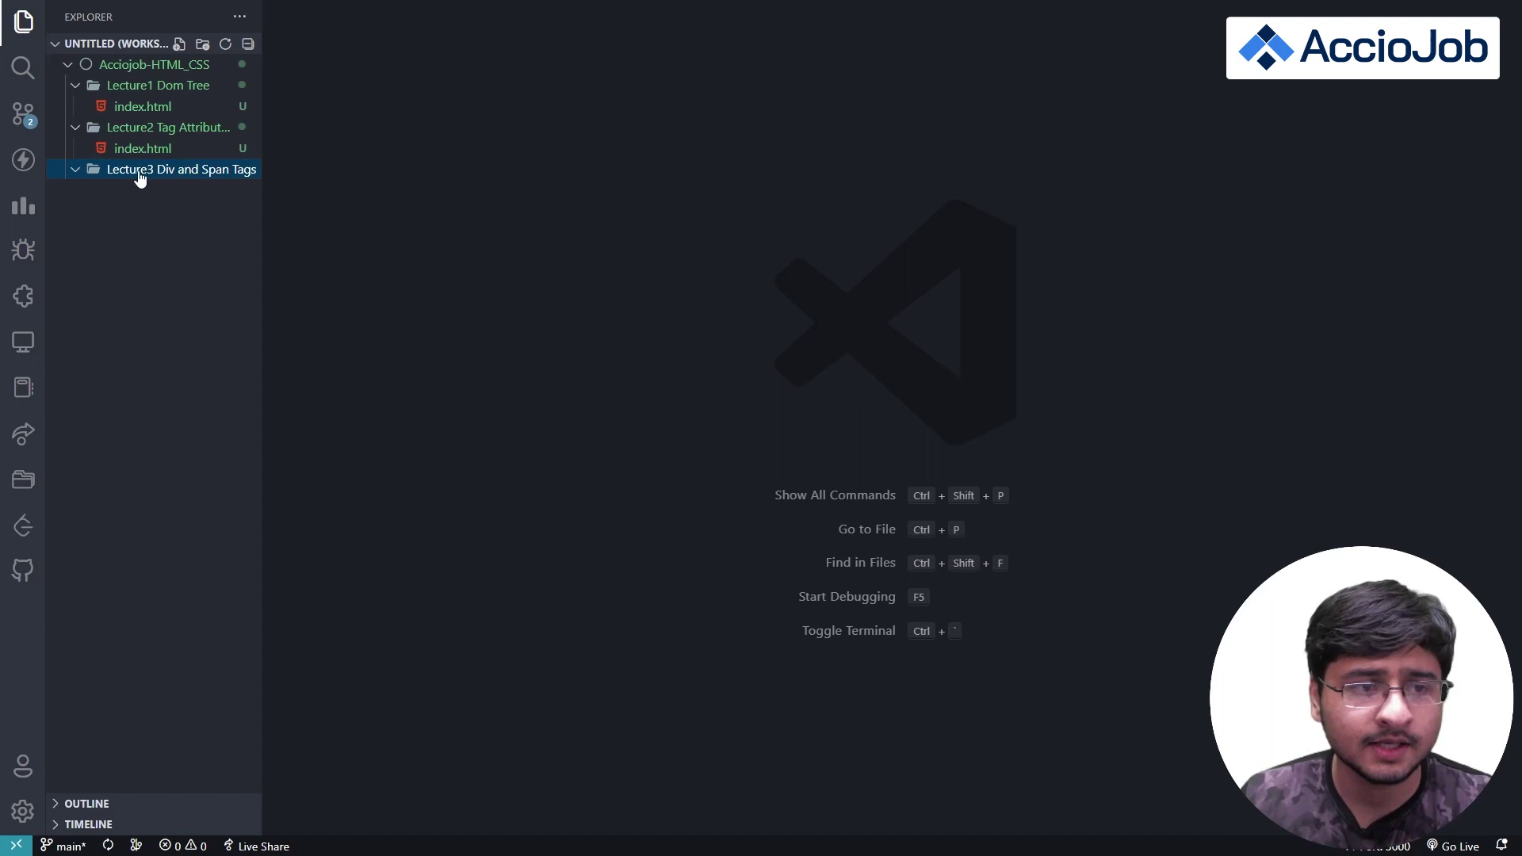
{"action": "left_click", "coordinate": [219, 210]}
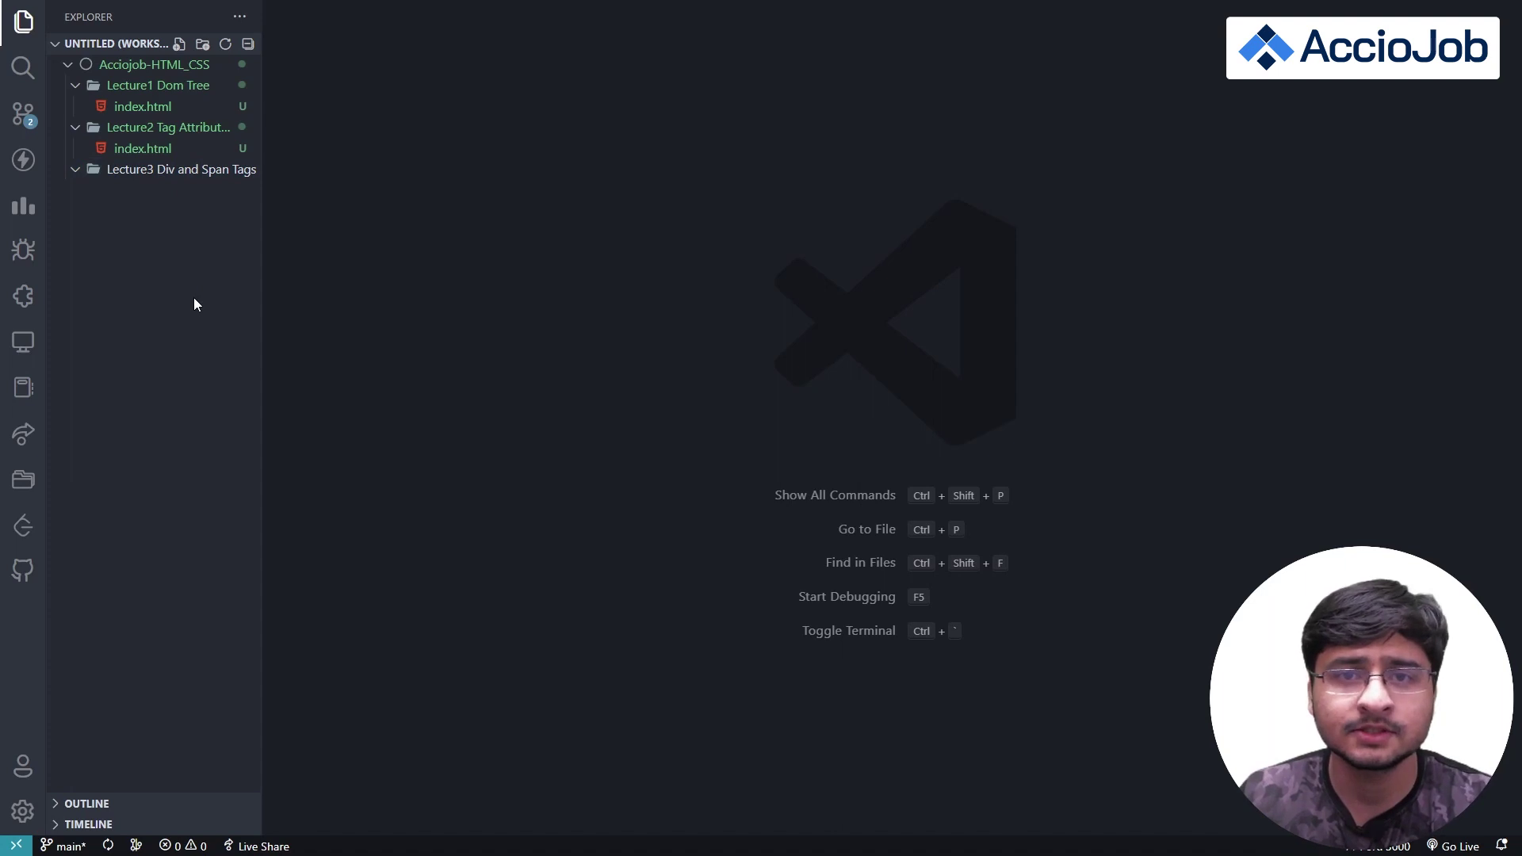
Step: Create index.html and style.css in the Lecture3 Div and Span Tags folder
{"action": "left_click", "coordinate": [162, 171]}
{"action": "left_click", "coordinate": [180, 46]}
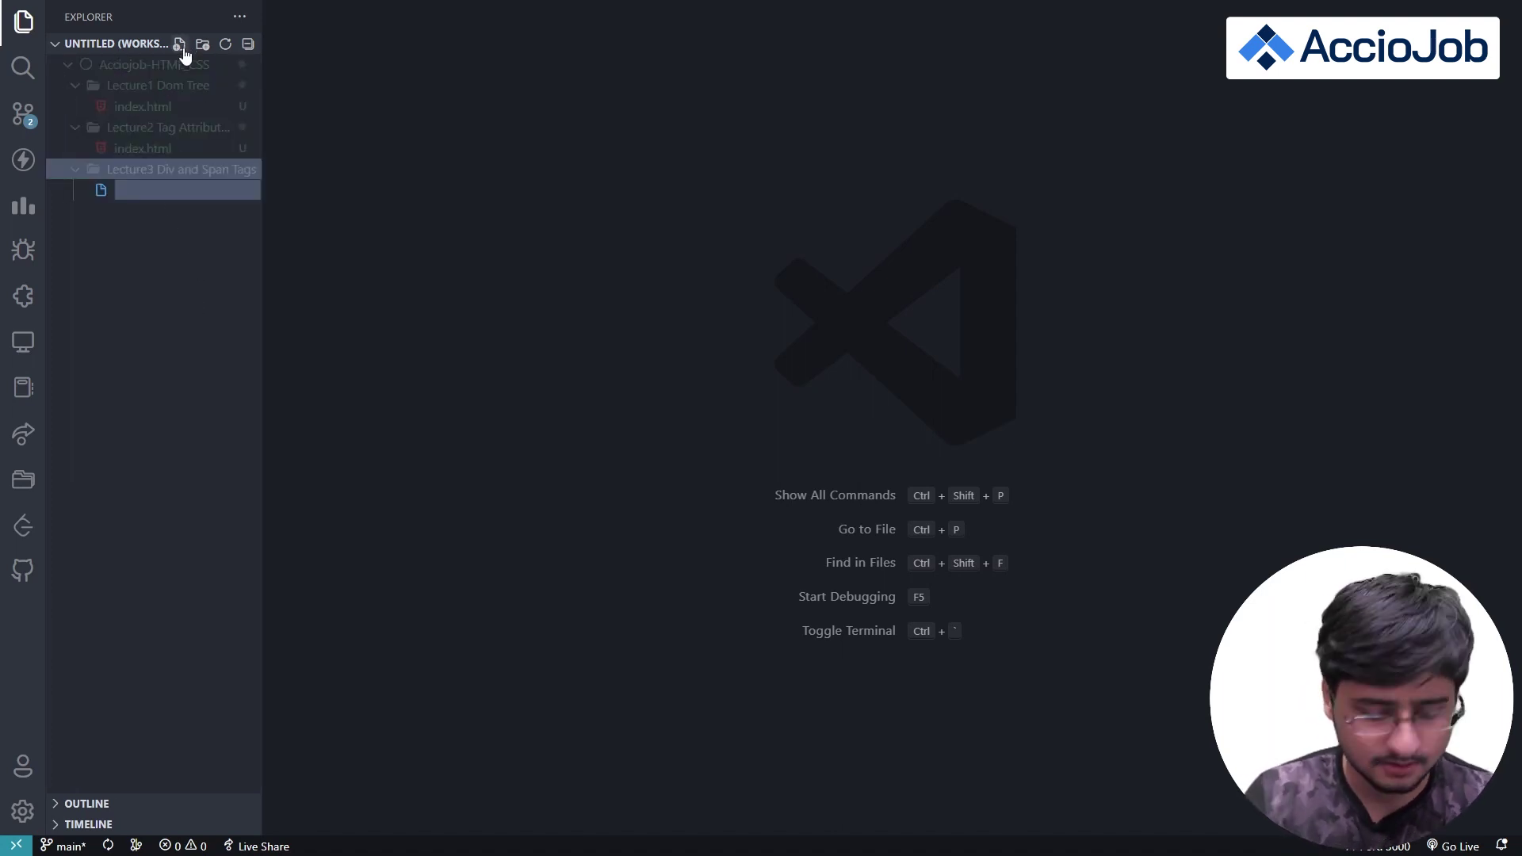
{"action": "type", "text": "index.htm"}
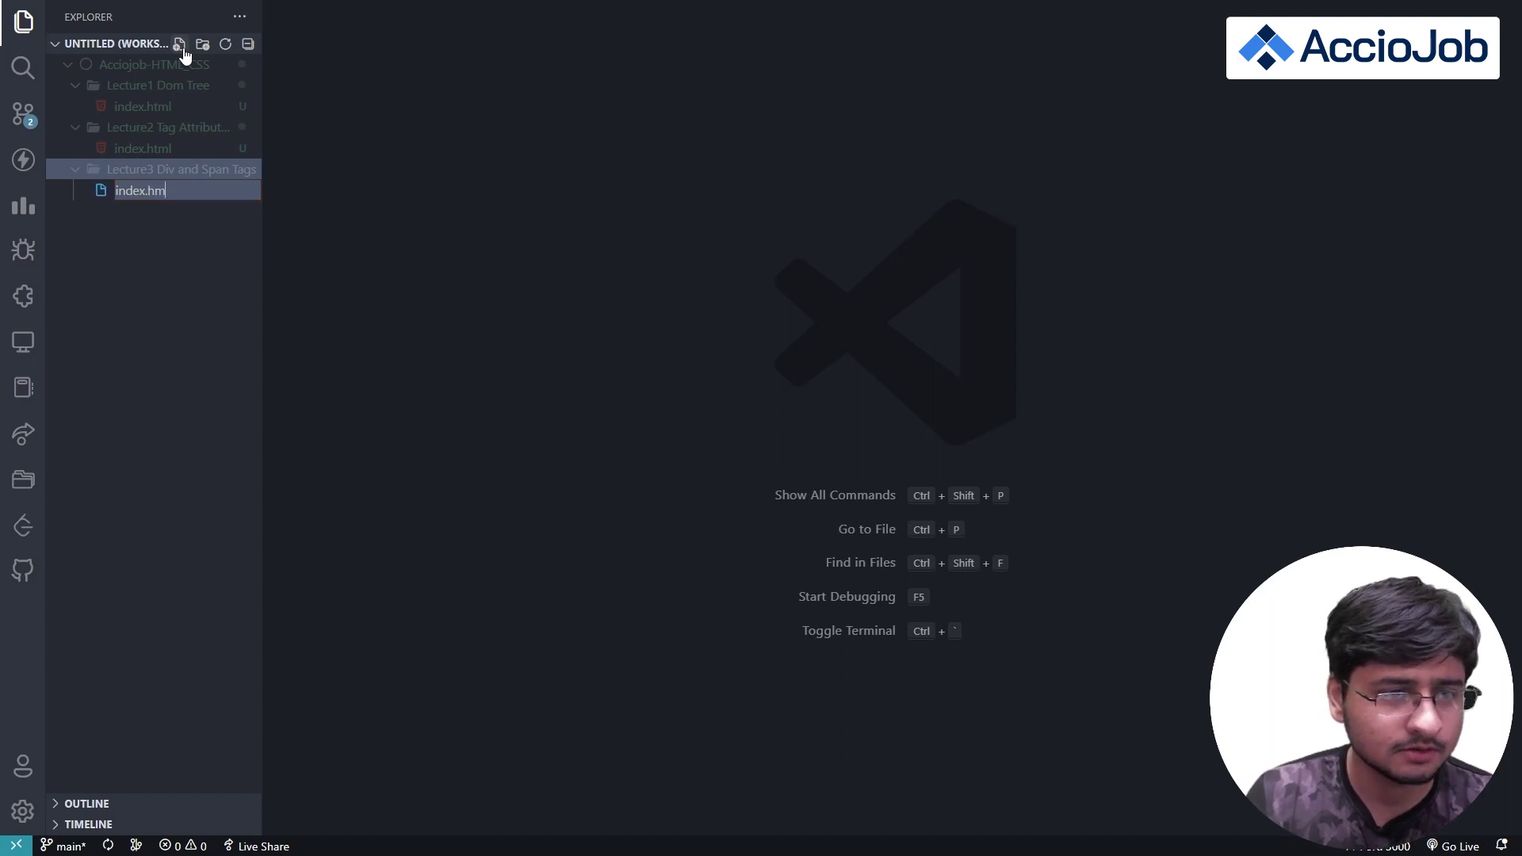
{"action": "key", "text": "BackSpace"}
{"action": "type", "text": "tml"}
{"action": "key", "text": "Return"}
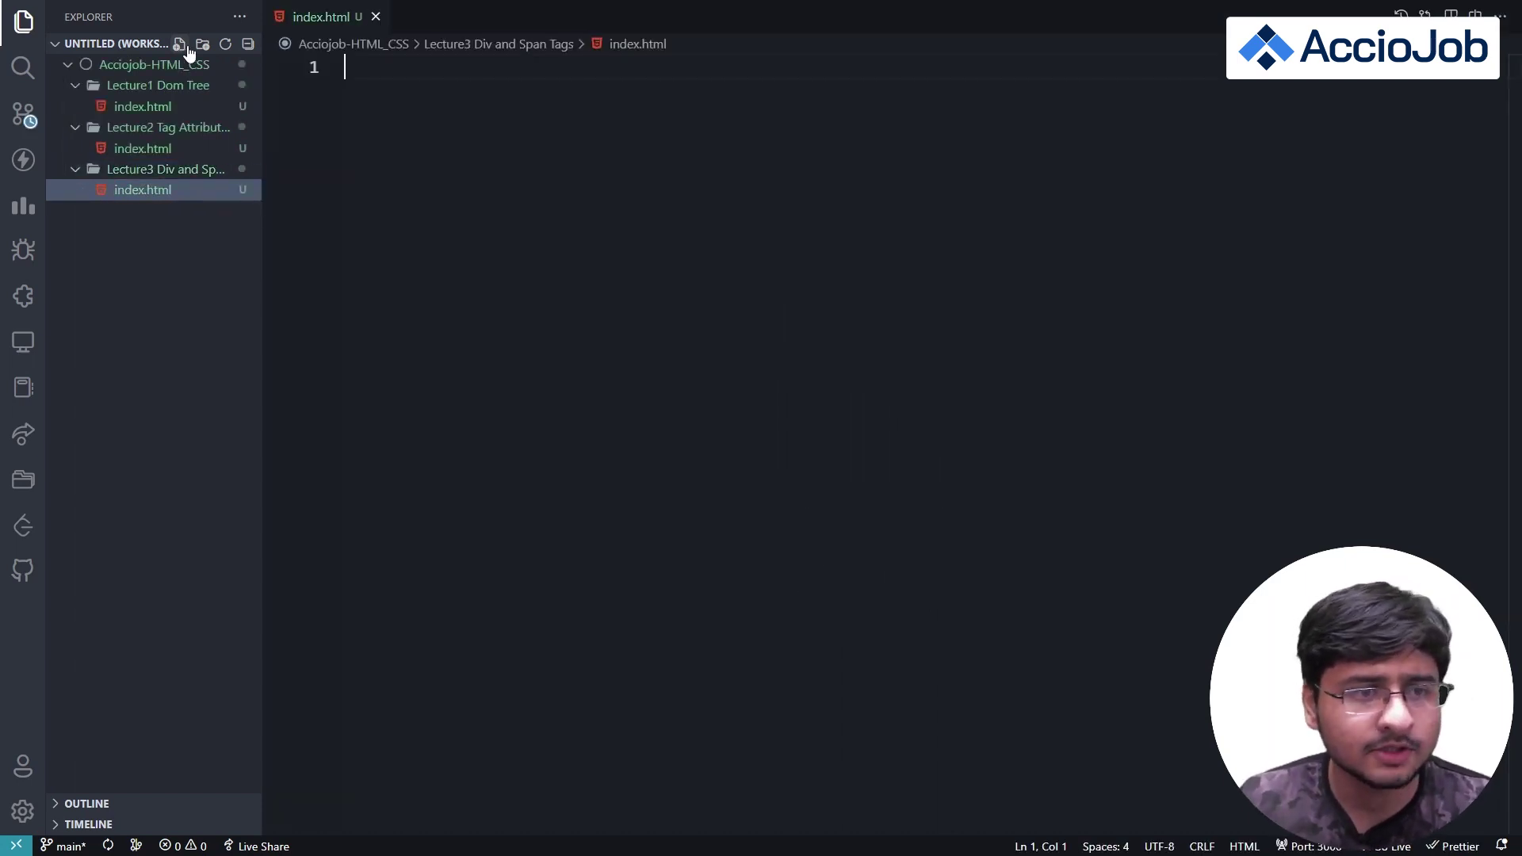
{"action": "left_click", "coordinate": [180, 46]}
{"action": "type", "text": "style"}
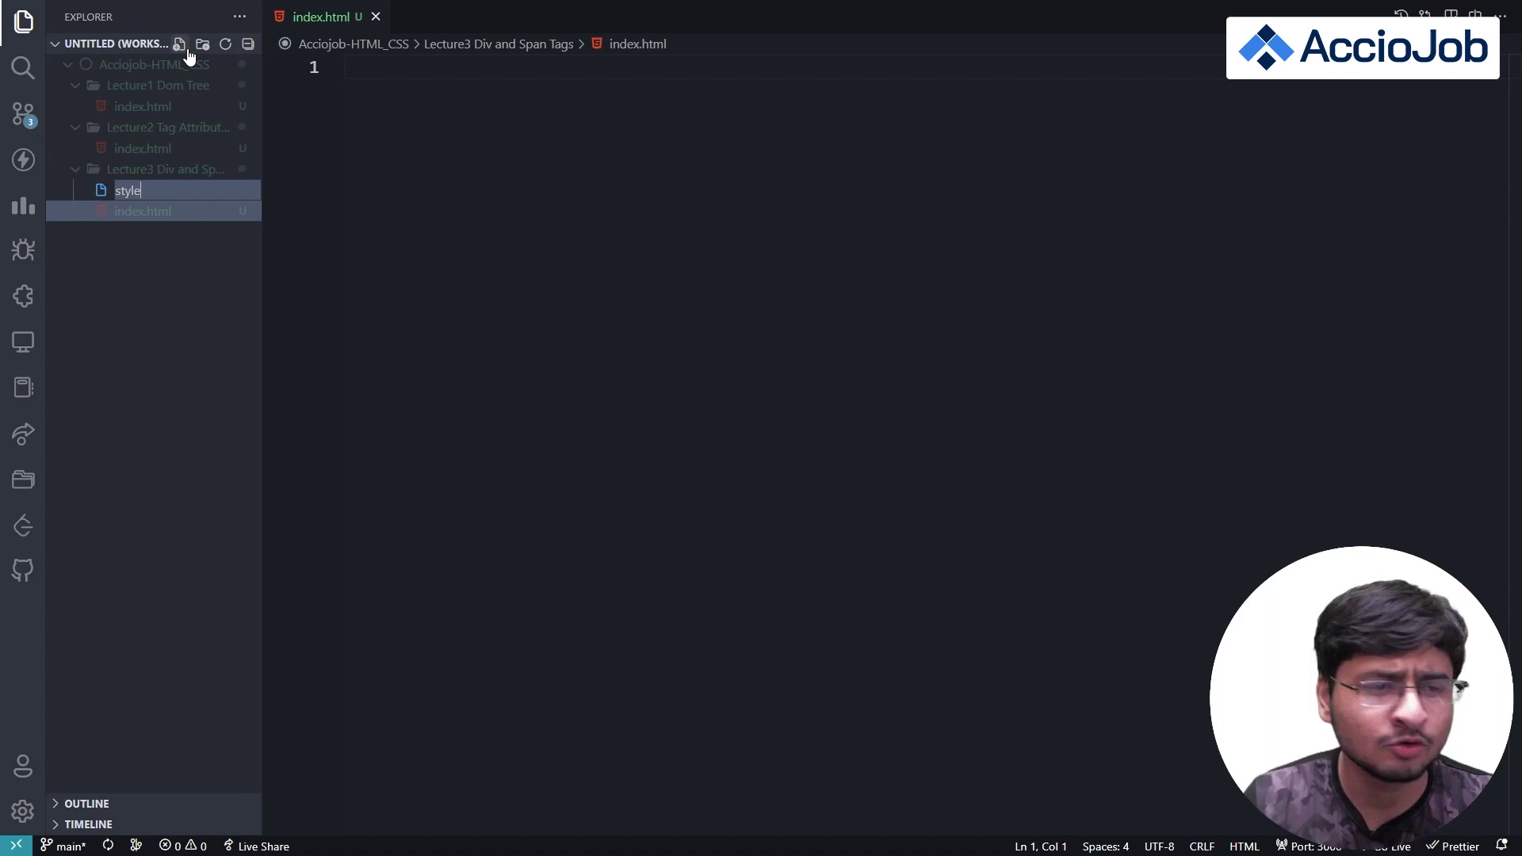
{"action": "type", "text": ".css"}
{"action": "key", "text": "Return"}
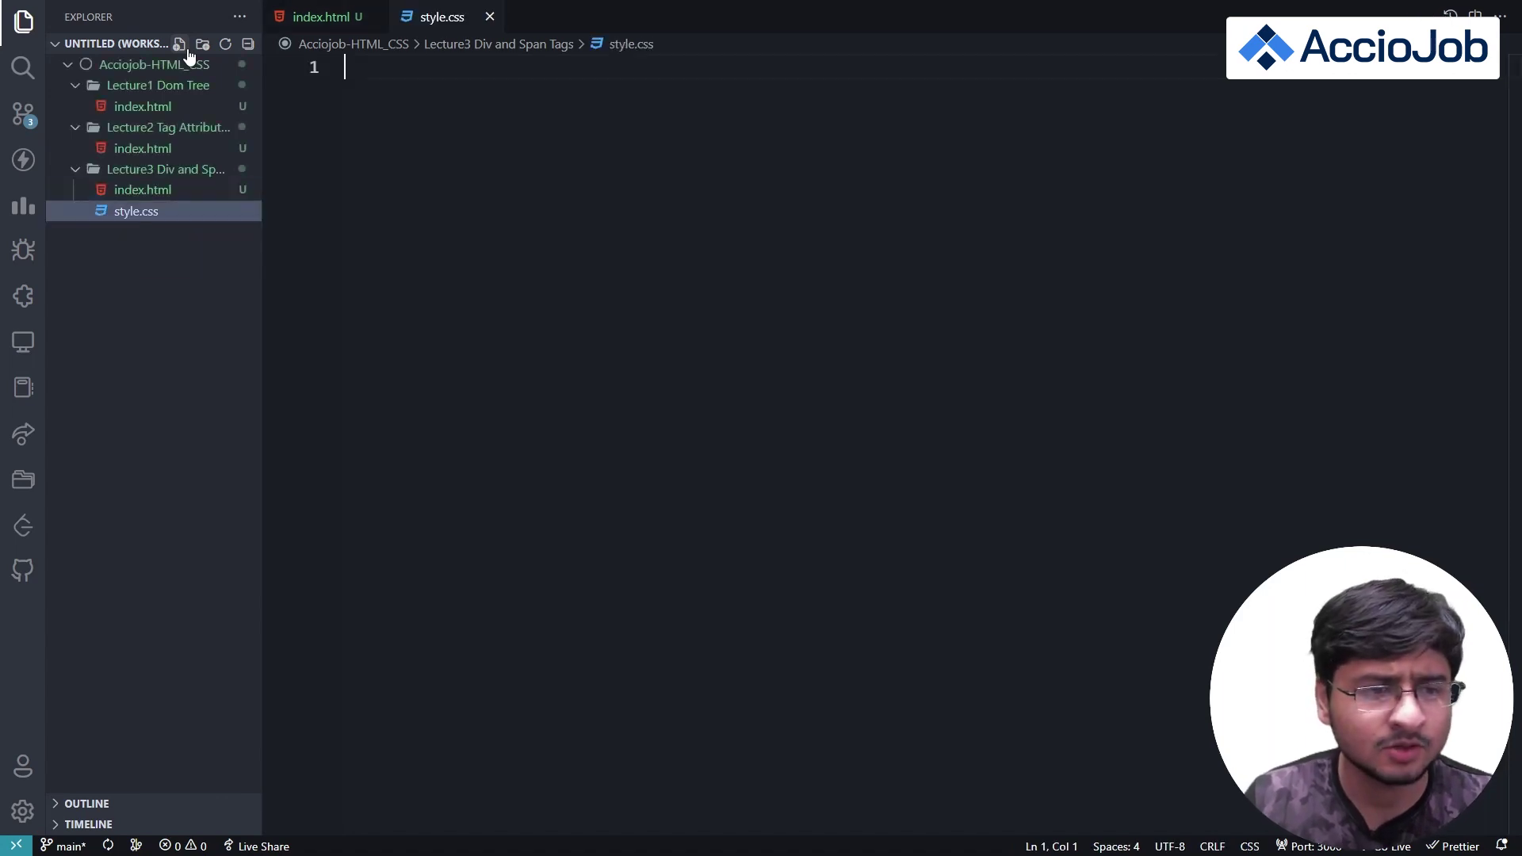
Step: Write a div rule with background-color: yellow in style.css
{"action": "right_click", "coordinate": [671, 310]}
{"action": "left_click", "coordinate": [581, 306]}
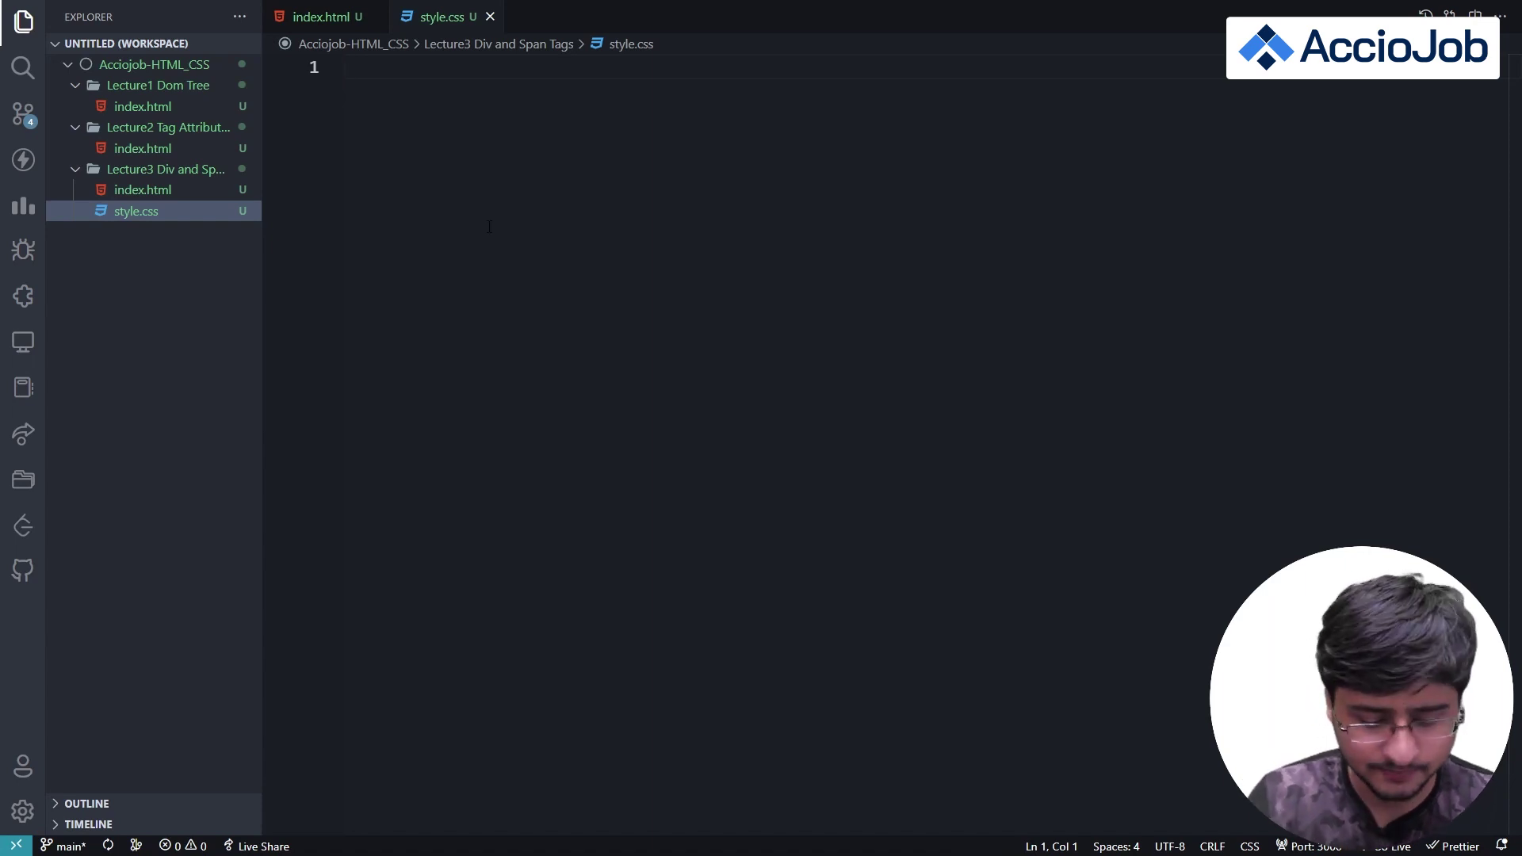
{"action": "type", "text": "div{"}
{"action": "key", "text": "Return"}
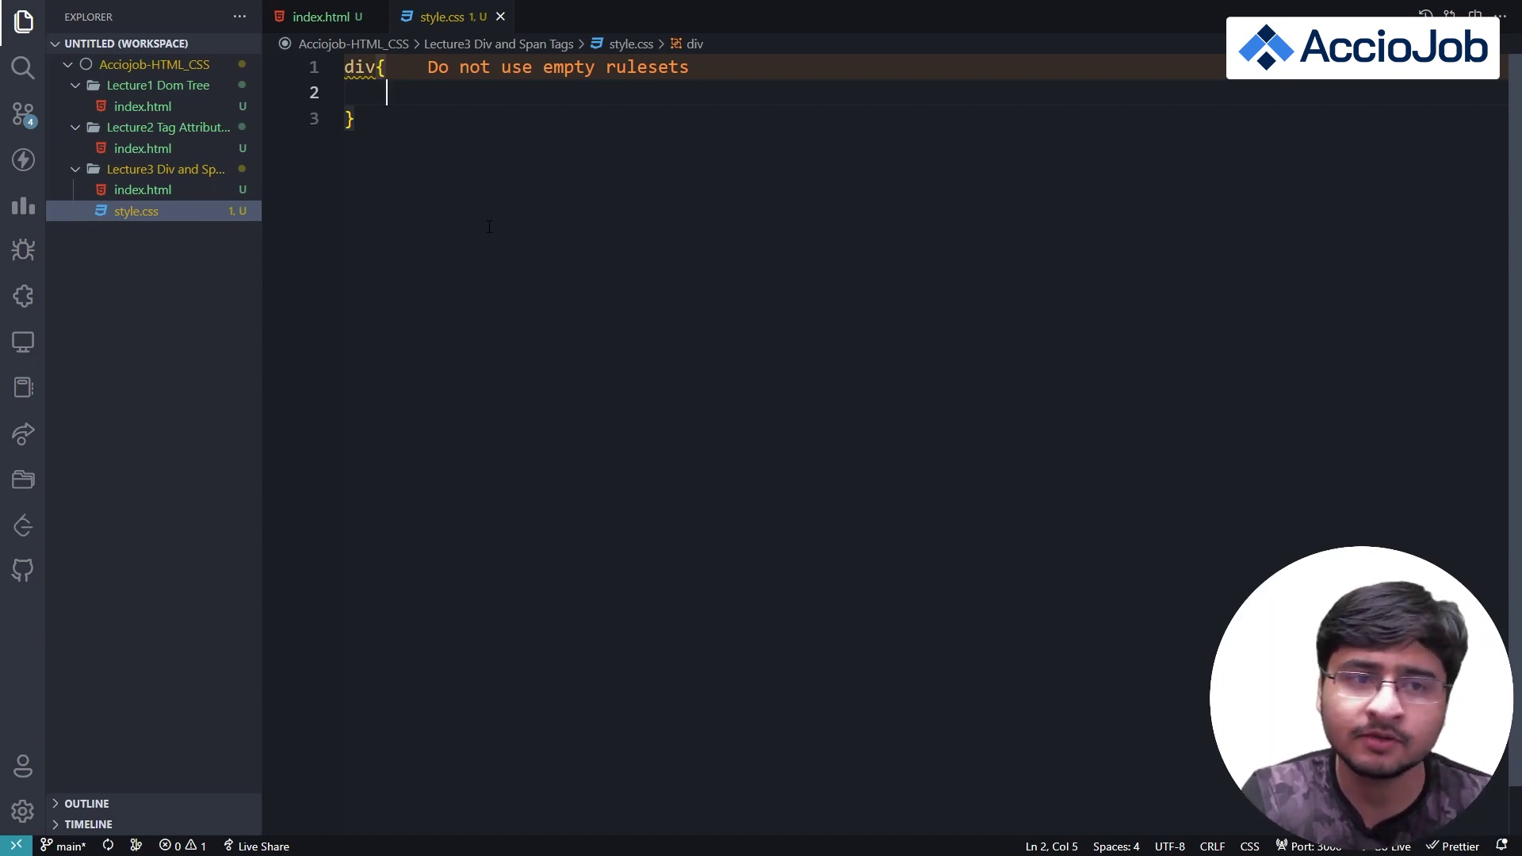
{"action": "type", "text": "back"}
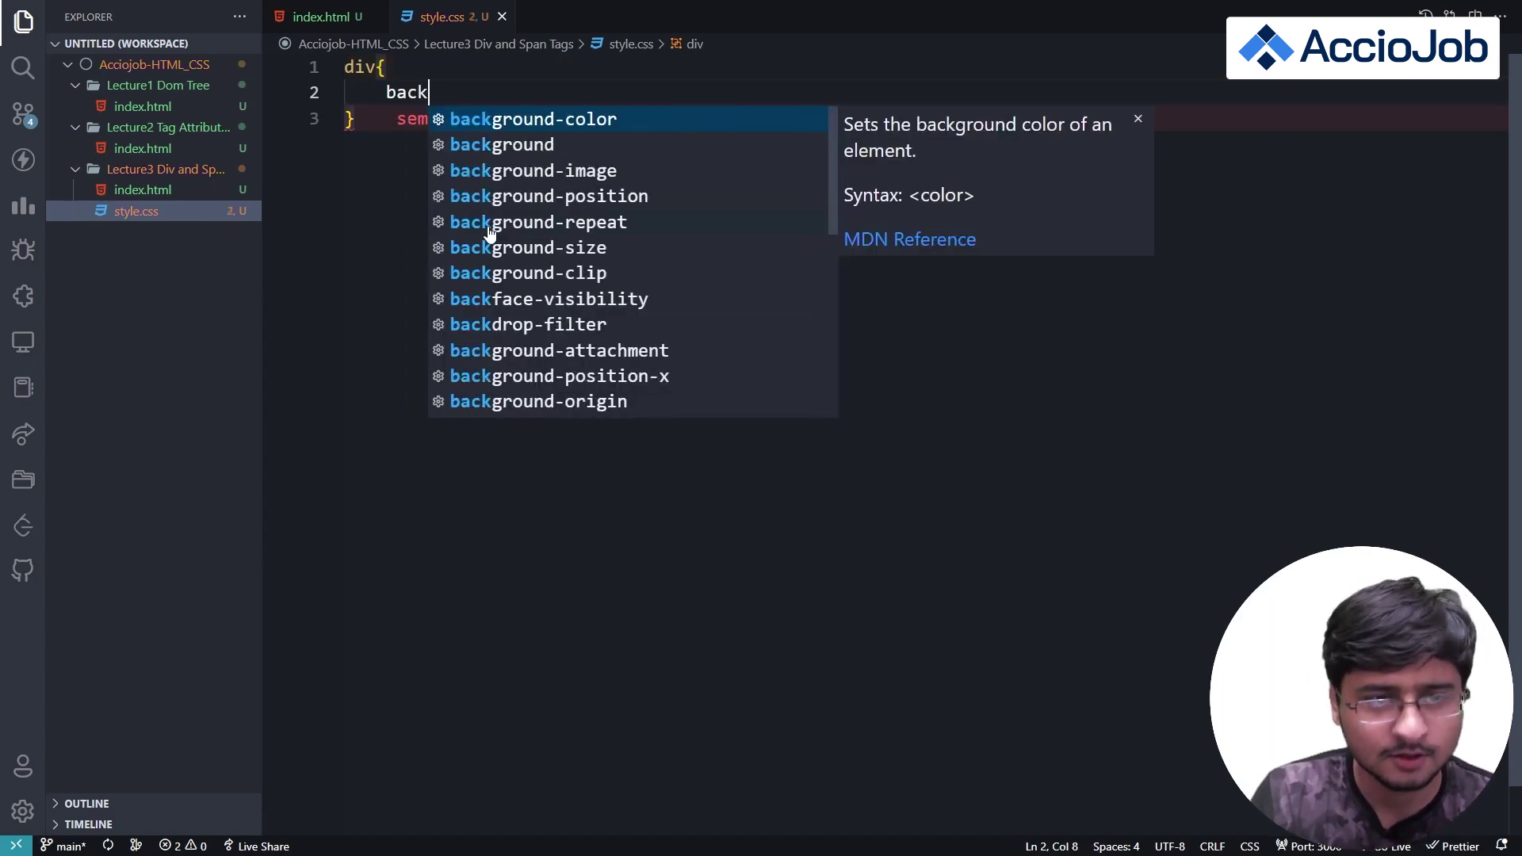
{"action": "key", "text": "Return"}
{"action": "key", "text": "Escape"}
{"action": "type", "text": "ye"}
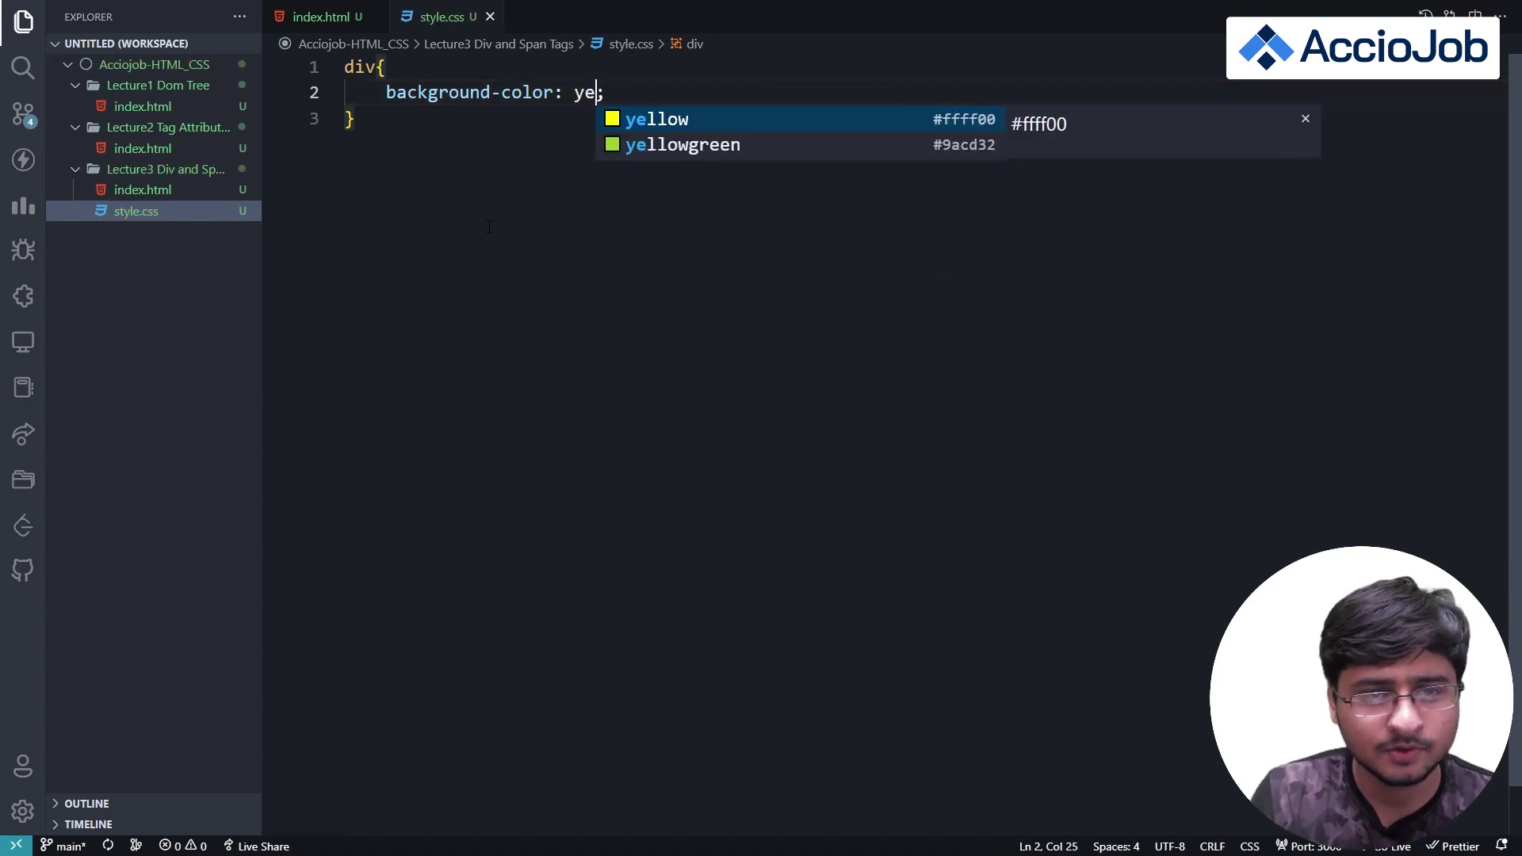
{"action": "type", "text": "llo"}
{"action": "key", "text": "Return"}
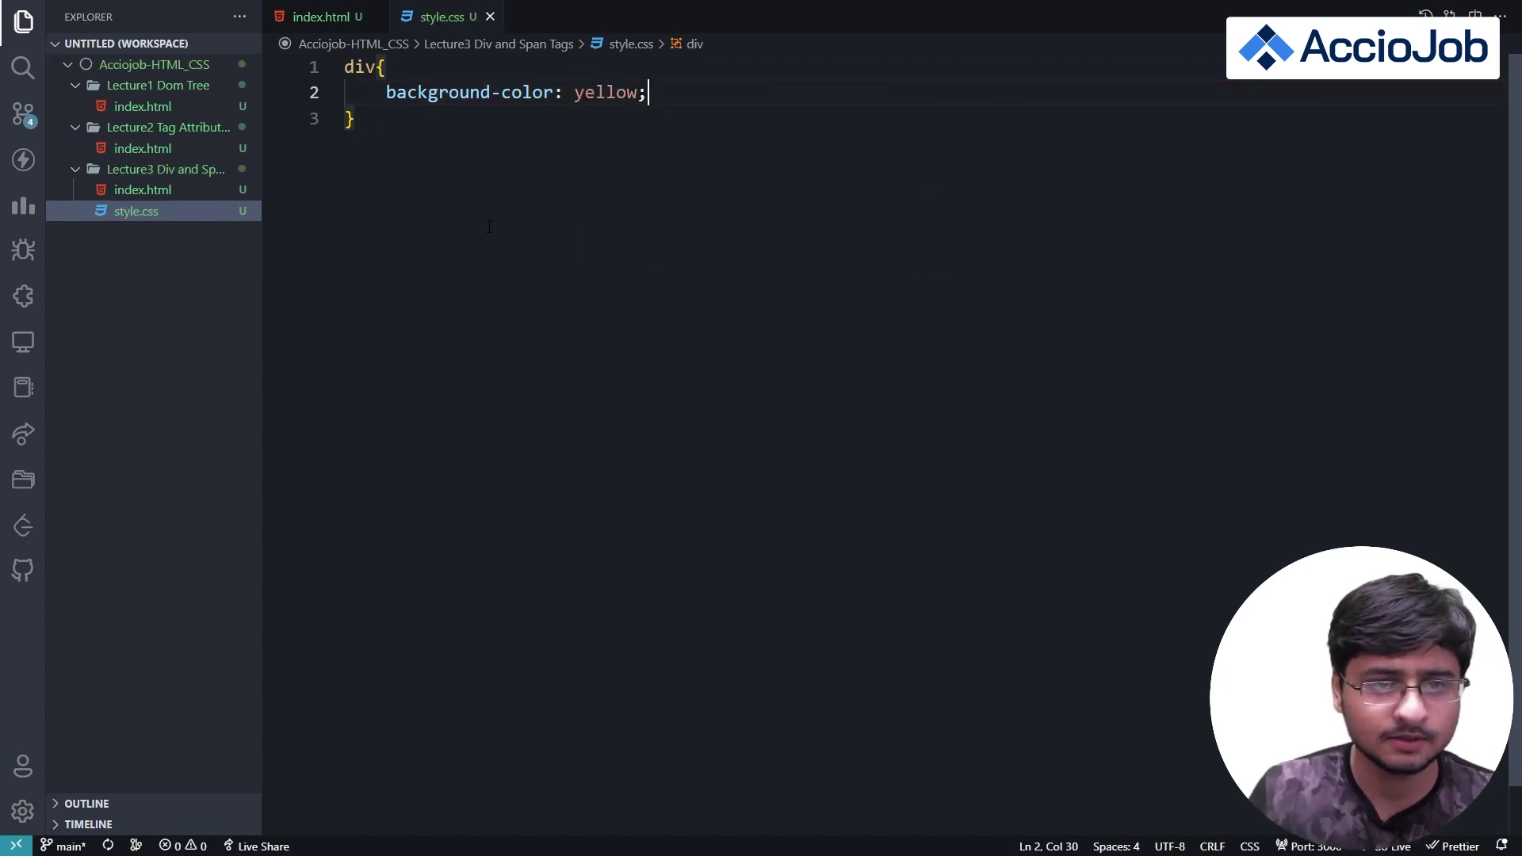
Step: Add a span rule below it with background-color: green
{"action": "key", "text": "Down"}
{"action": "key", "text": "Return"}
{"action": "type", "text": "span{"}
{"action": "key", "text": "Return"}
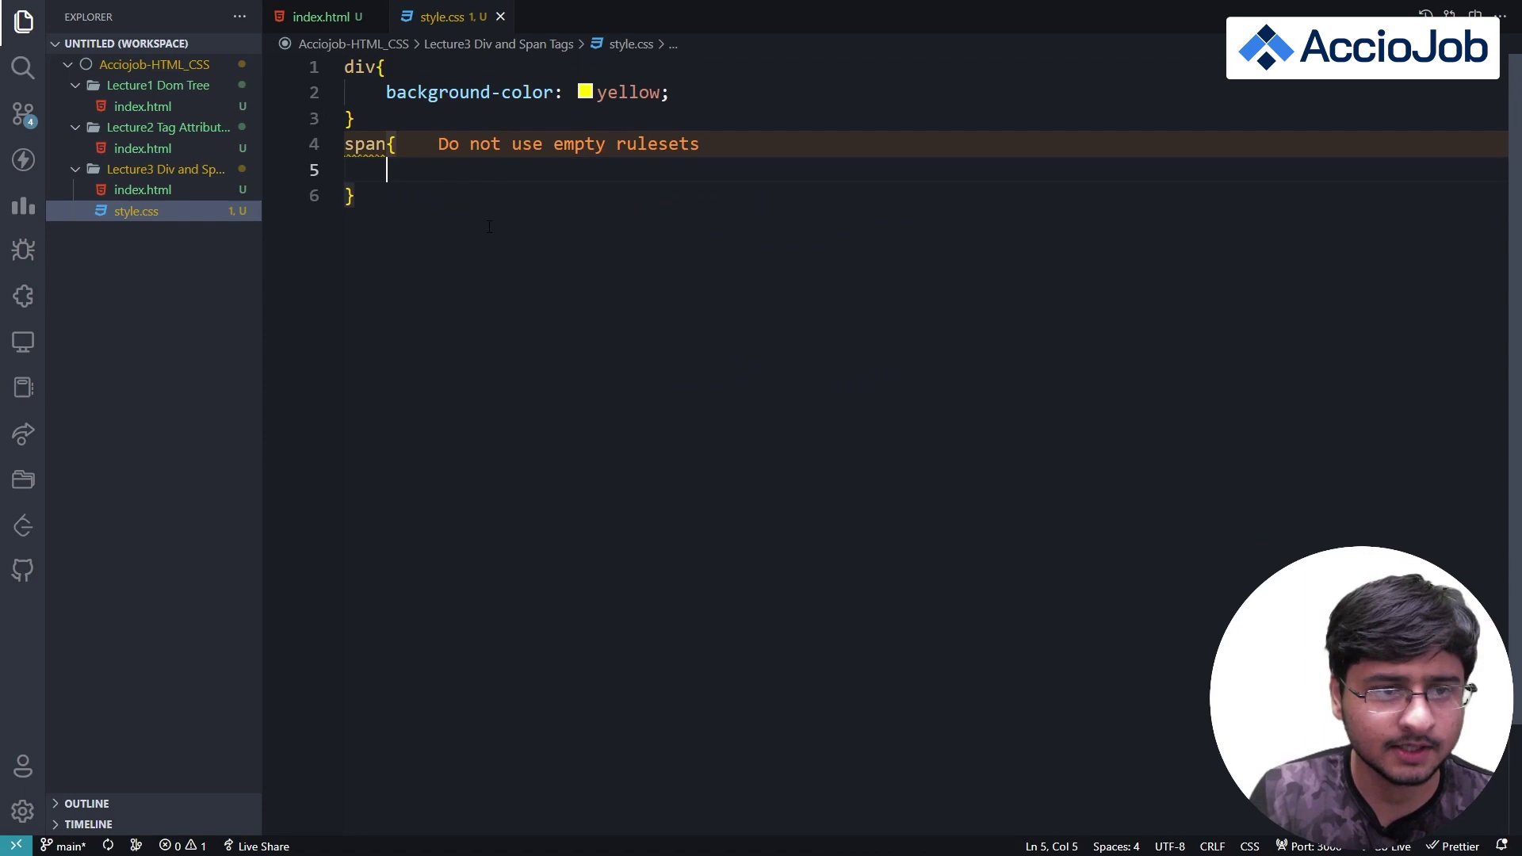
{"action": "type", "text": "ba"}
{"action": "key", "text": "Return"}
{"action": "key", "text": "ctrl+BackSpace"}
{"action": "key", "text": "ctrl+BackSpace"}
{"action": "key", "text": "ctrl+BackSpace"}
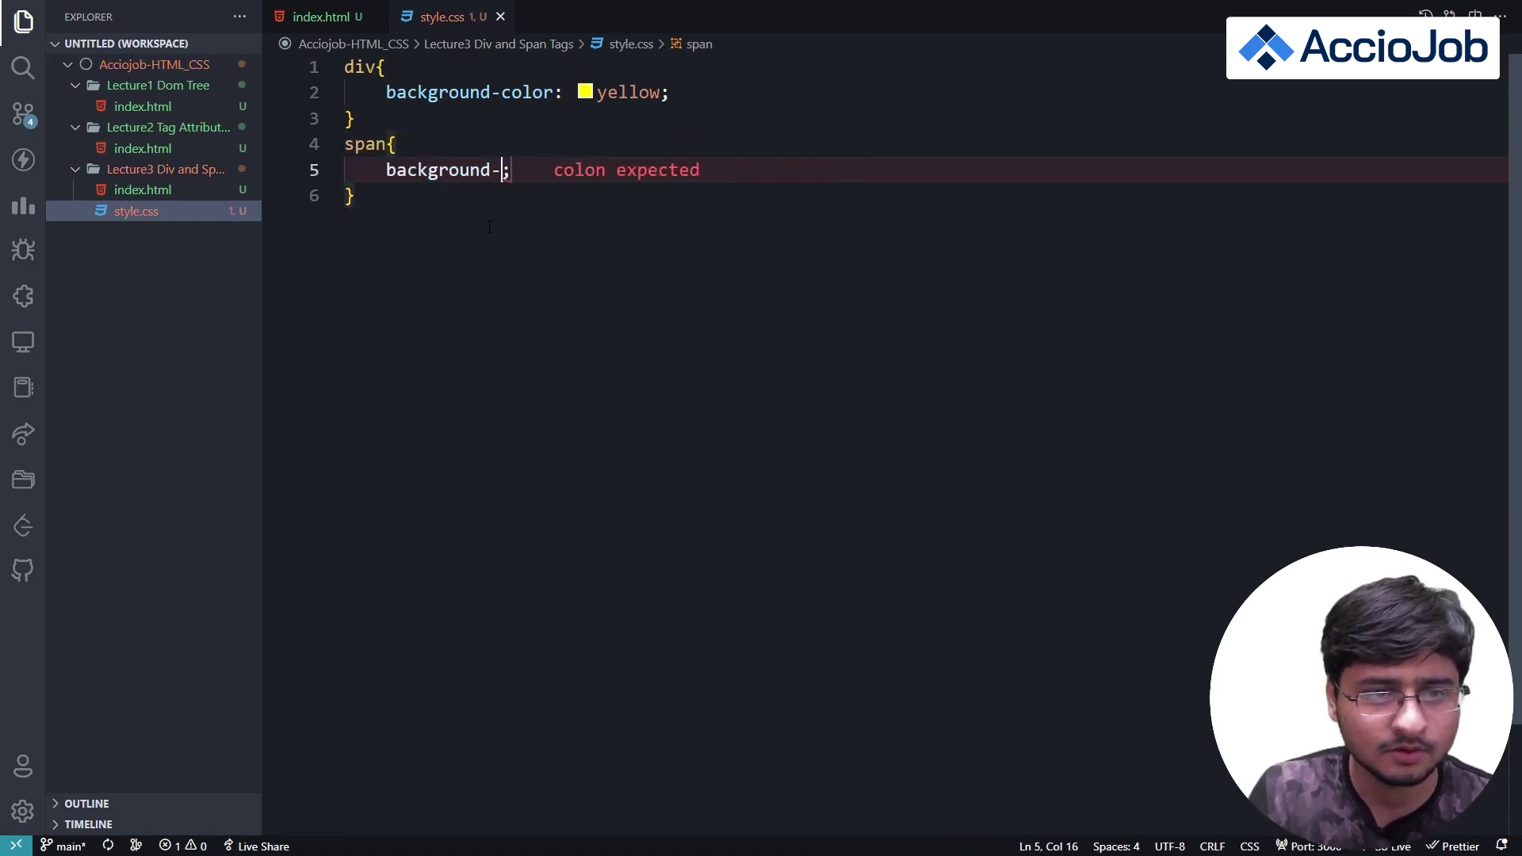
{"action": "type", "text": "color: gr"}
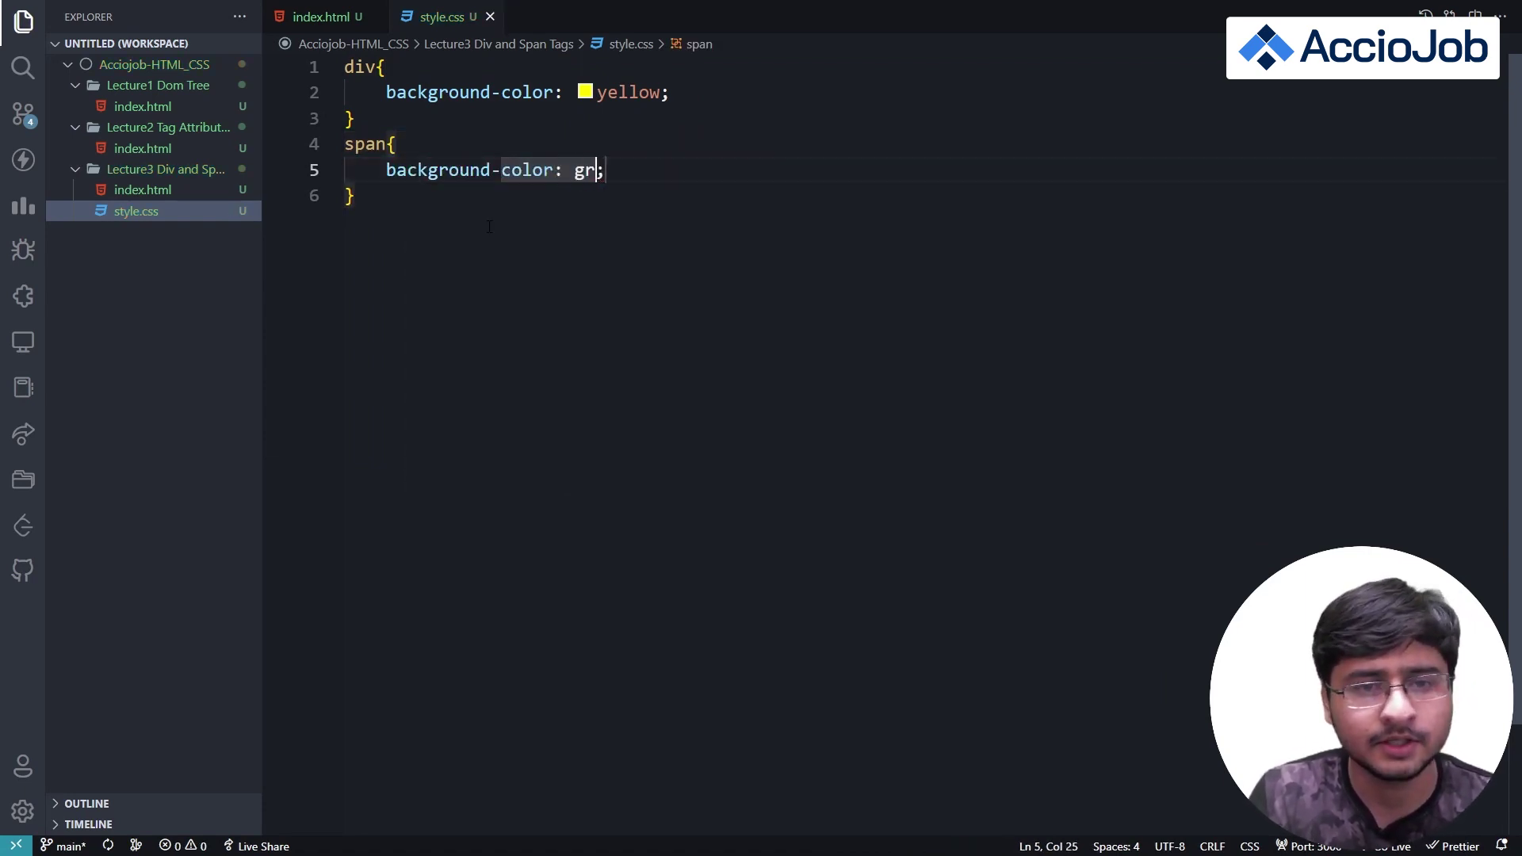
{"action": "type", "text": "een"}
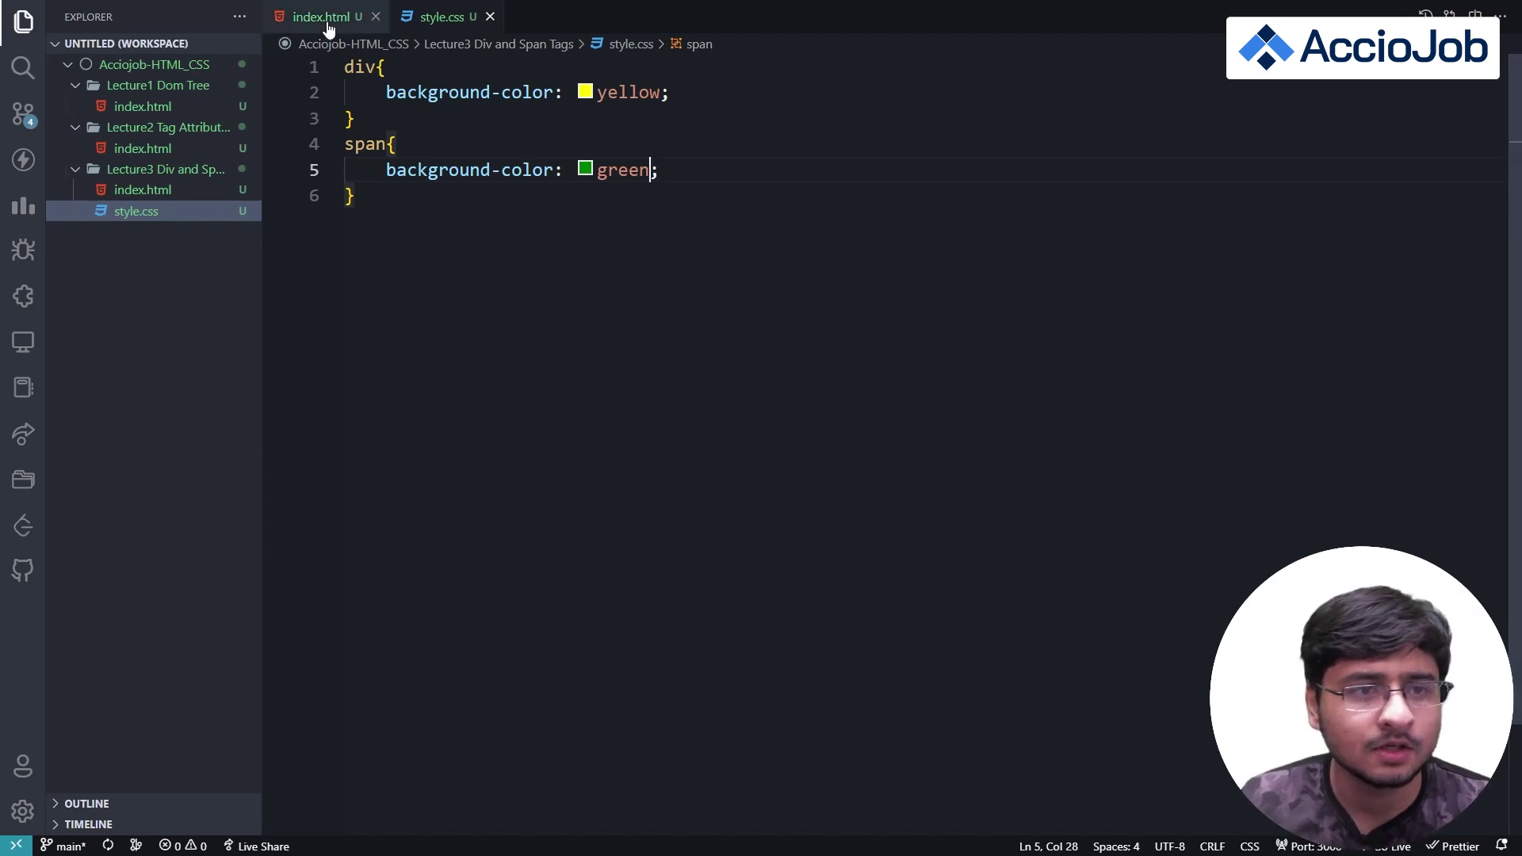
Step: Expand the ! boilerplate in index.html and add a stylesheet link to style.css
{"action": "left_click", "coordinate": [323, 16]}
{"action": "type", "text": "!"}
{"action": "key", "text": "Tab"}
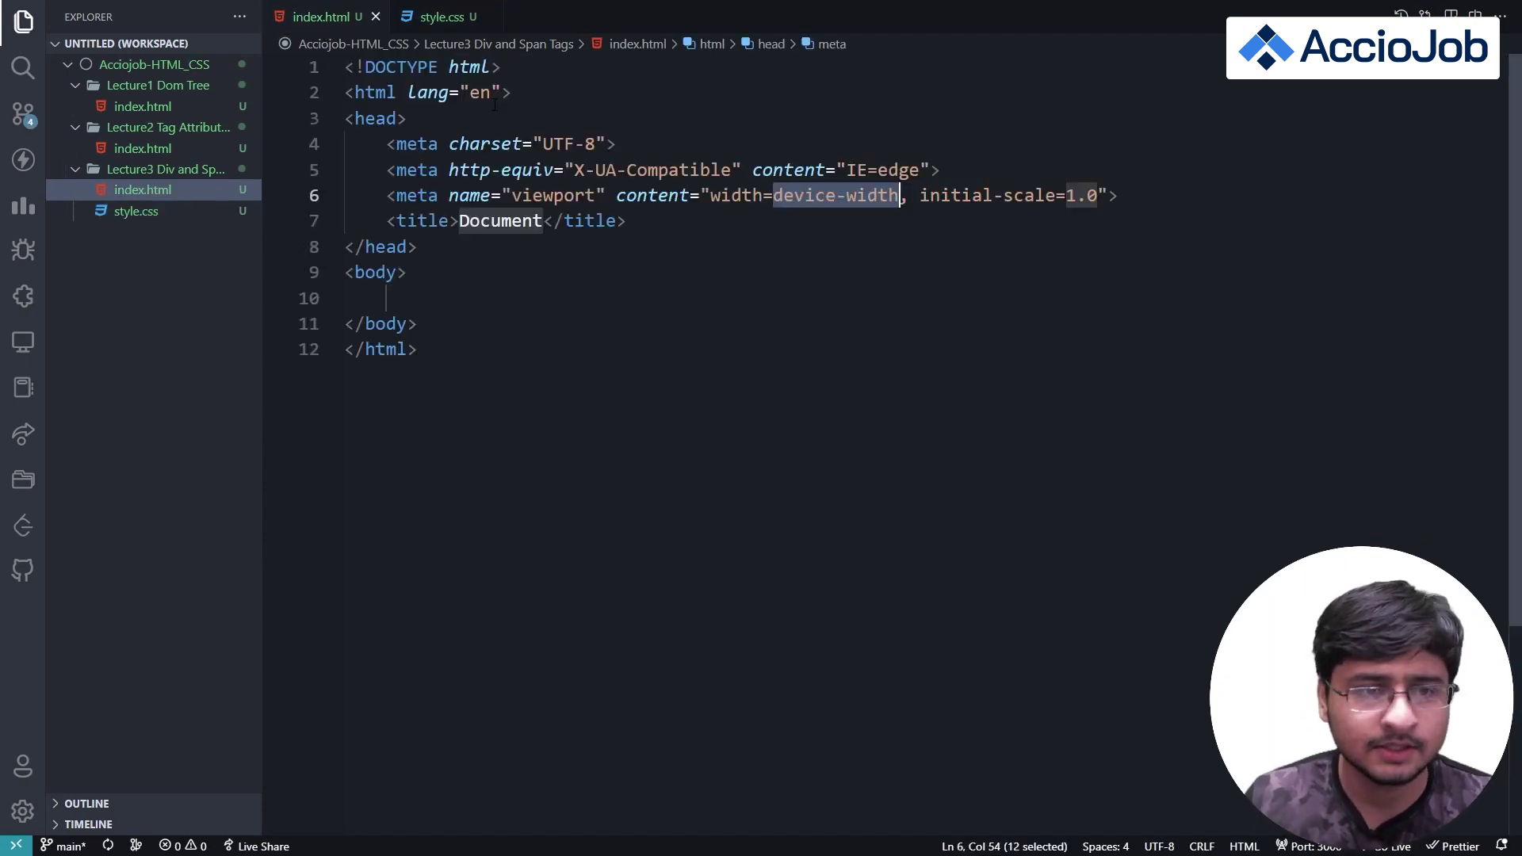
{"action": "left_click", "coordinate": [547, 120]}
{"action": "key", "text": "Return"}
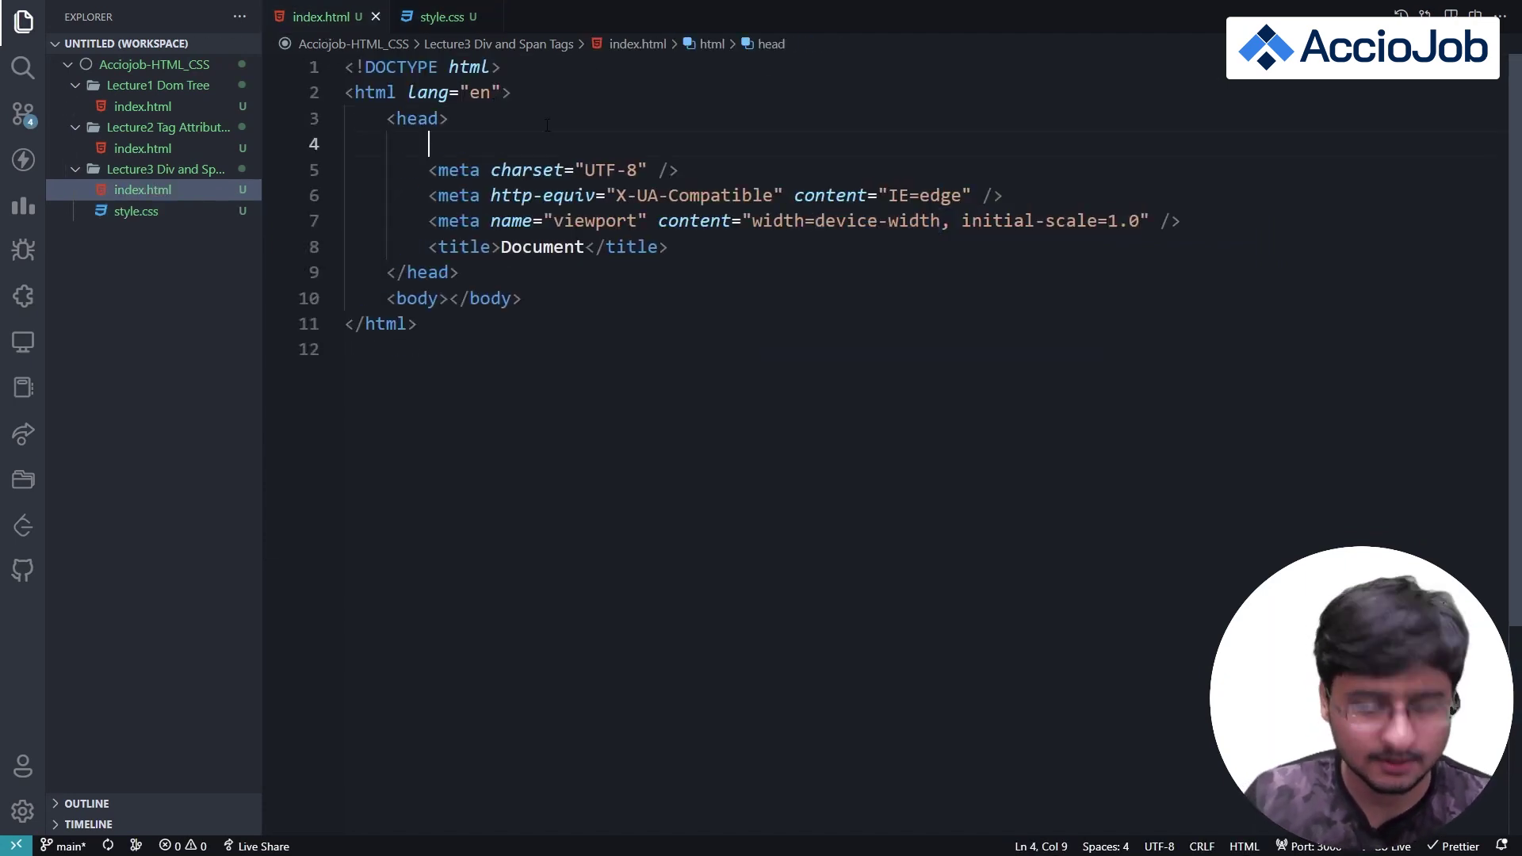
{"action": "type", "text": "<li"}
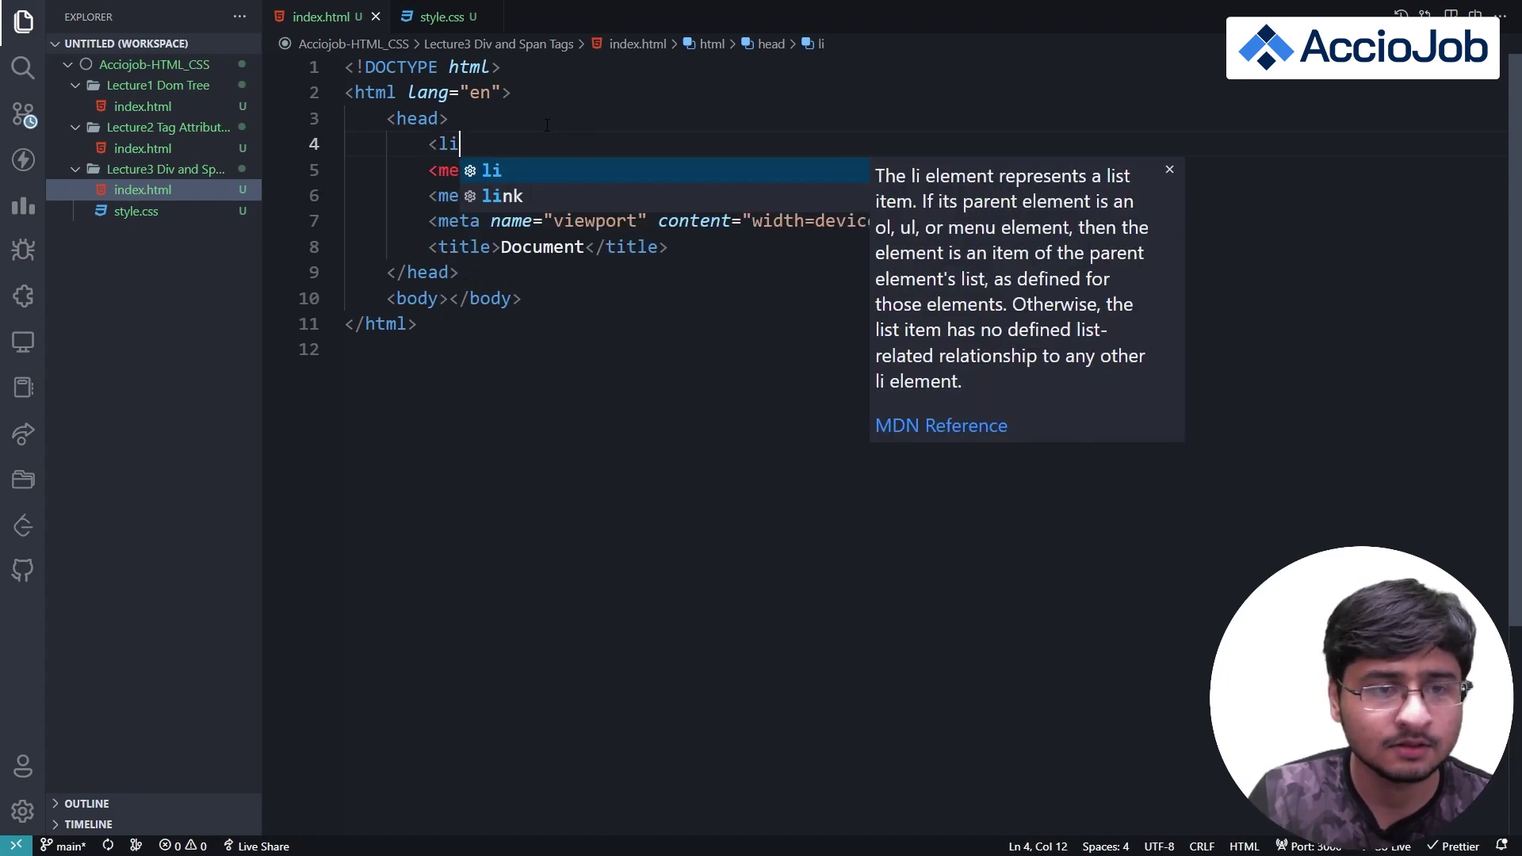
{"action": "type", "text": "nk rel"}
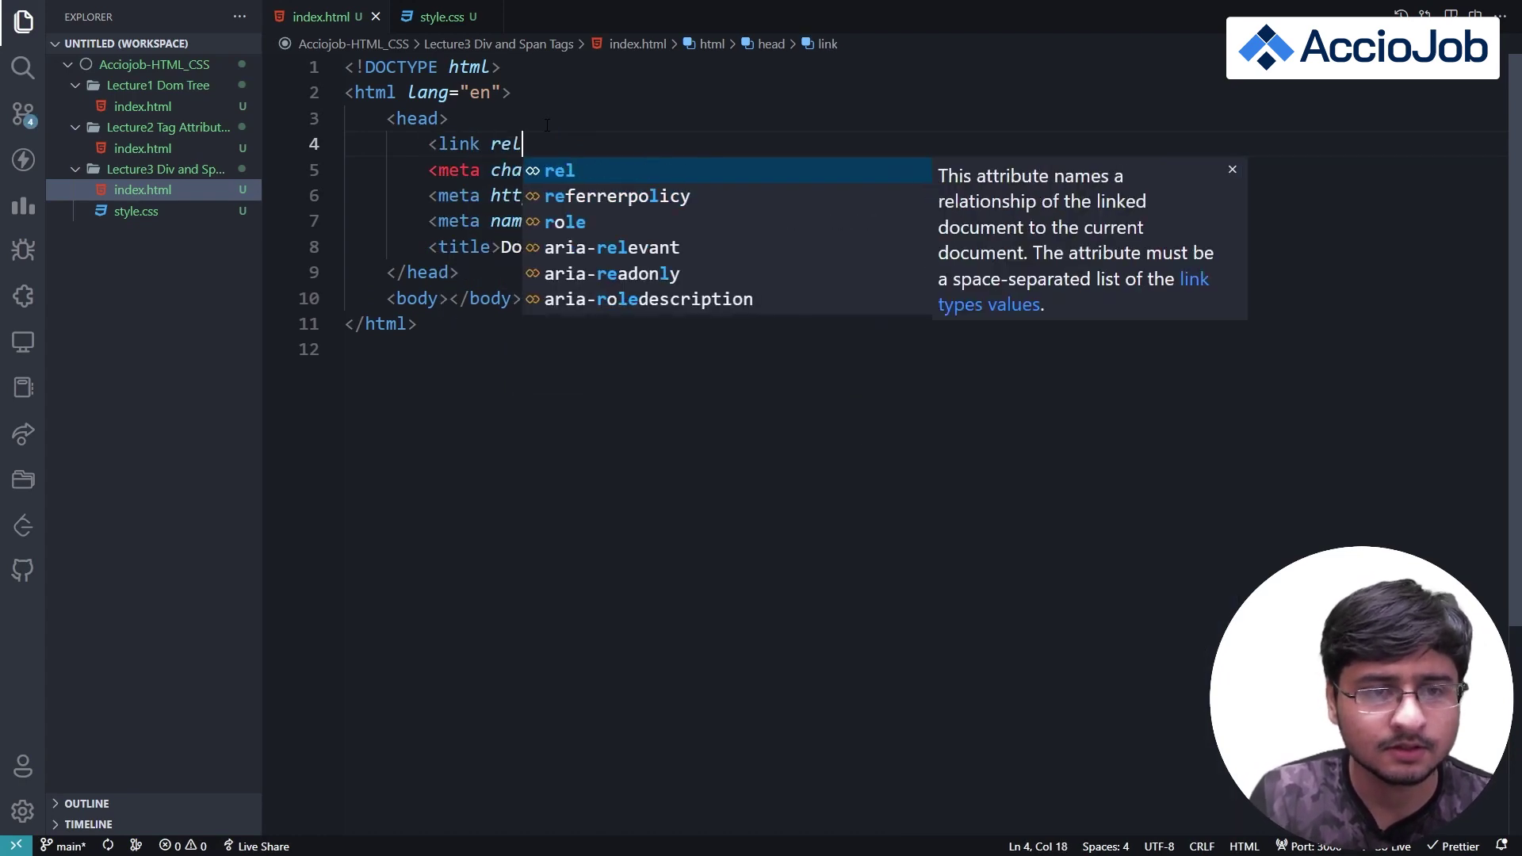
{"action": "type", "text": "=\"\""}
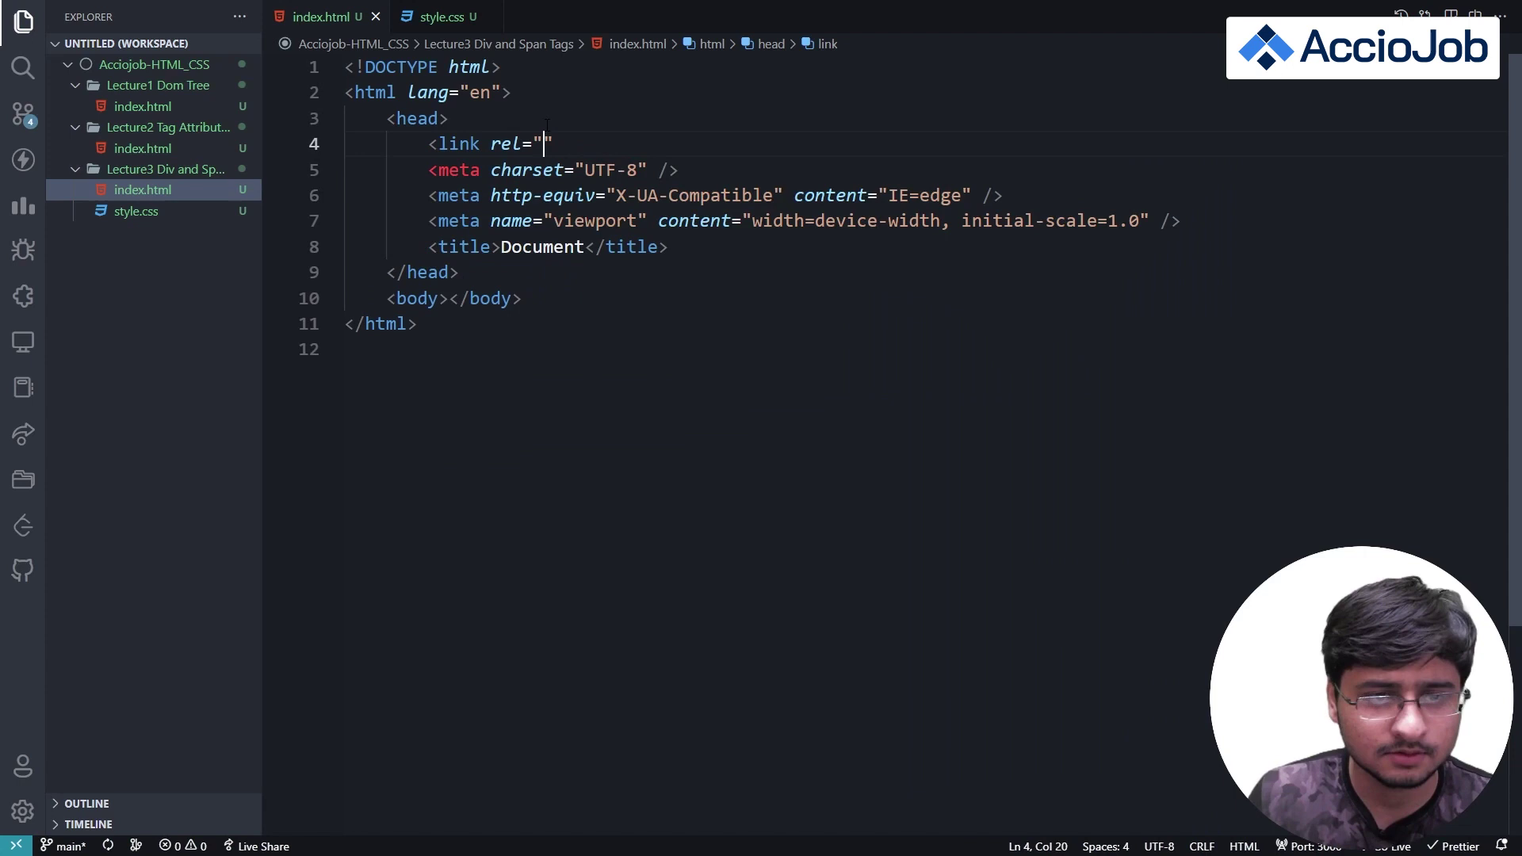
{"action": "type", "text": "stylesheet"}
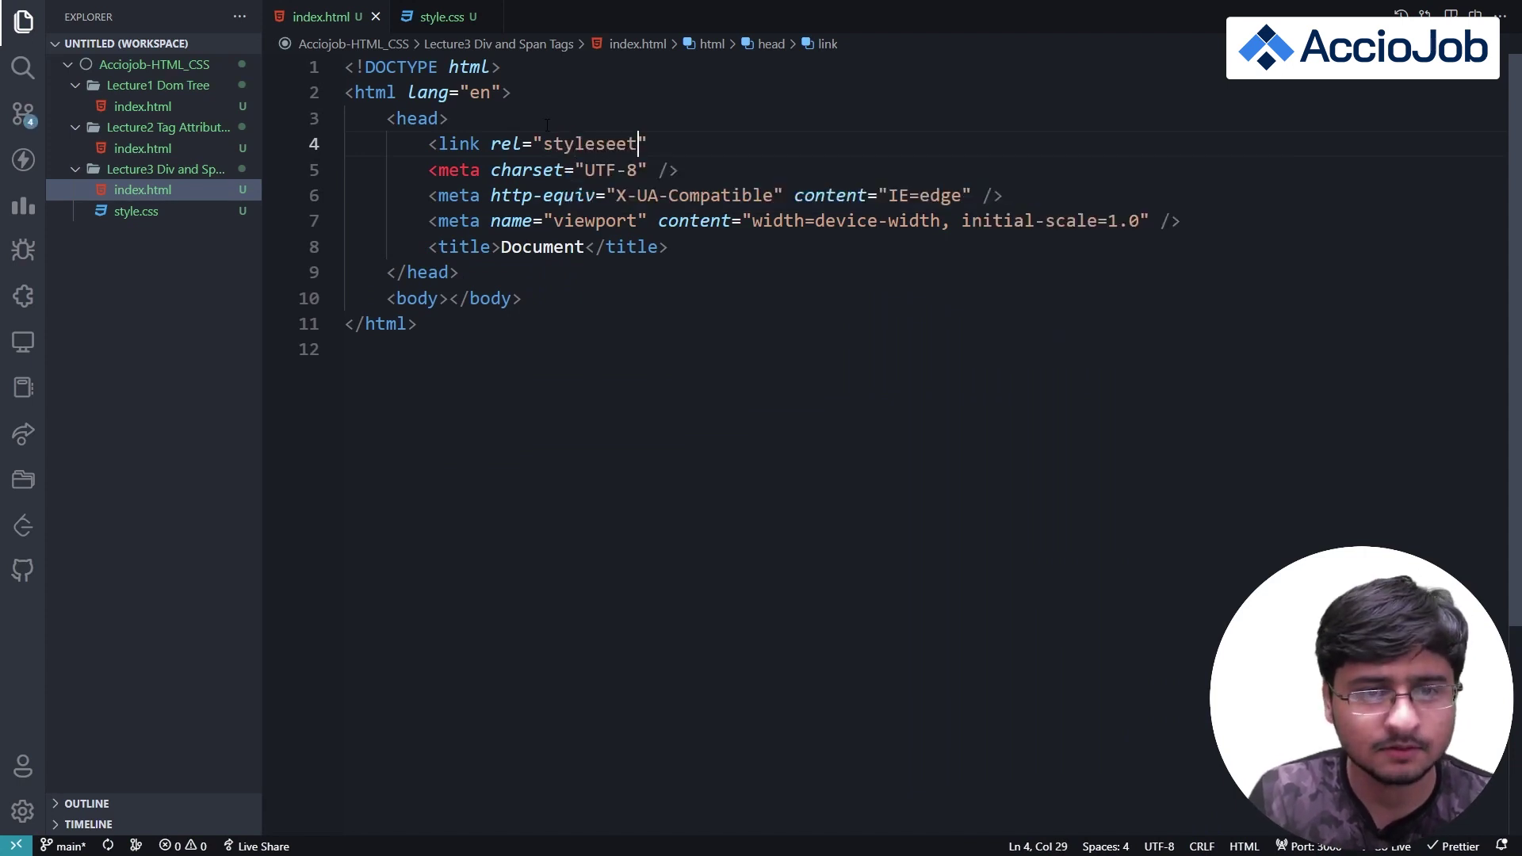
{"action": "key", "text": "BackSpace"}
{"action": "key", "text": "BackSpace"}
{"action": "type", "text": "et\""}
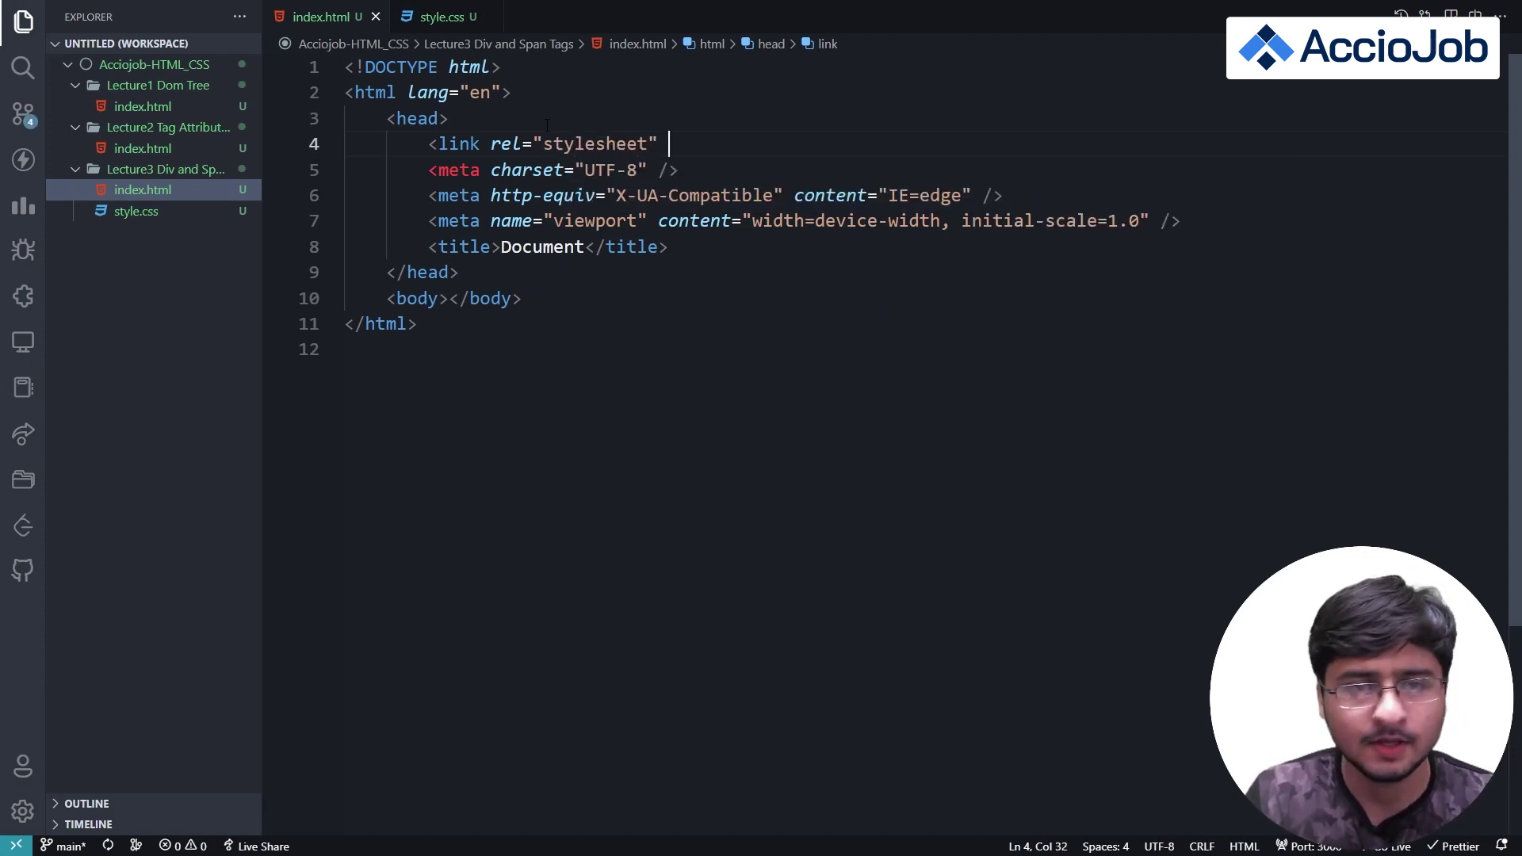
{"action": "type", "text": " h"}
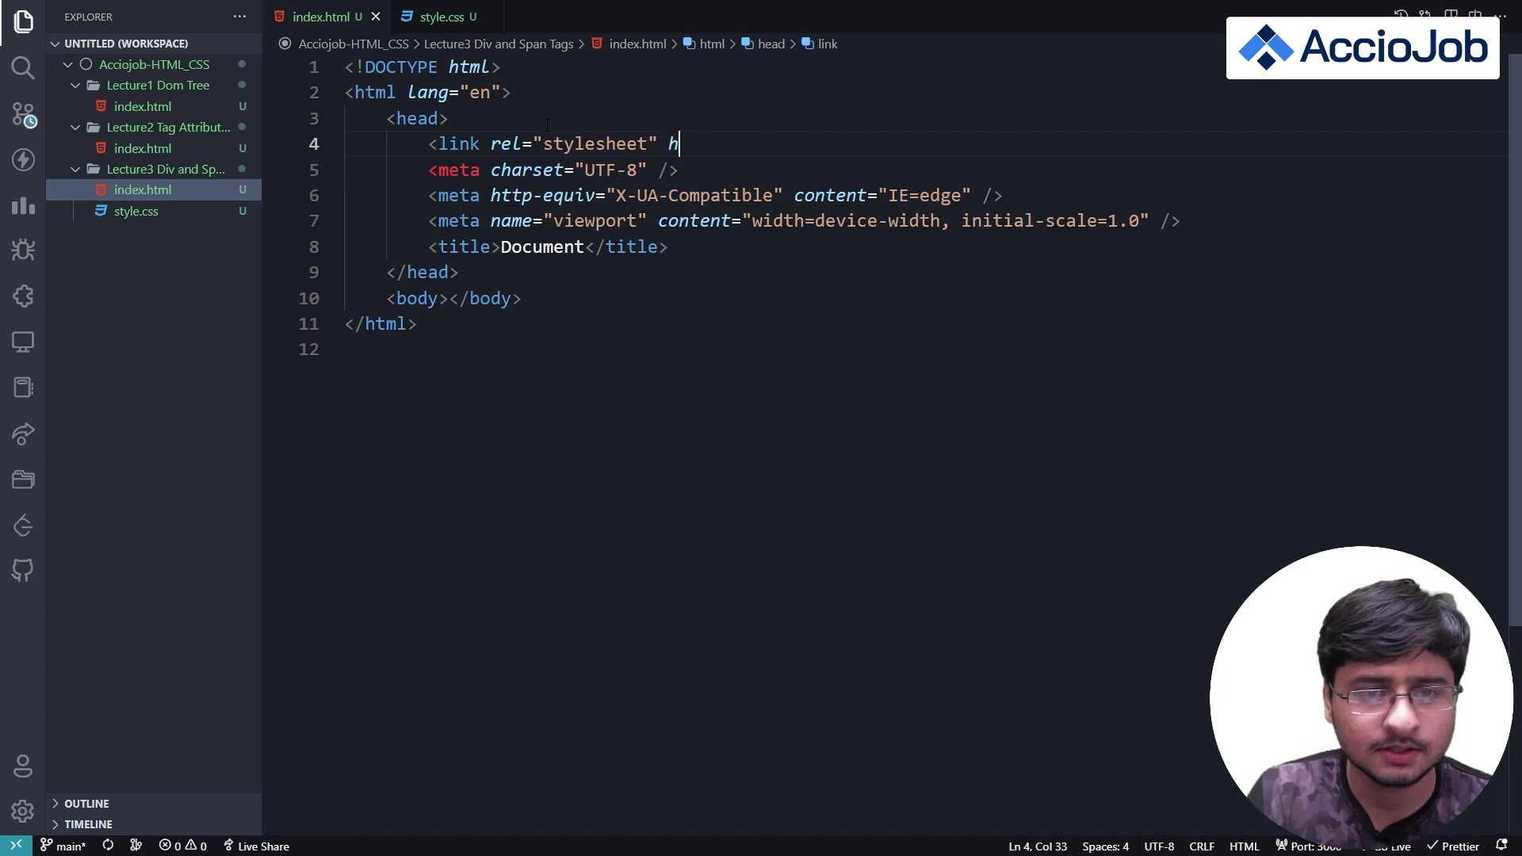
{"action": "type", "text": "ref=\""}
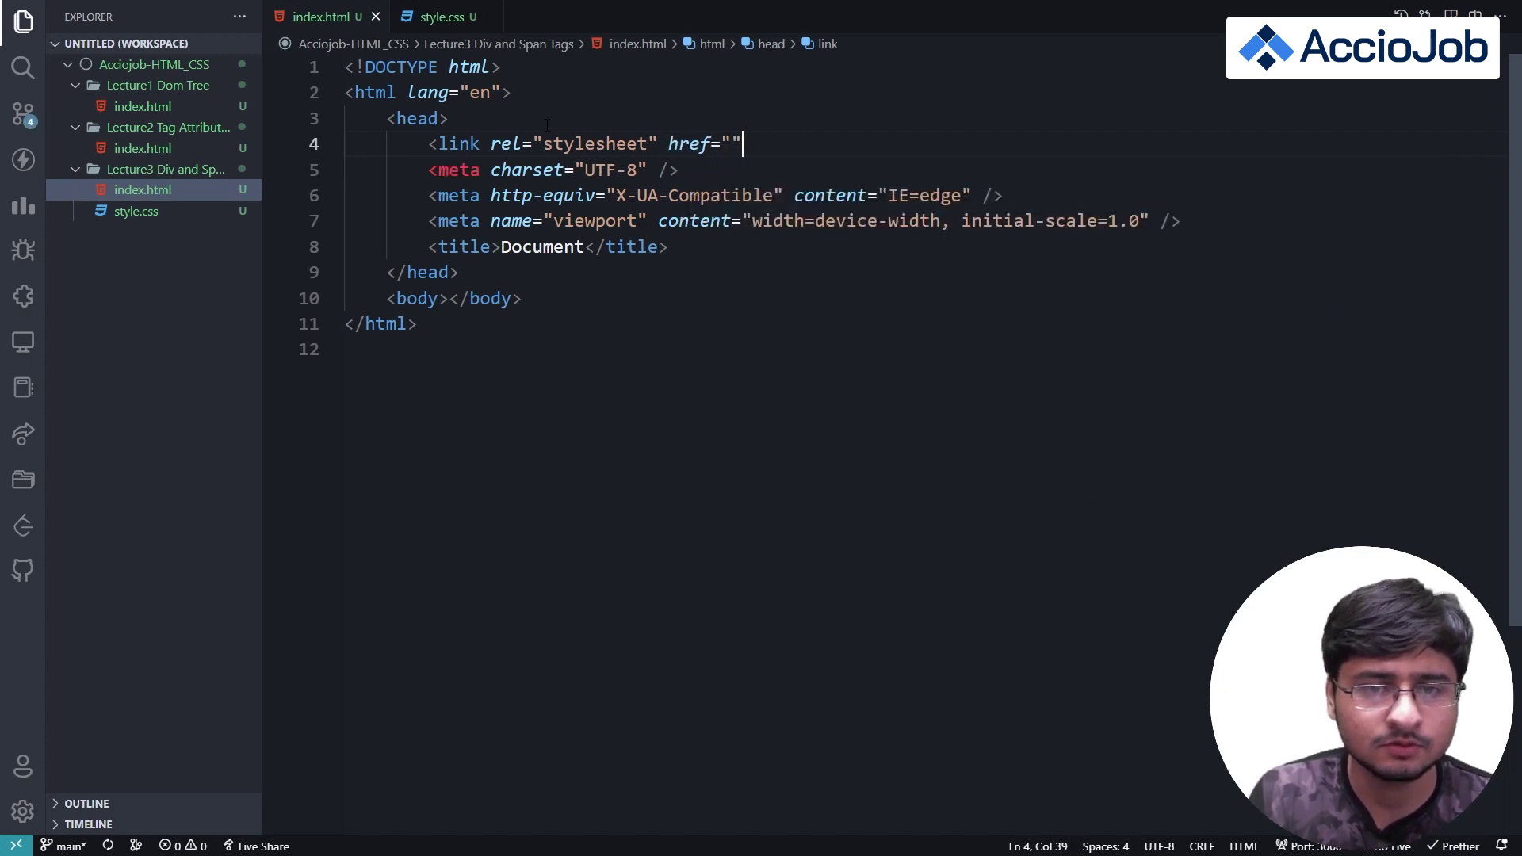
{"action": "type", "text": "style.css"}
{"action": "key", "text": "Right"}
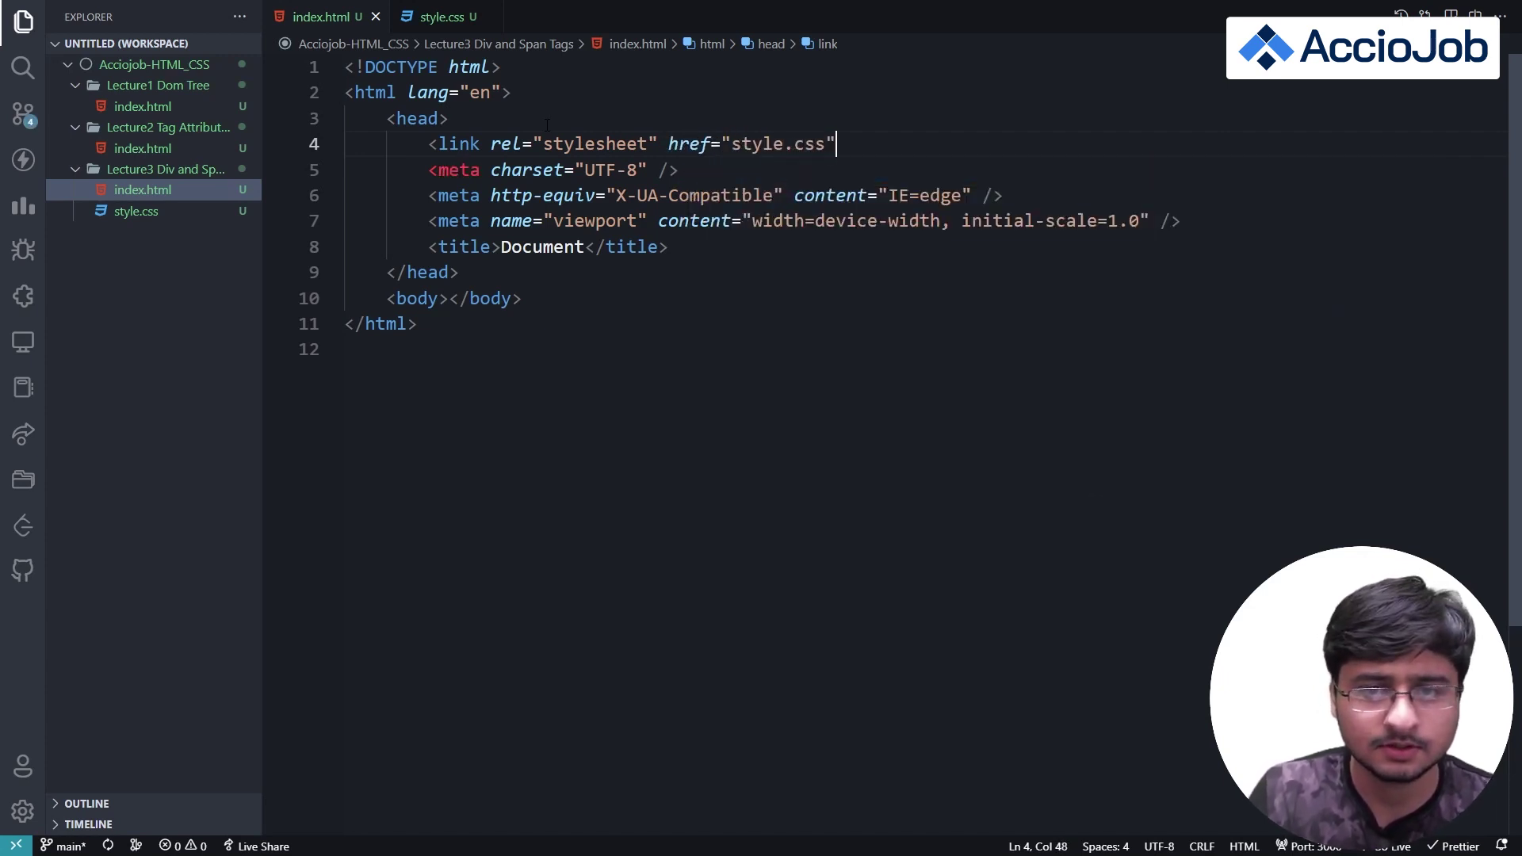
{"action": "type", "text": ">"}
Step: Reopen index.html and split the body tags onto separate lines
{"action": "double_click", "coordinate": [460, 145]}
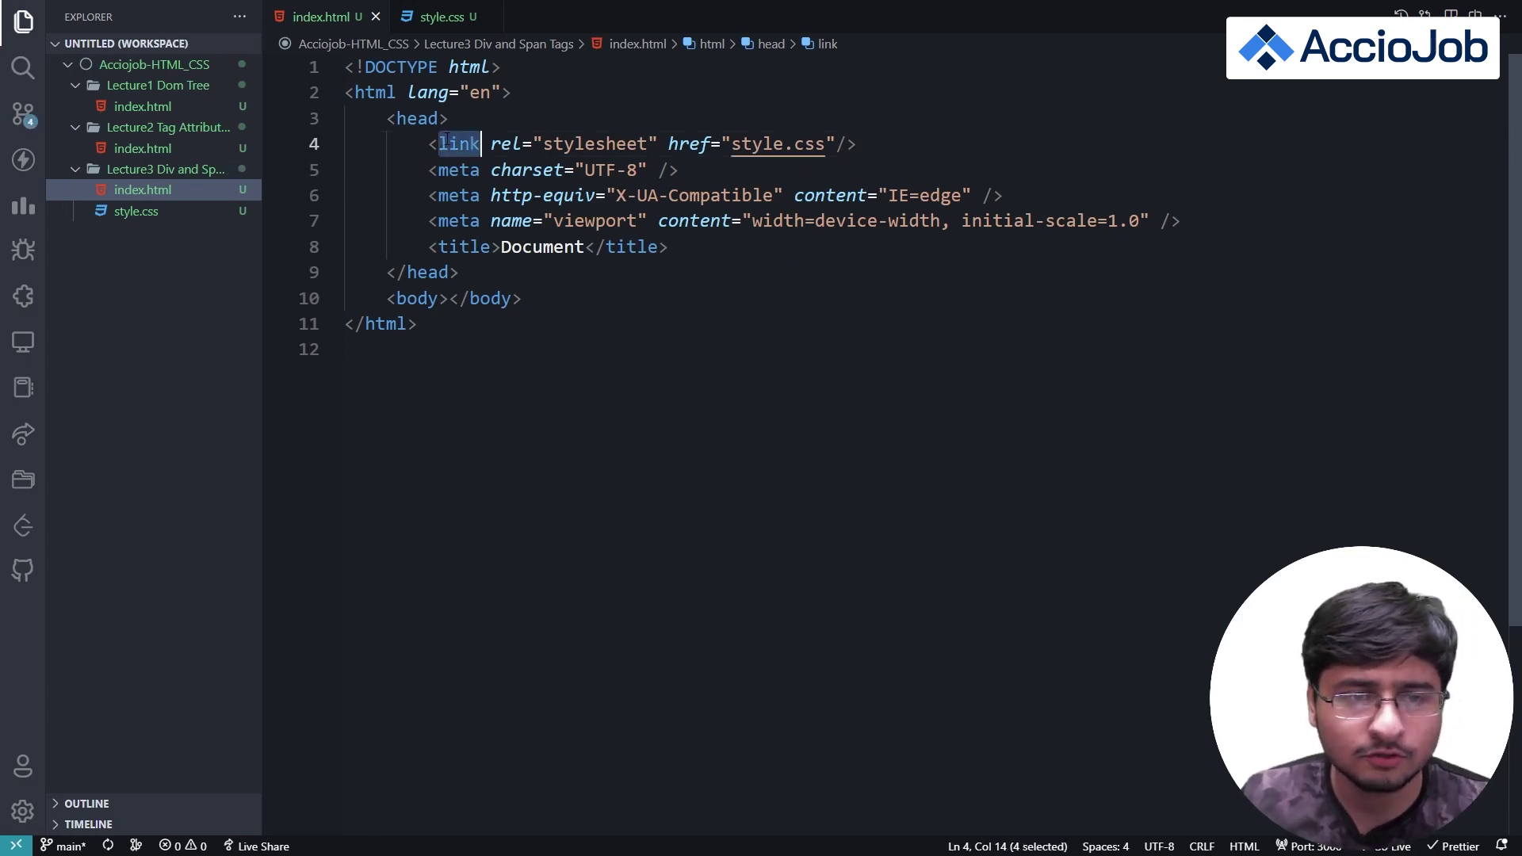
{"action": "left_click", "coordinate": [440, 18]}
{"action": "left_click", "coordinate": [375, 17]}
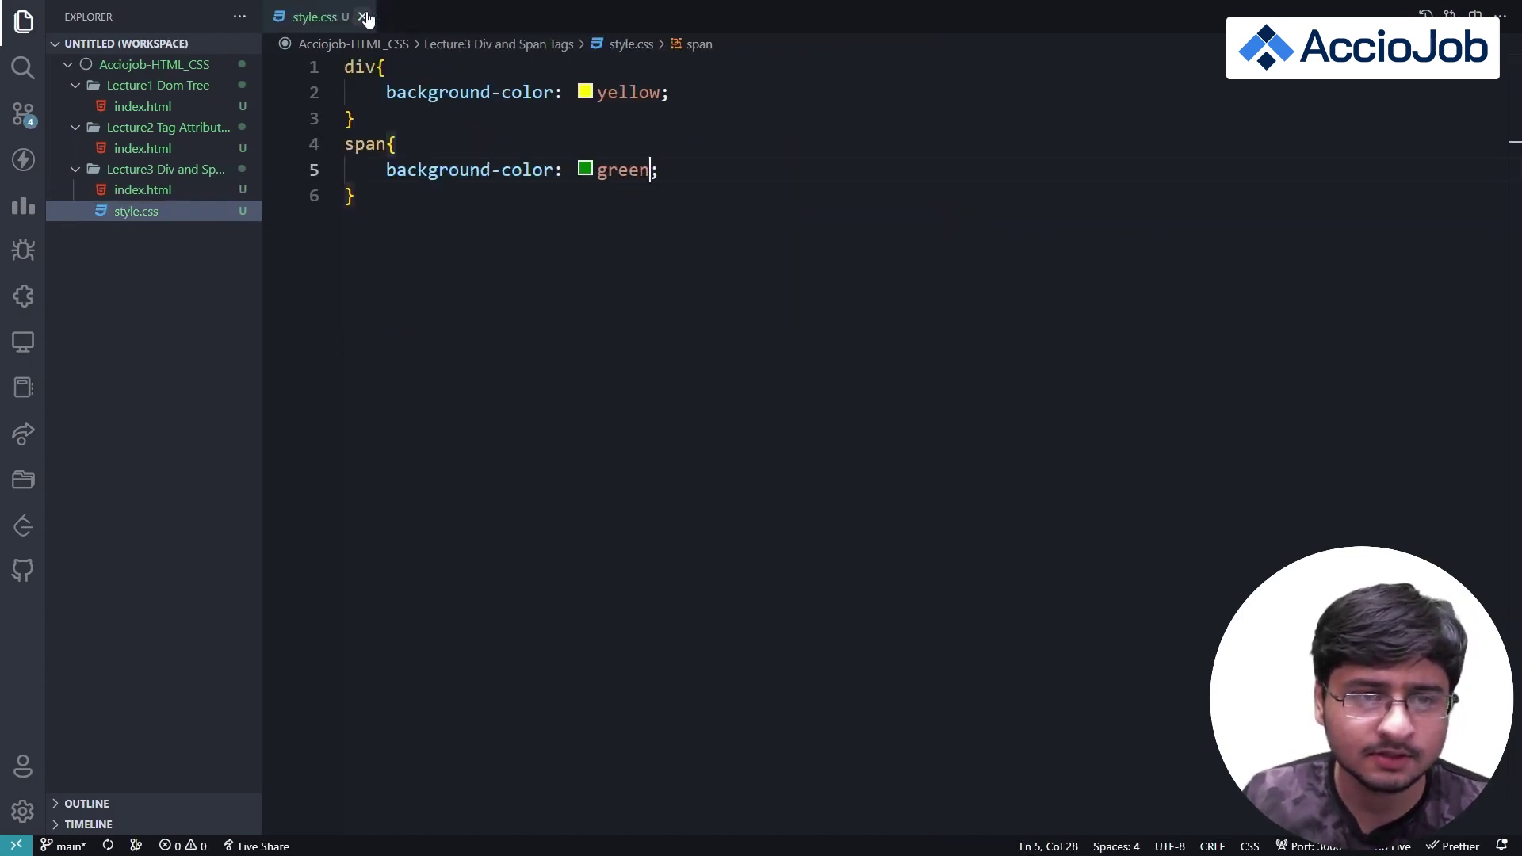
{"action": "left_click", "coordinate": [191, 190]}
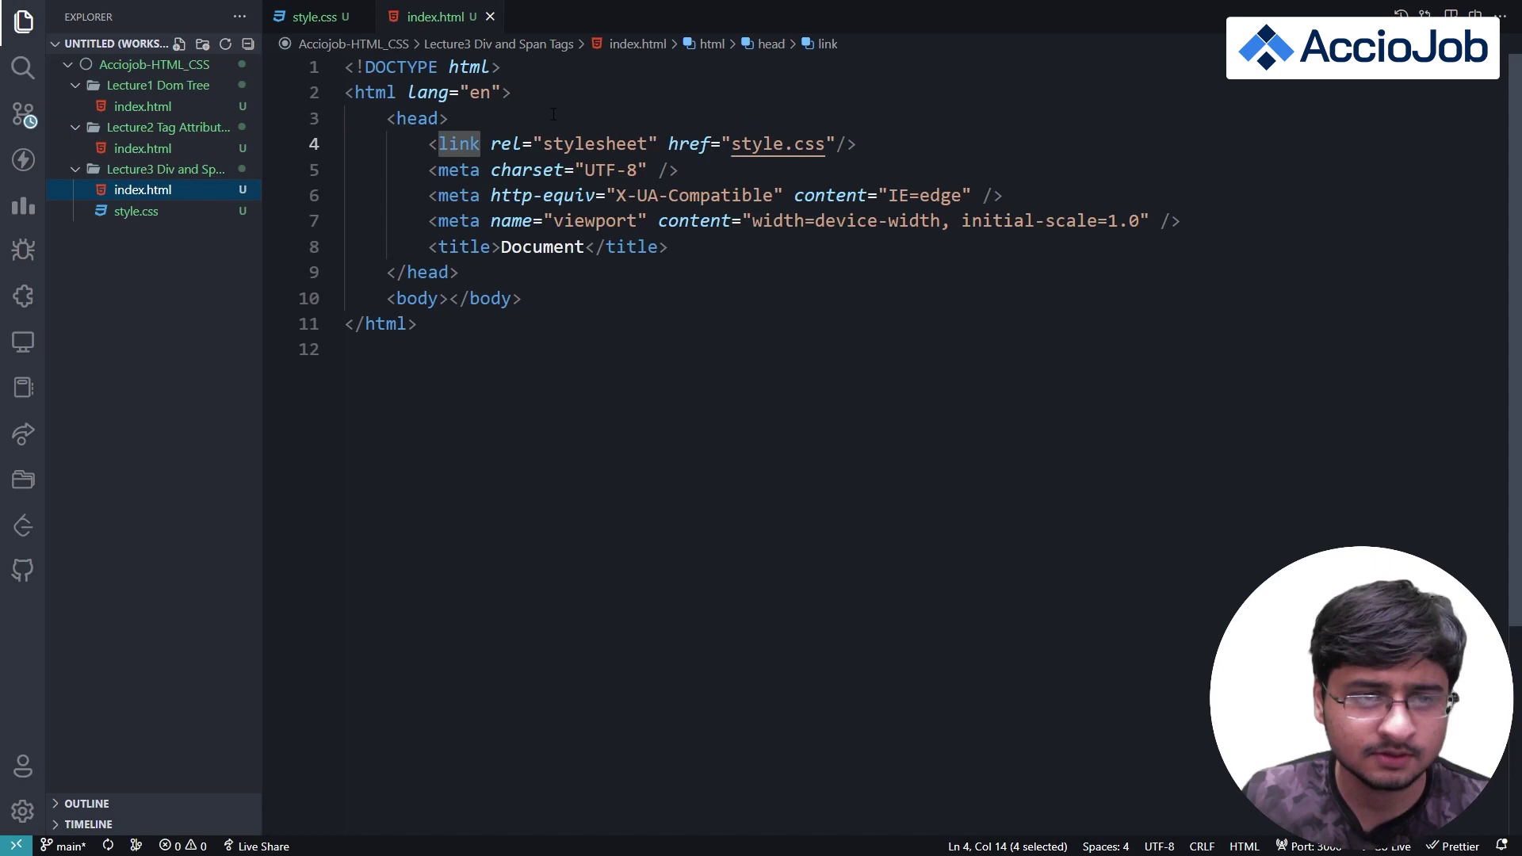
{"action": "left_click", "coordinate": [589, 321]}
{"action": "left_click", "coordinate": [448, 299]}
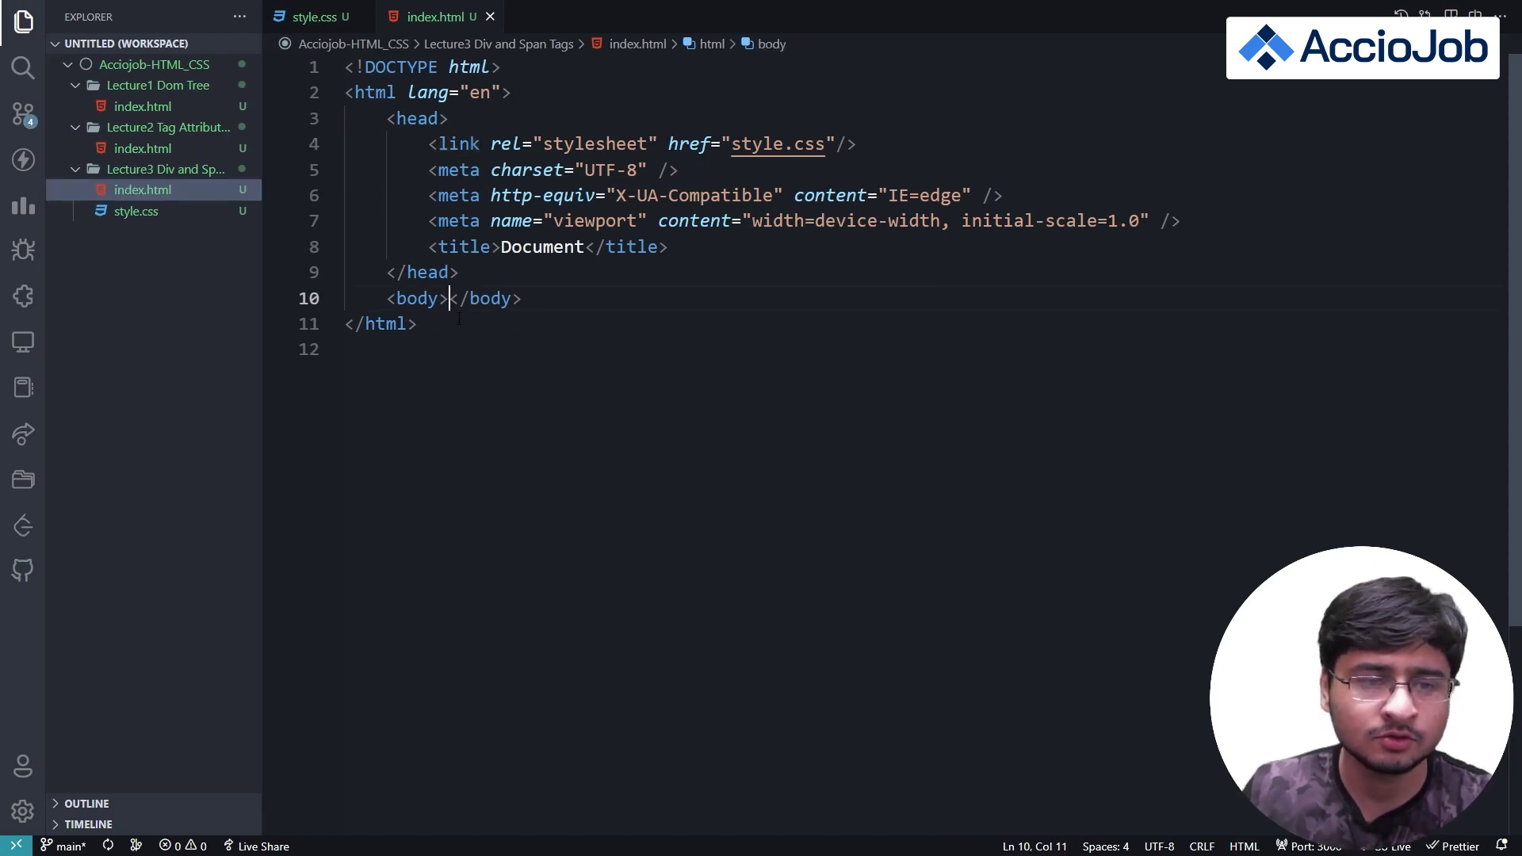
{"action": "key", "text": "Return"}
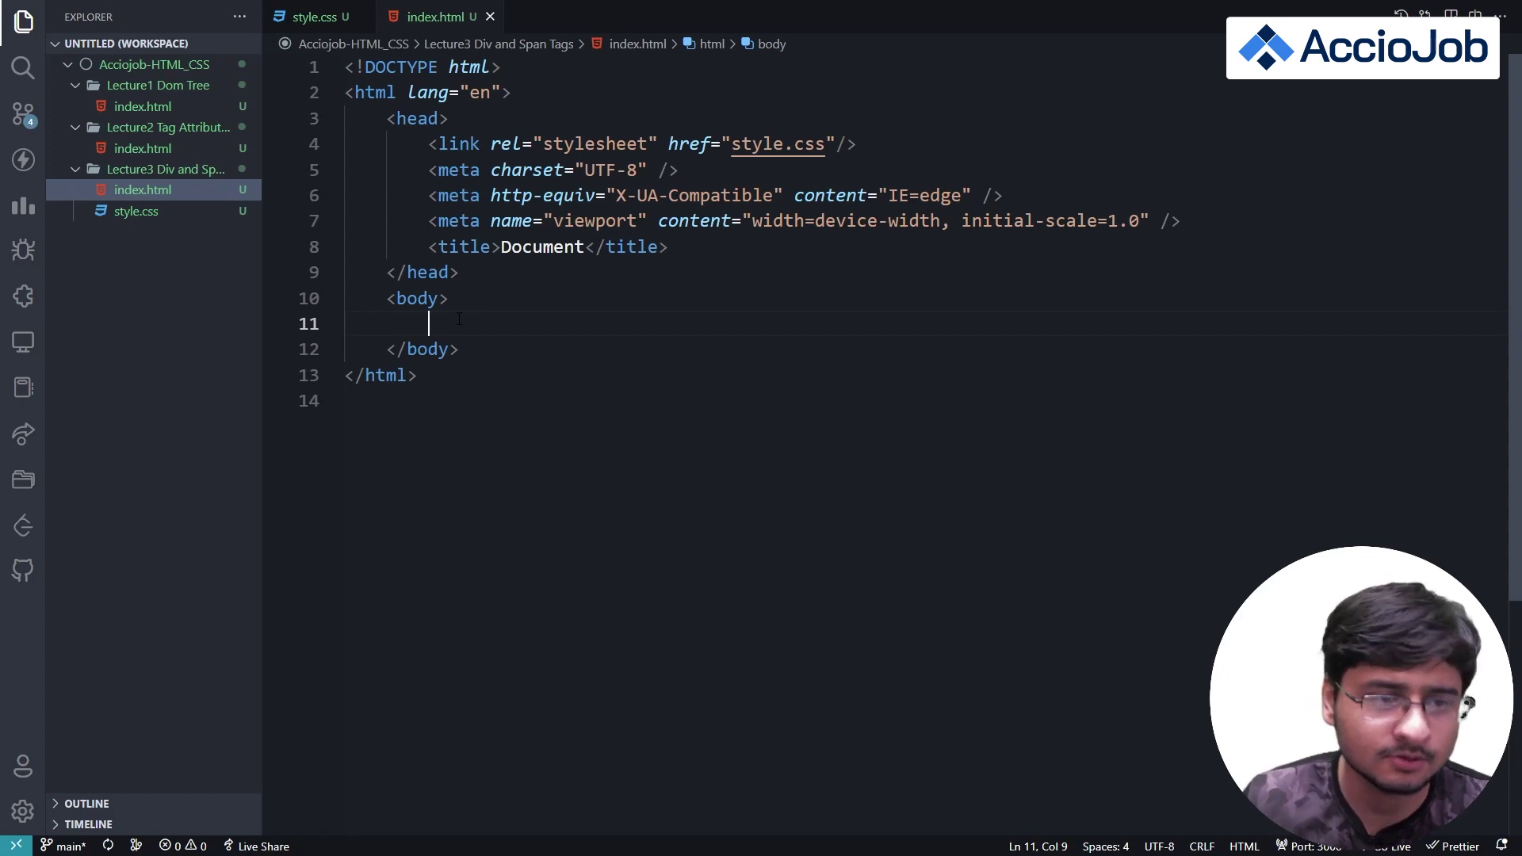
Step: Hide the sidebar and show the Live Preview beside the code
{"action": "left_click", "coordinate": [458, 300]}
{"action": "key", "text": "ctrl+b"}
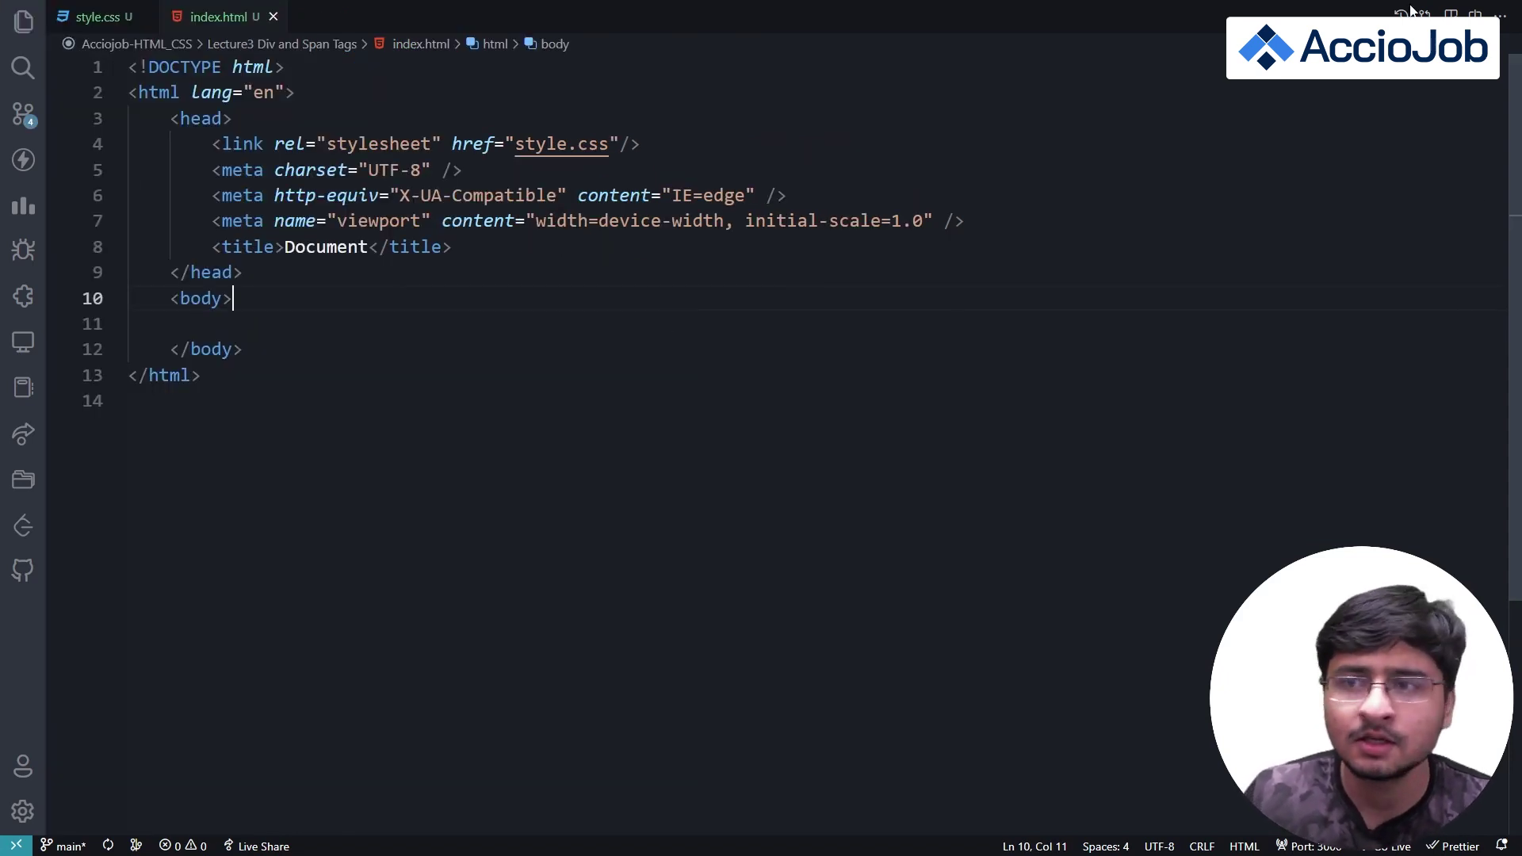
{"action": "left_click", "coordinate": [1425, 18]}
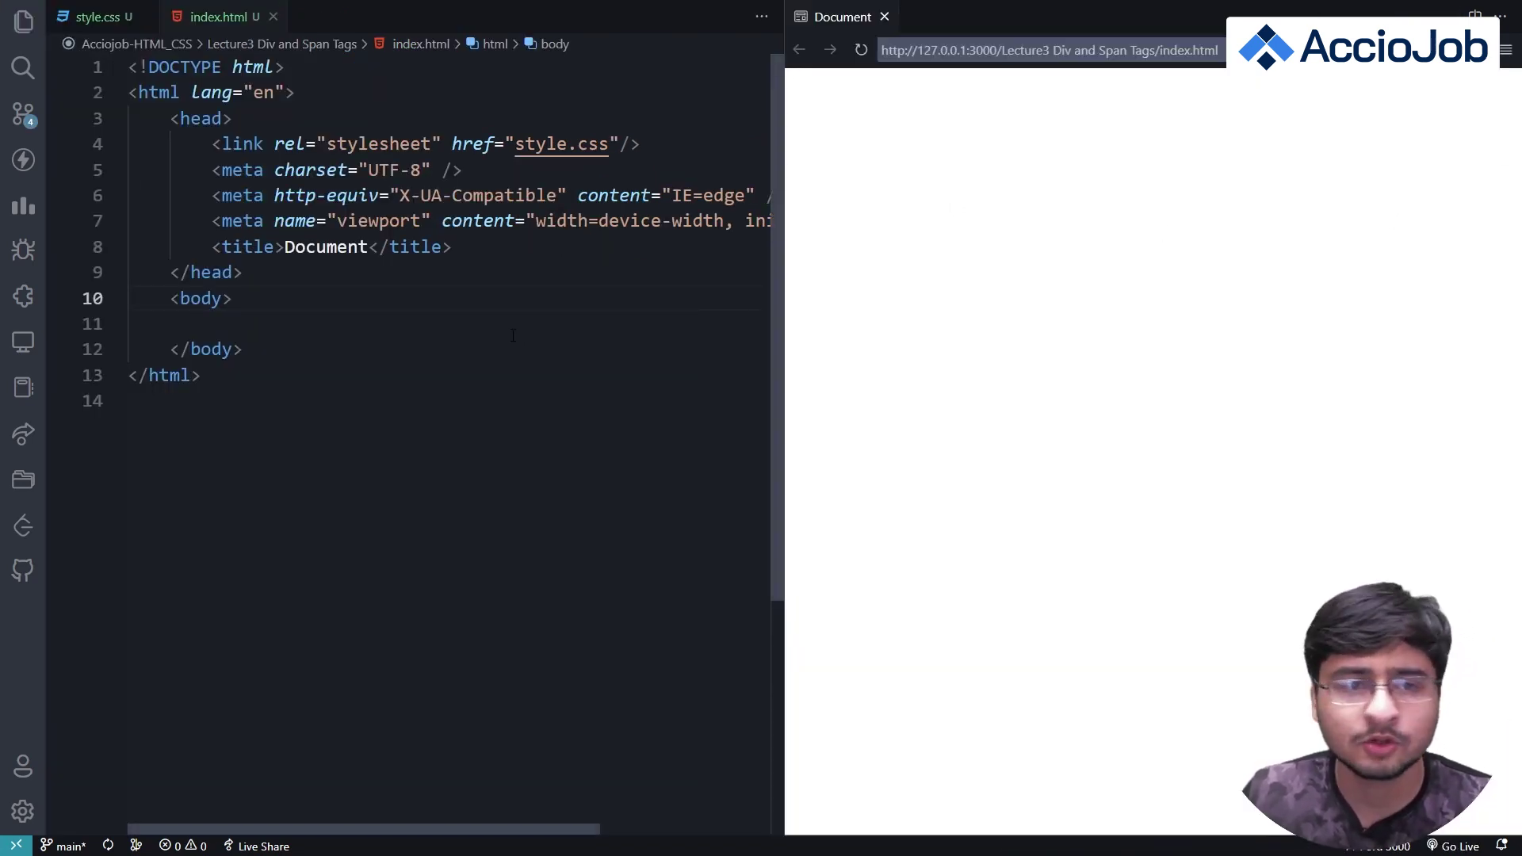
Step: Insert an empty div and an empty span inside the body with Emmet
{"action": "left_click", "coordinate": [596, 327]}
{"action": "type", "text": "d"}
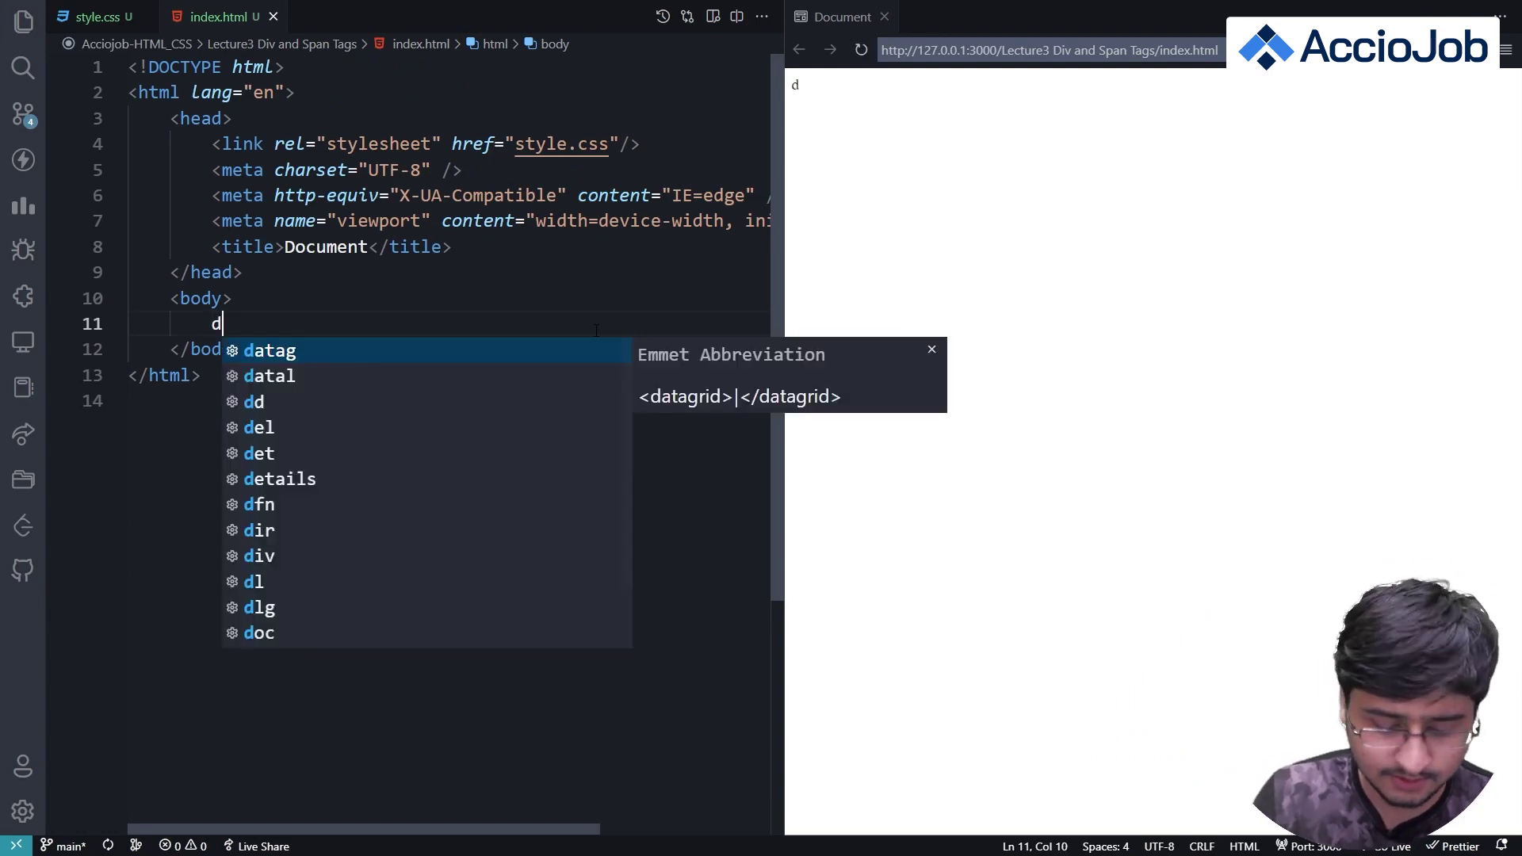
{"action": "type", "text": "iv"}
{"action": "key", "text": "Tab"}
{"action": "key", "text": "Return"}
{"action": "type", "text": "spa"}
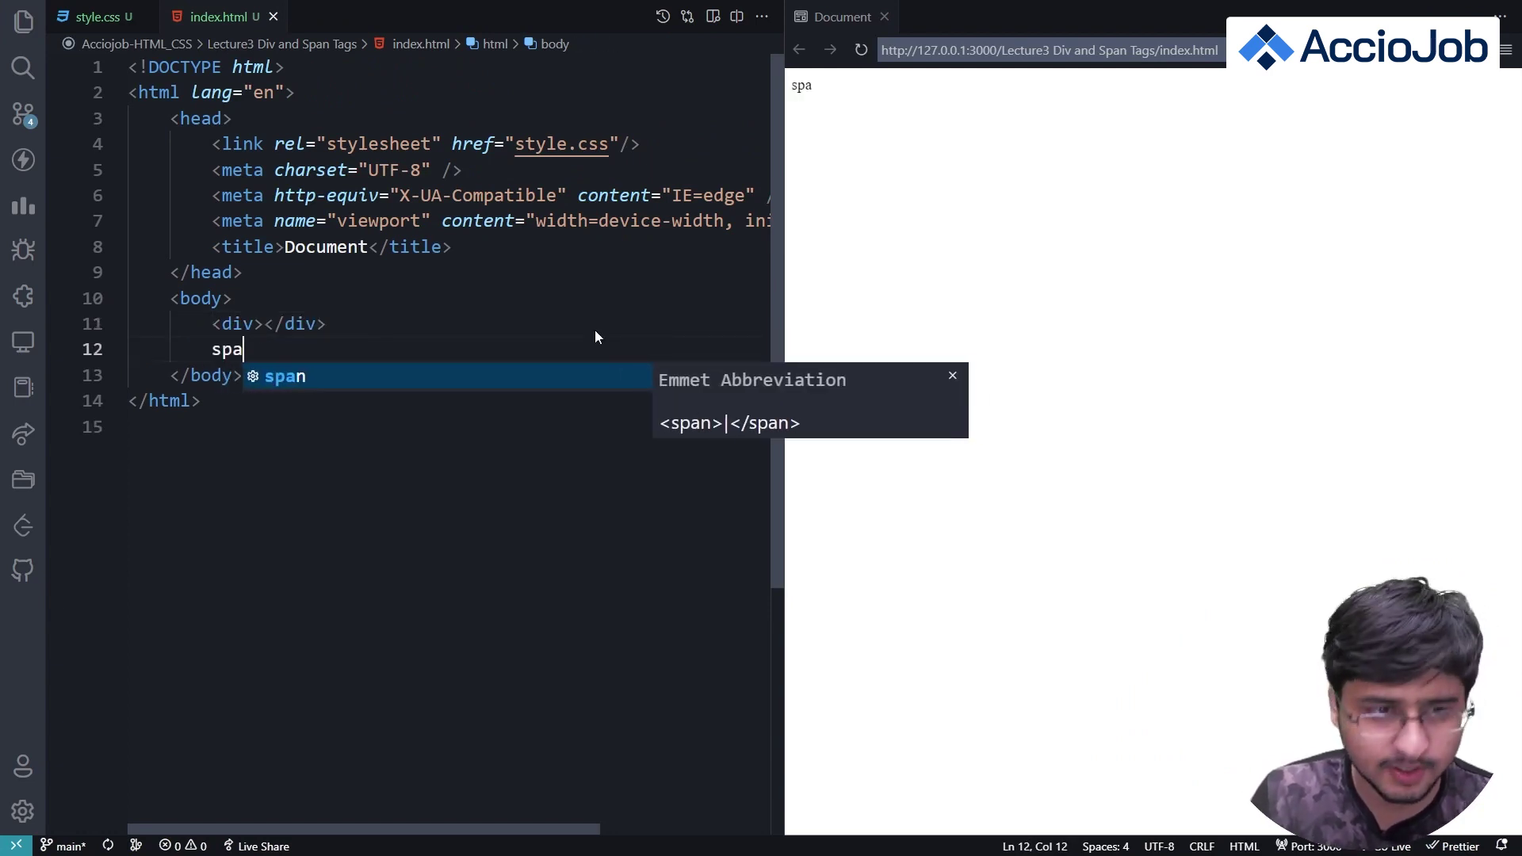
{"action": "key", "text": "Tab"}
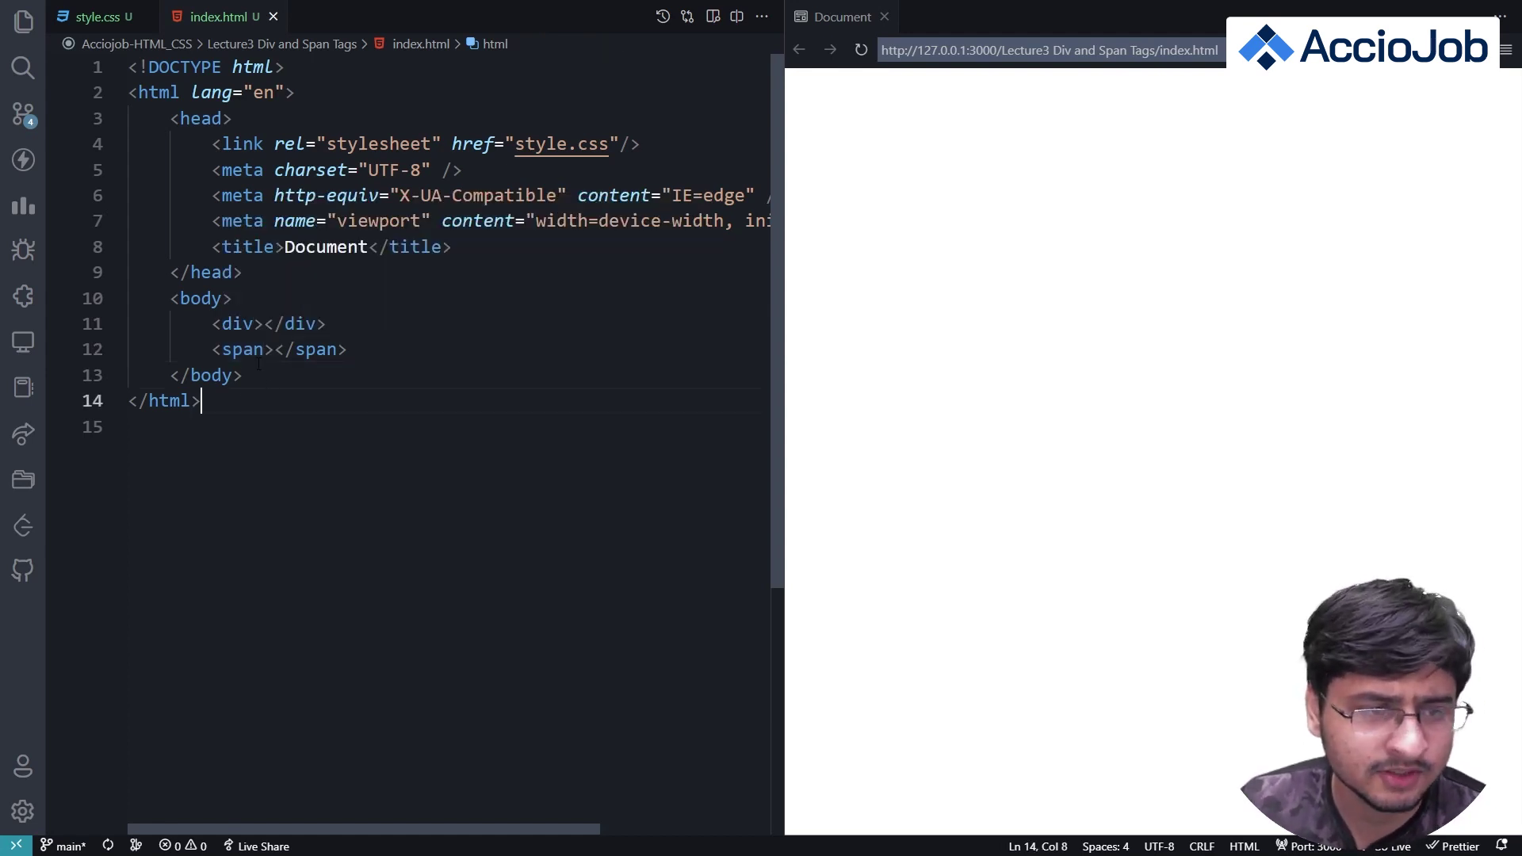
Step: Put the caret between <div> and </div> and type placeholder text into the div
{"action": "left_click", "coordinate": [238, 324]}
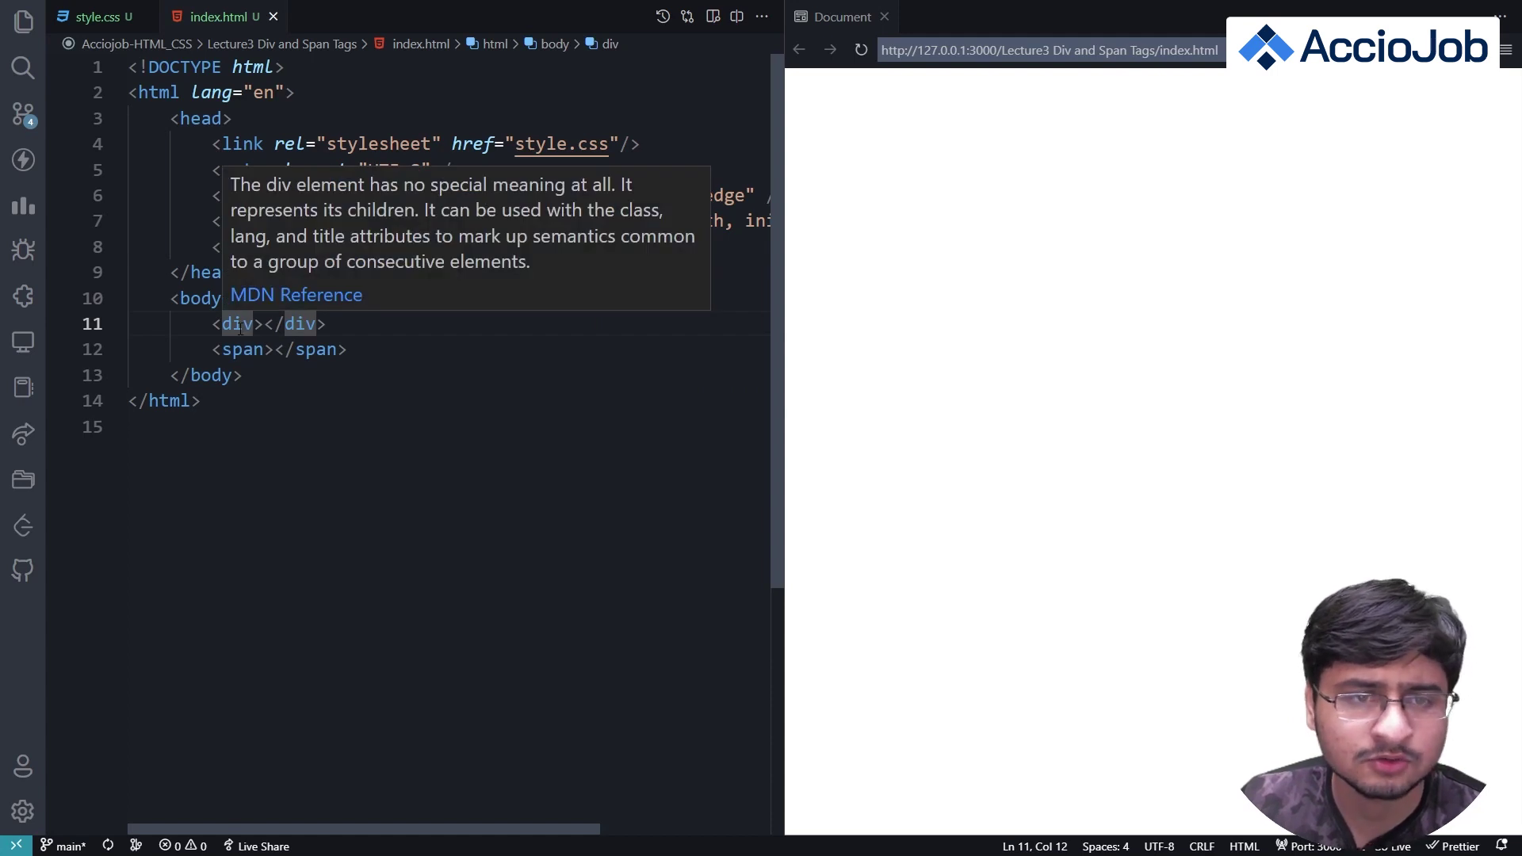
{"action": "mouse_move", "coordinate": [243, 348]}
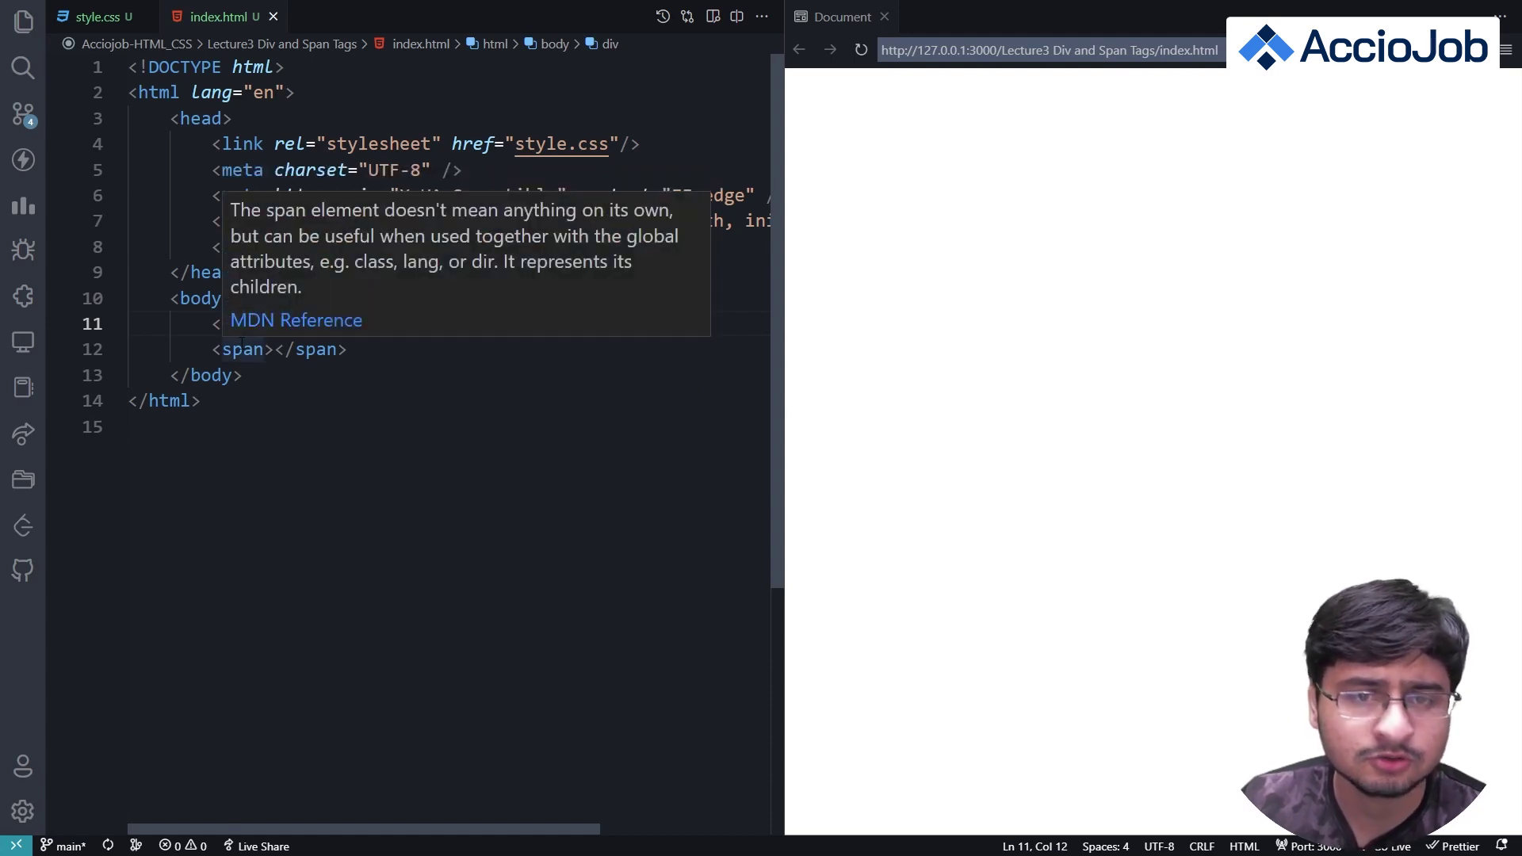
{"action": "left_click", "coordinate": [340, 400]}
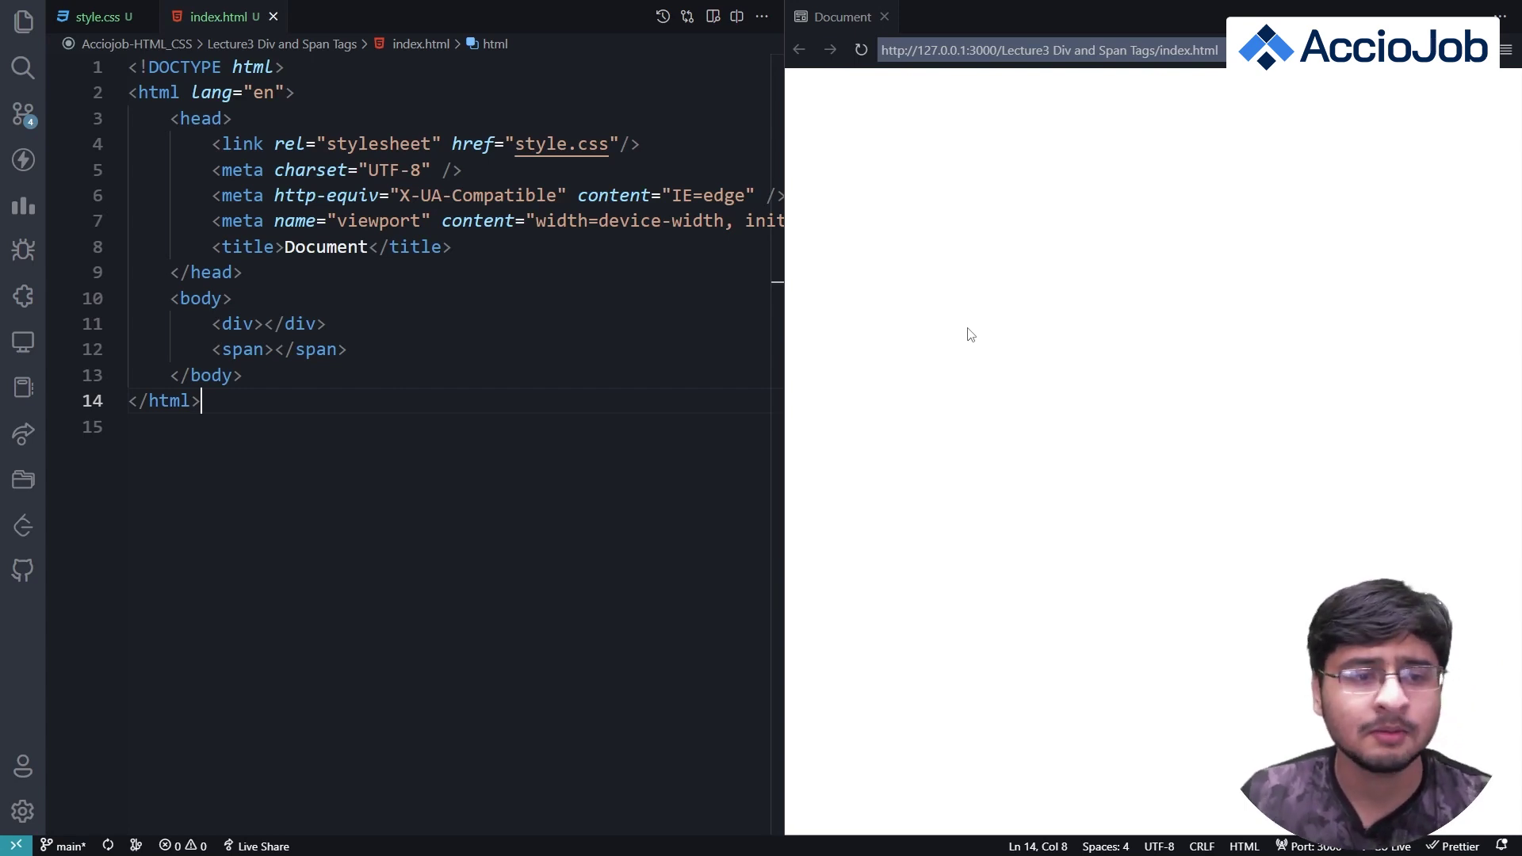
{"action": "key", "text": "Up"}
{"action": "key", "text": "Up"}
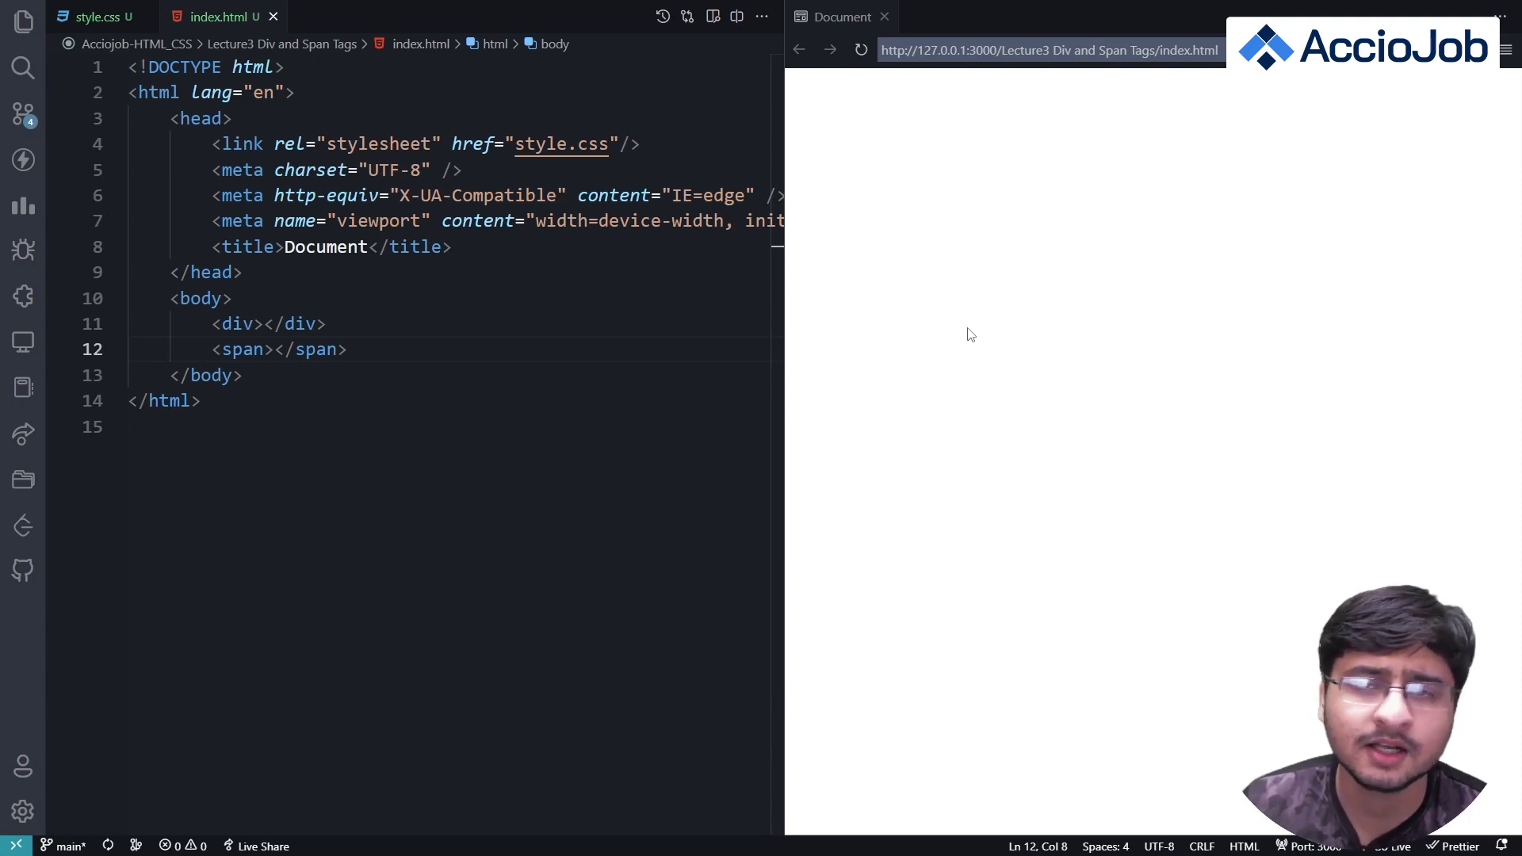
{"action": "key", "text": "Up"}
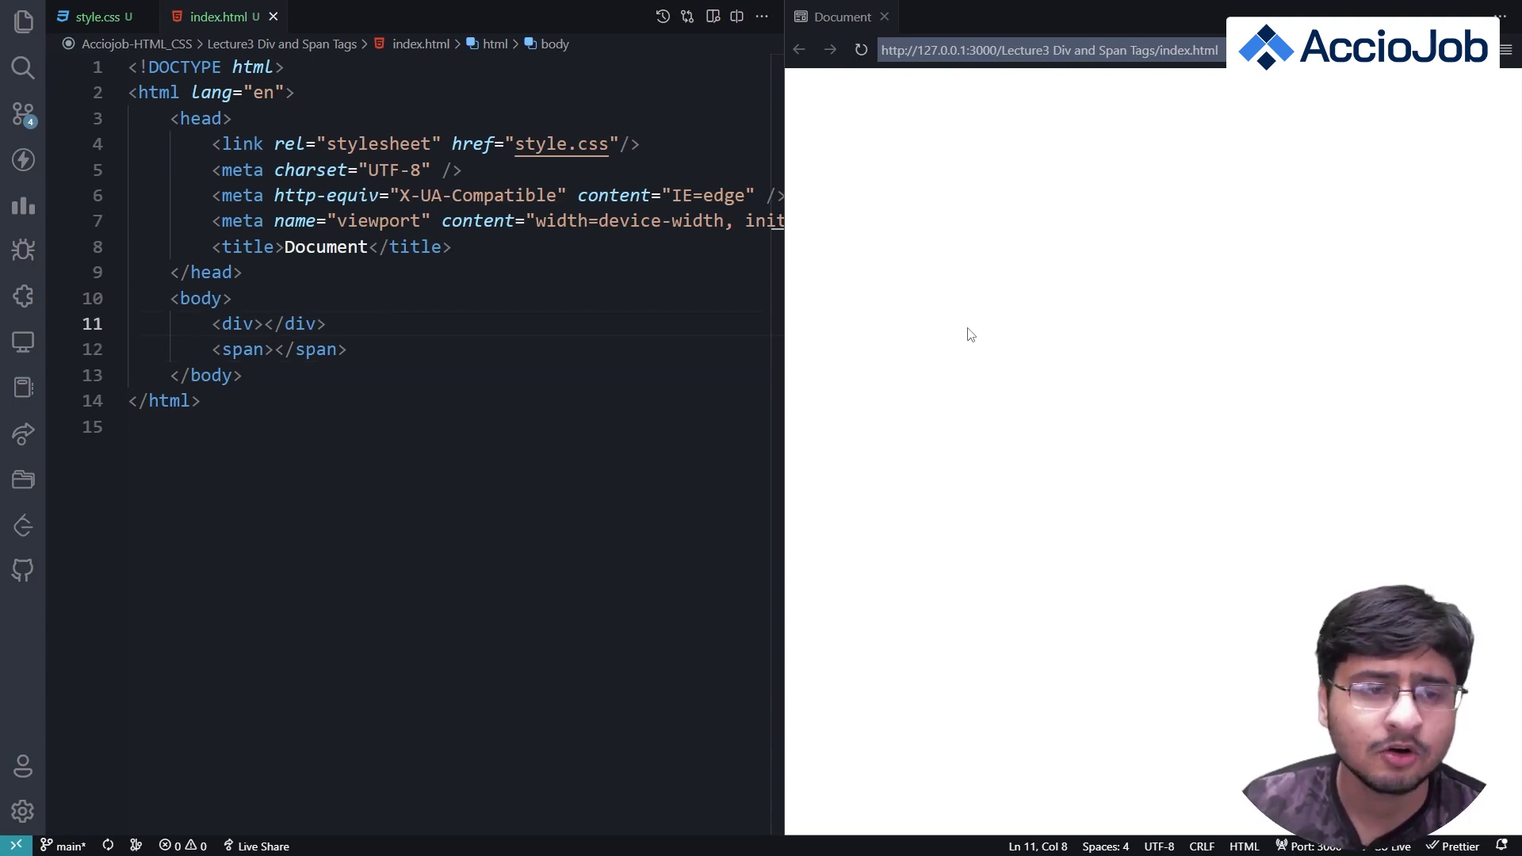
{"action": "key", "text": "Right"}
{"action": "key", "text": "Right"}
{"action": "key", "text": "Right"}
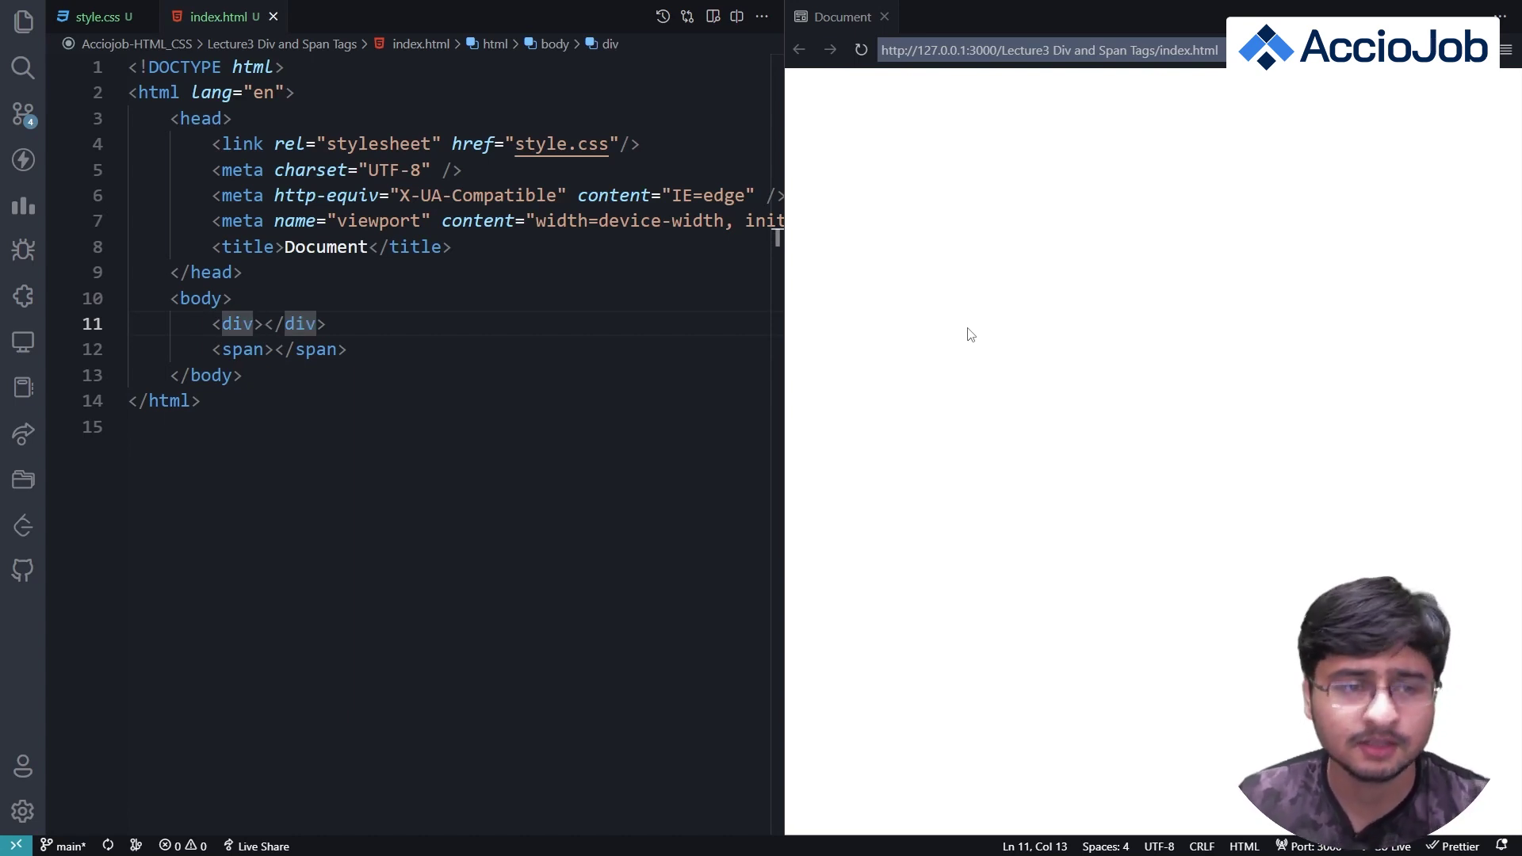
{"action": "key", "text": "Right"}
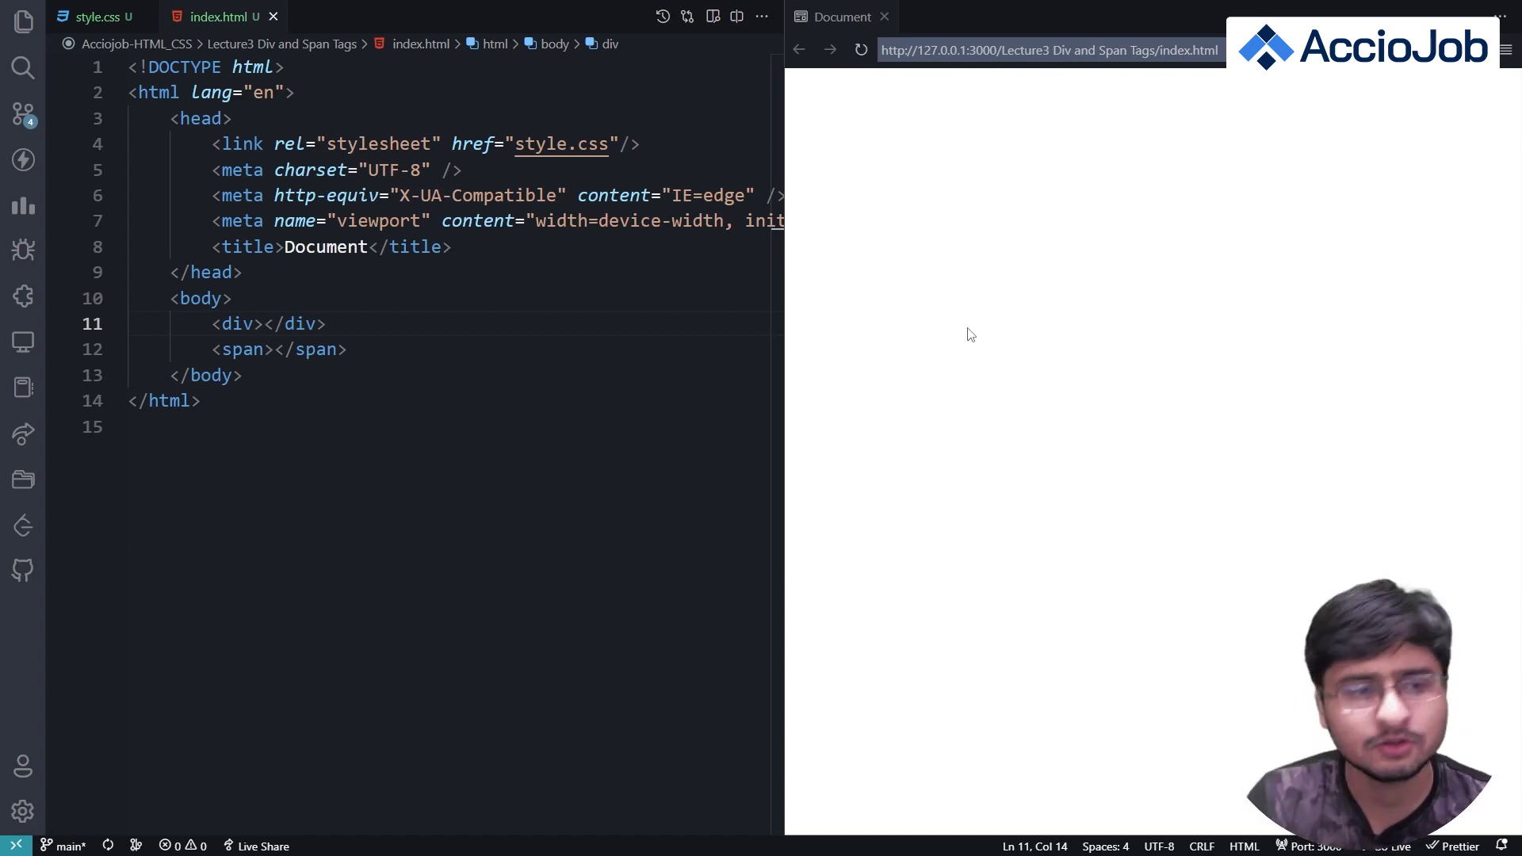
{"action": "key", "text": "Down"}
{"action": "key", "text": "End"}
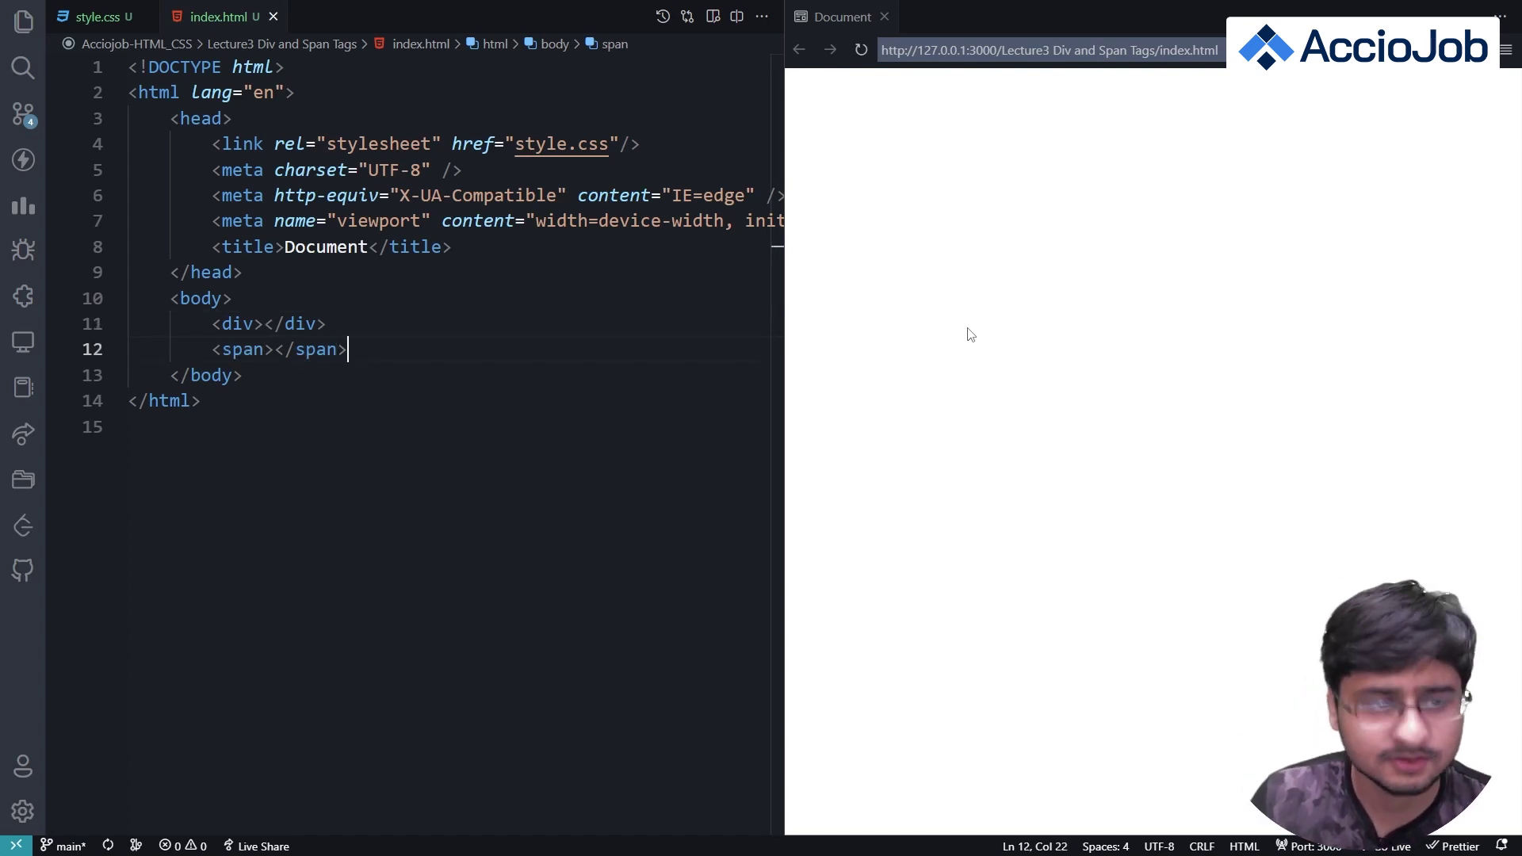
{"action": "key", "text": "Up"}
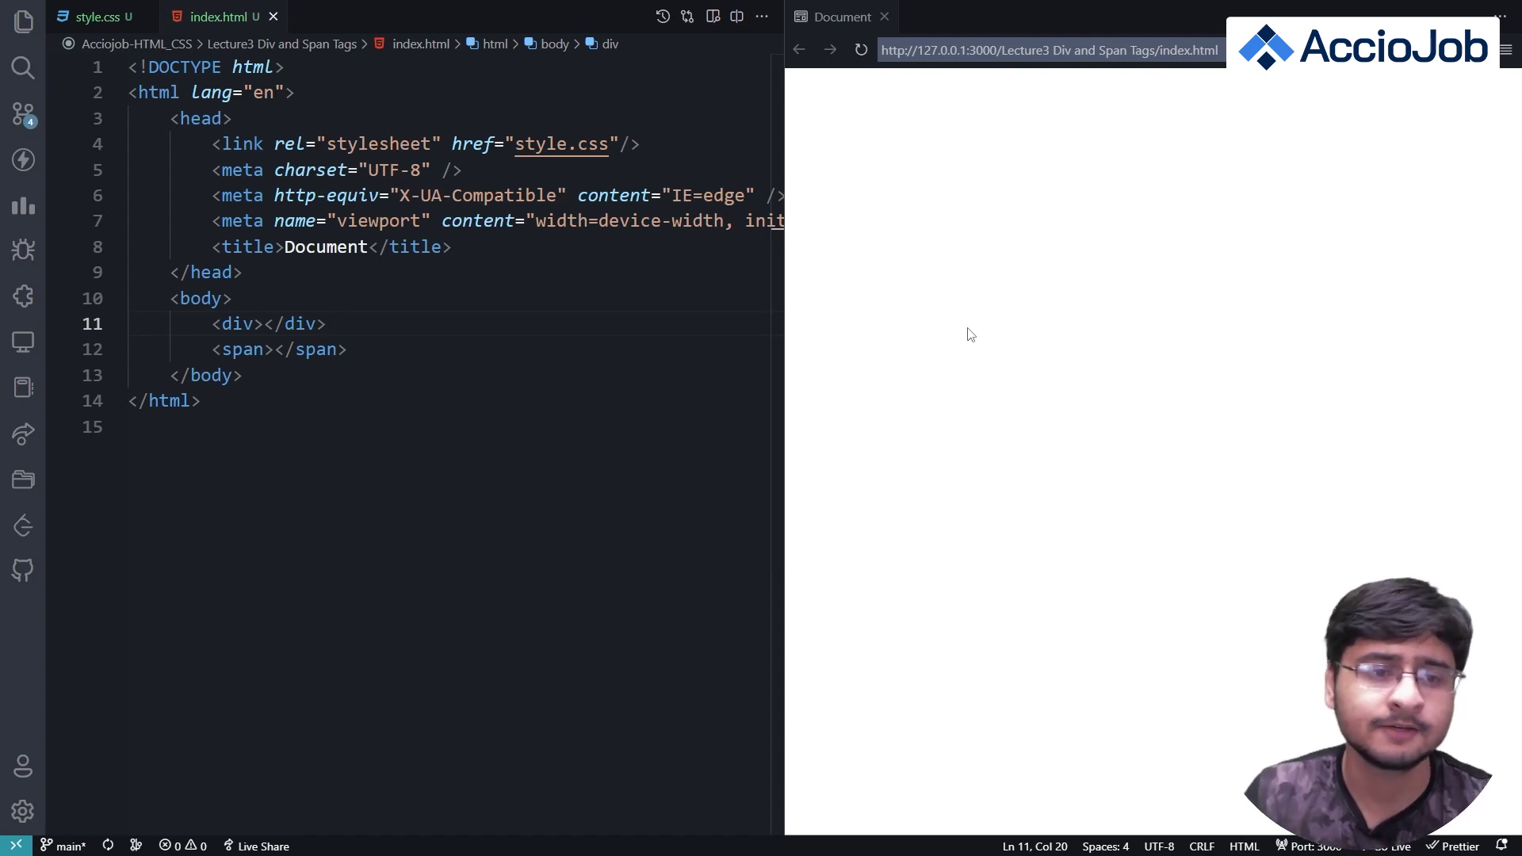
{"action": "key", "text": "Left"}
{"action": "key", "text": "Left"}
{"action": "key", "text": "Left"}
{"action": "key", "text": "Left"}
{"action": "key", "text": "Left"}
{"action": "key", "text": "Left"}
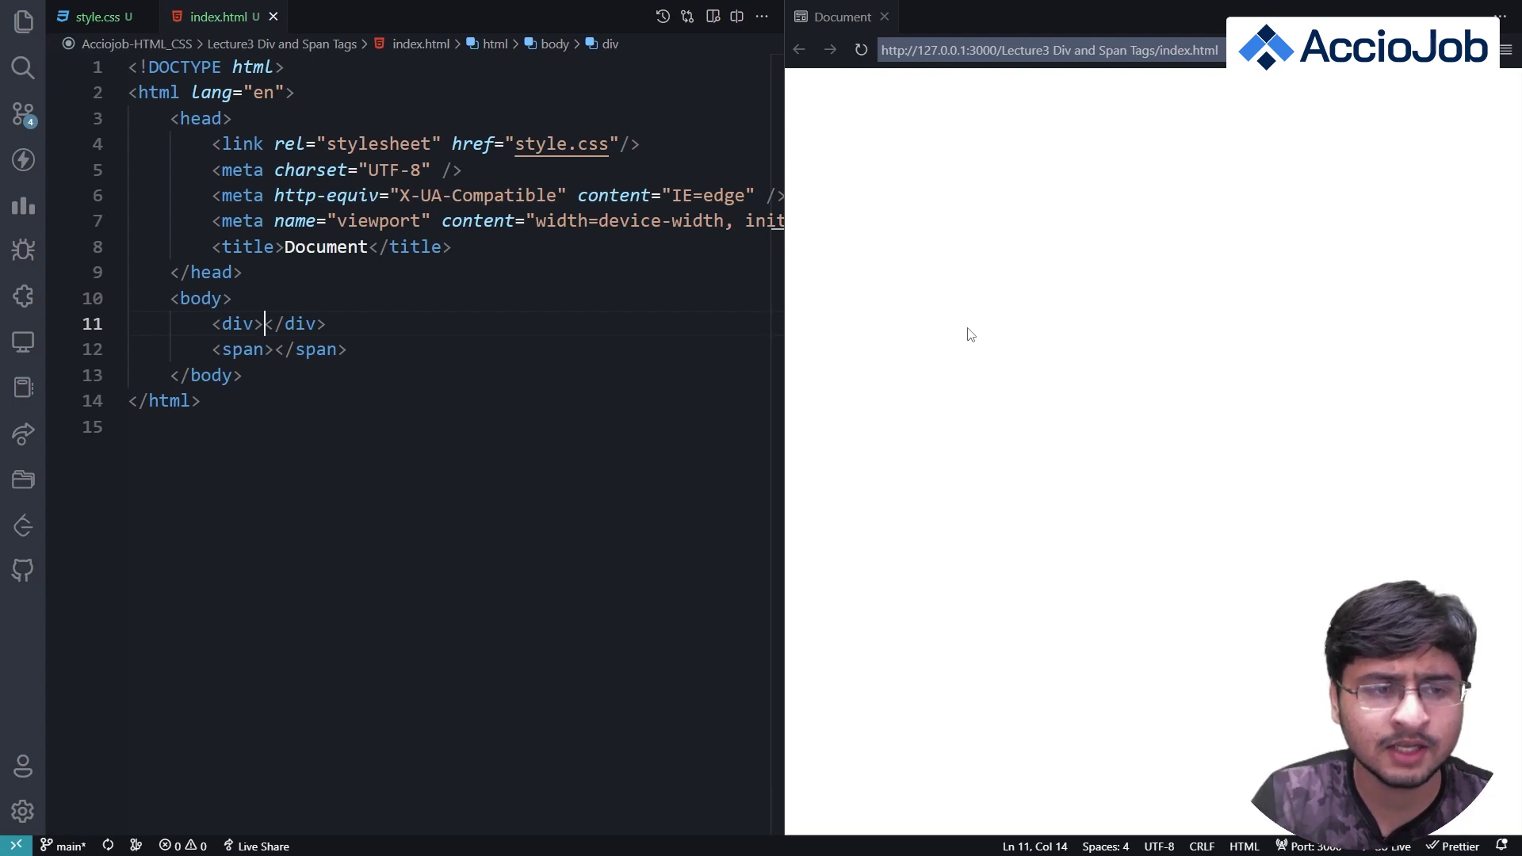
{"action": "type", "text": "ajshdfasdf"}
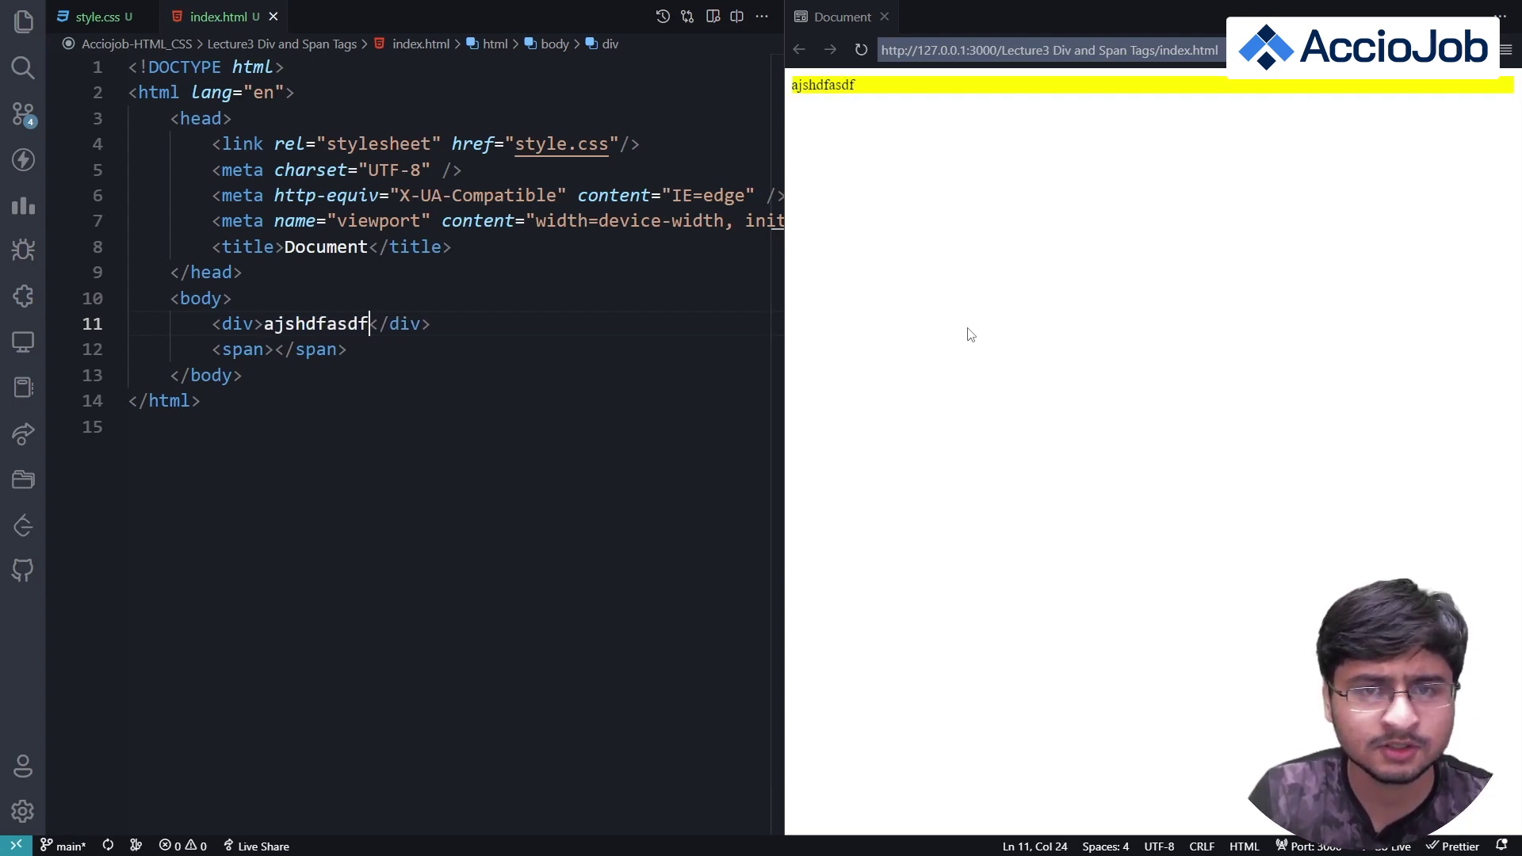
{"action": "type", "text": "asdfasdfasdf"}
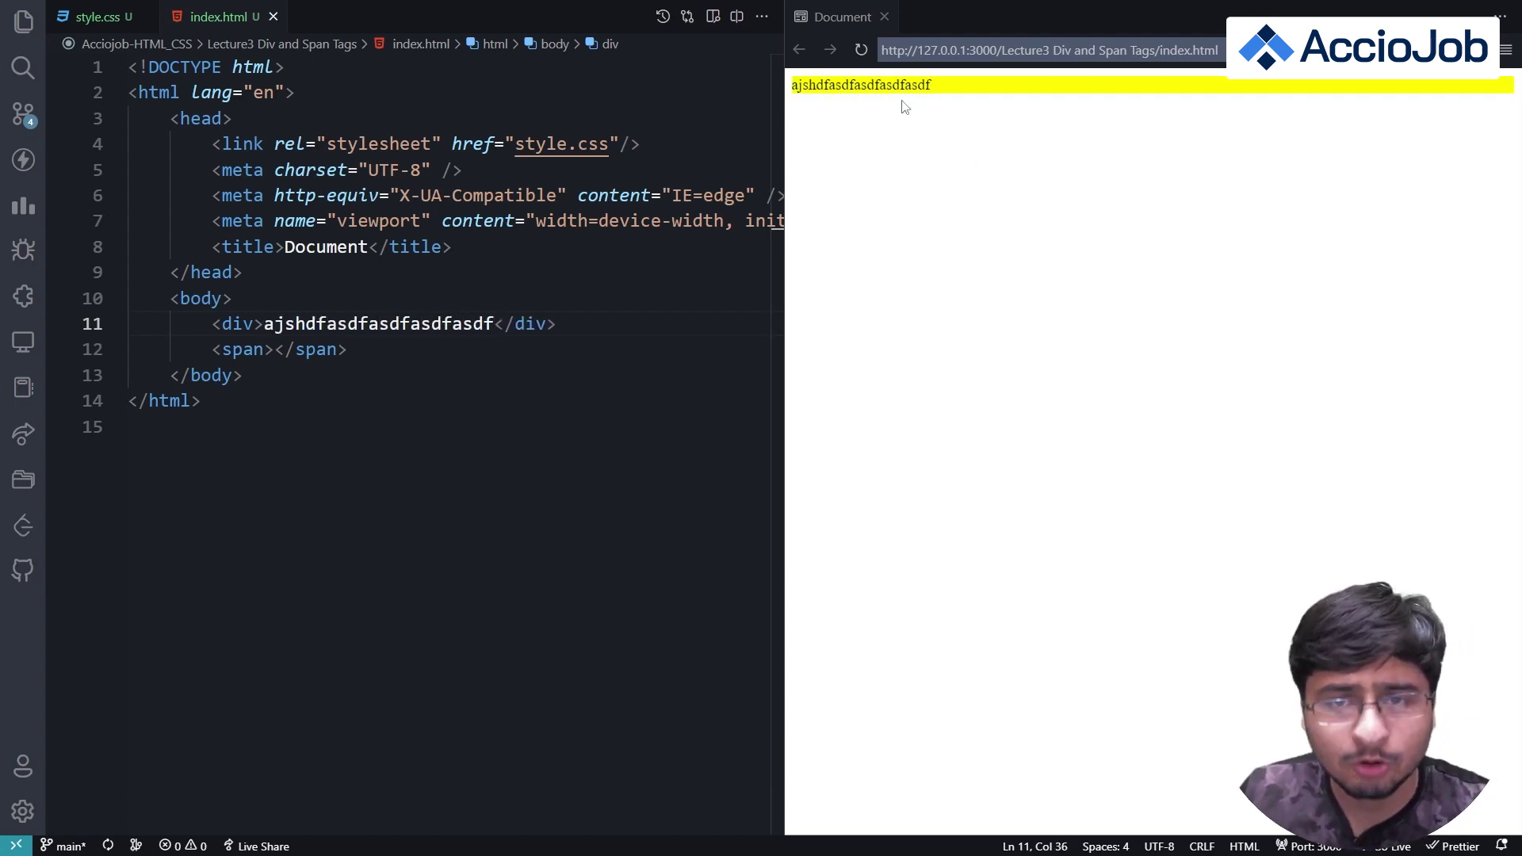
Step: Select the div's text in the preview to show its full-width yellow bar
{"action": "left_click_drag", "start_coordinate": [793, 90], "coordinate": [934, 87]}
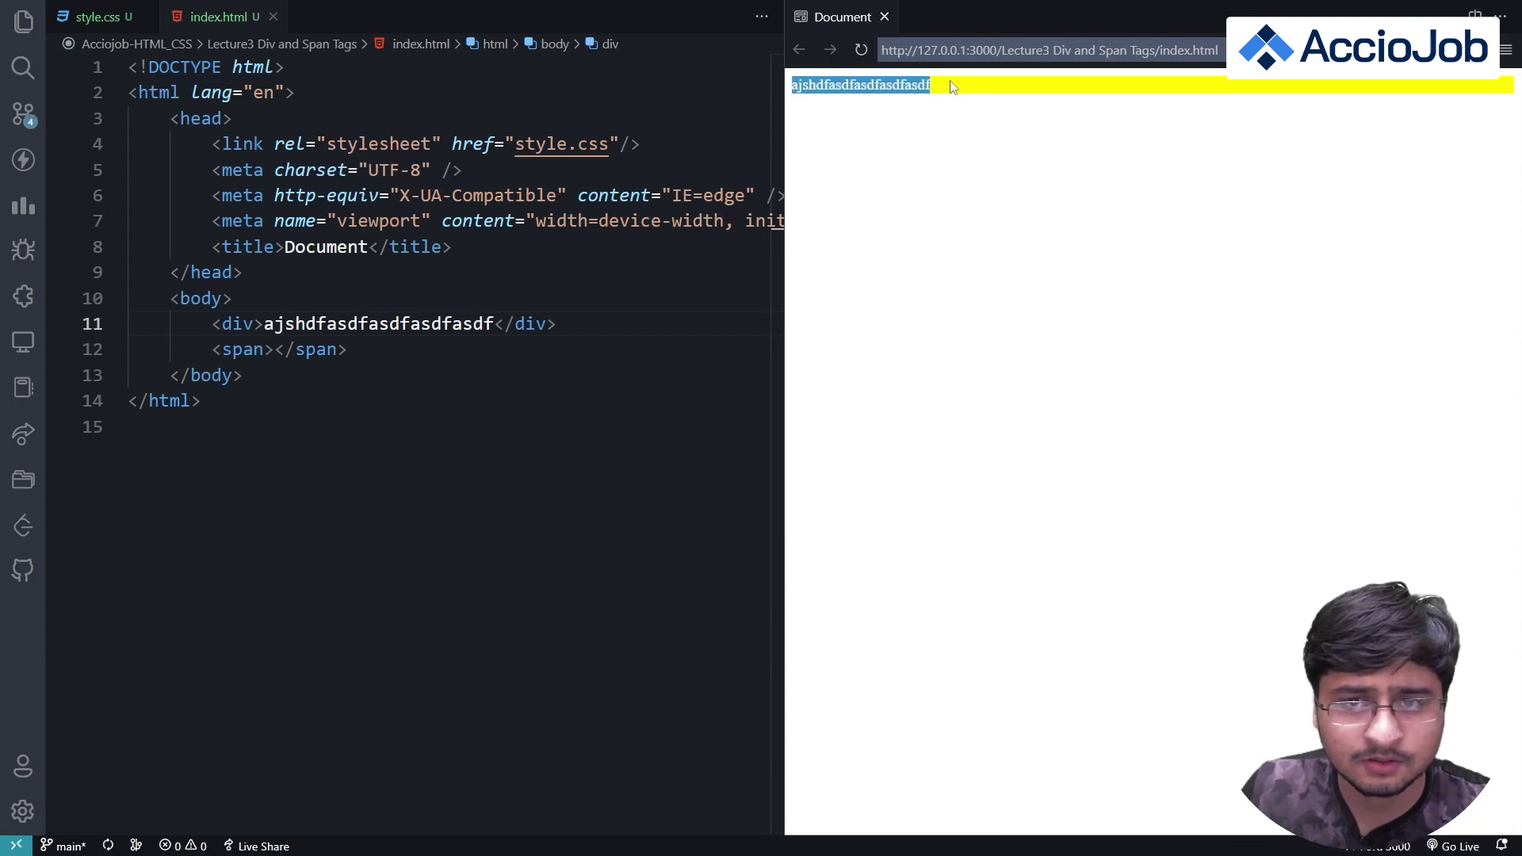
{"action": "left_click", "coordinate": [1067, 90]}
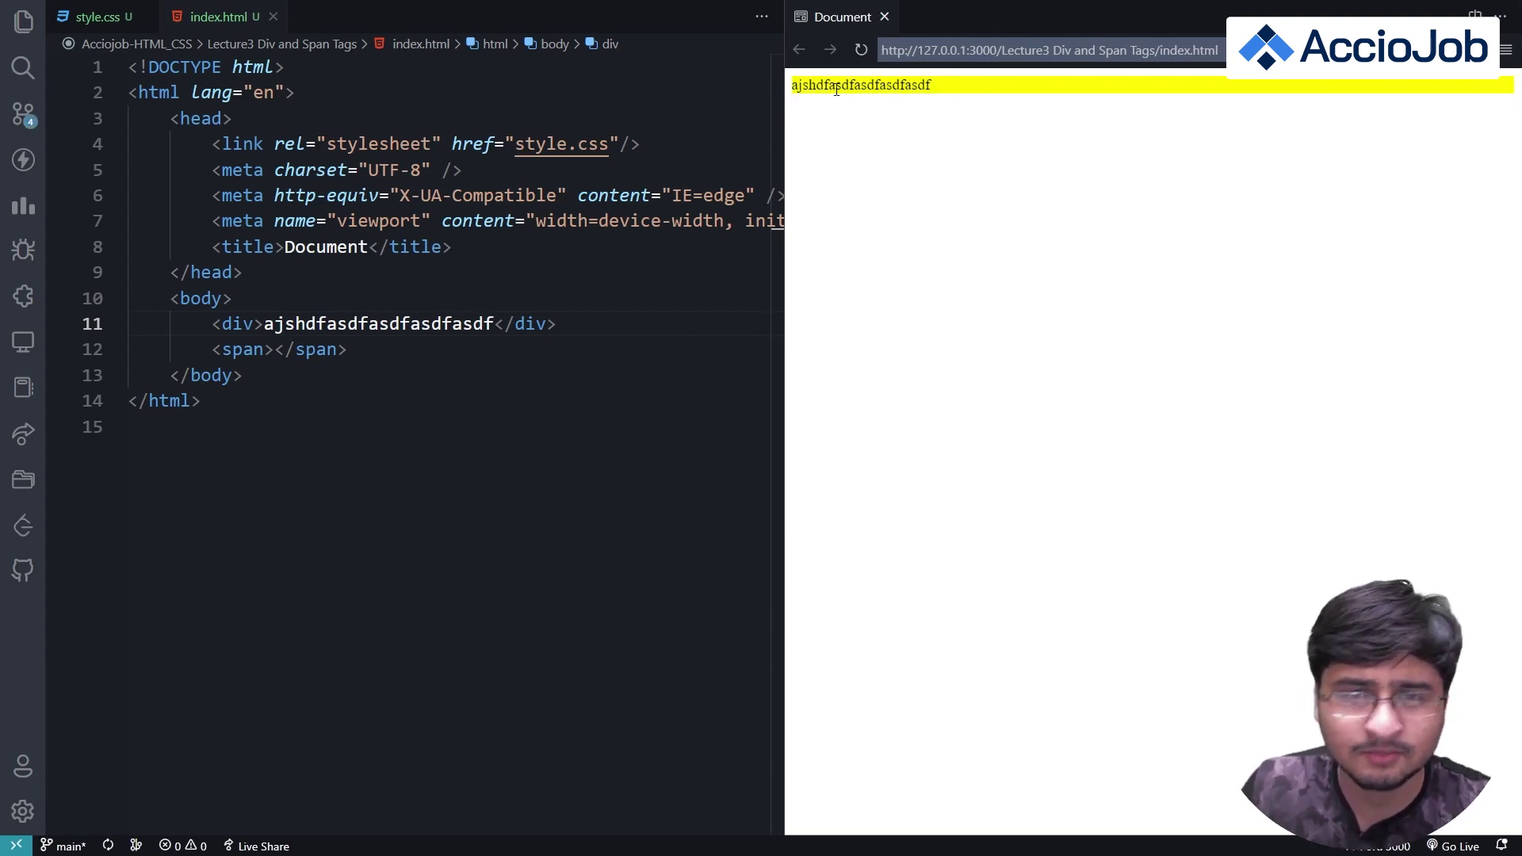
{"action": "double_click", "coordinate": [920, 90]}
{"action": "left_click", "coordinate": [834, 104]}
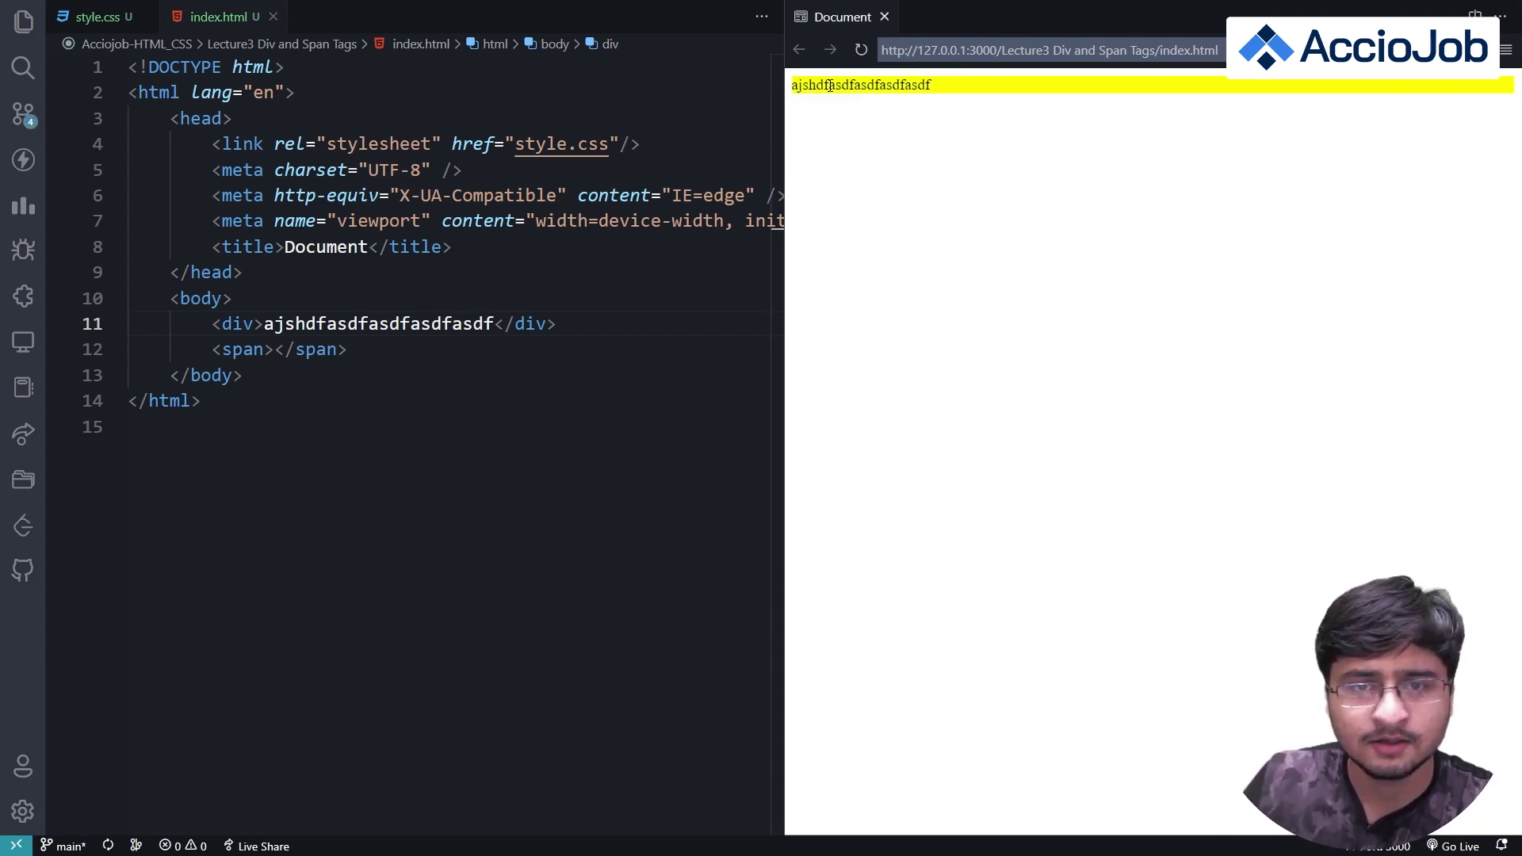
{"action": "double_click", "coordinate": [832, 104]}
{"action": "left_click", "coordinate": [943, 84]}
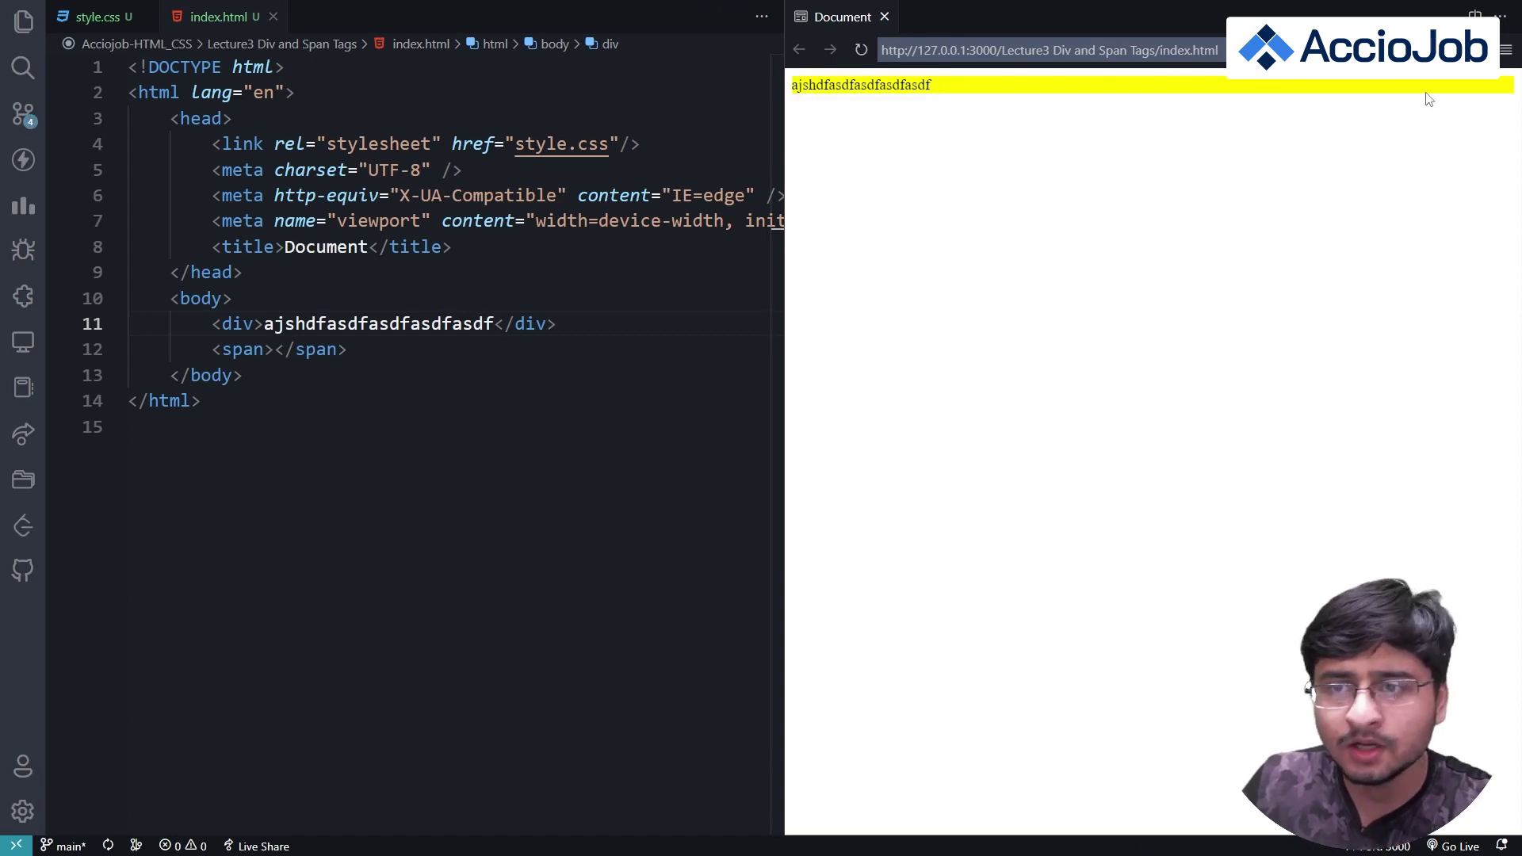
Step: Fill the span with a lorem10 Lorem ipsum sentence
{"action": "left_click", "coordinate": [275, 348]}
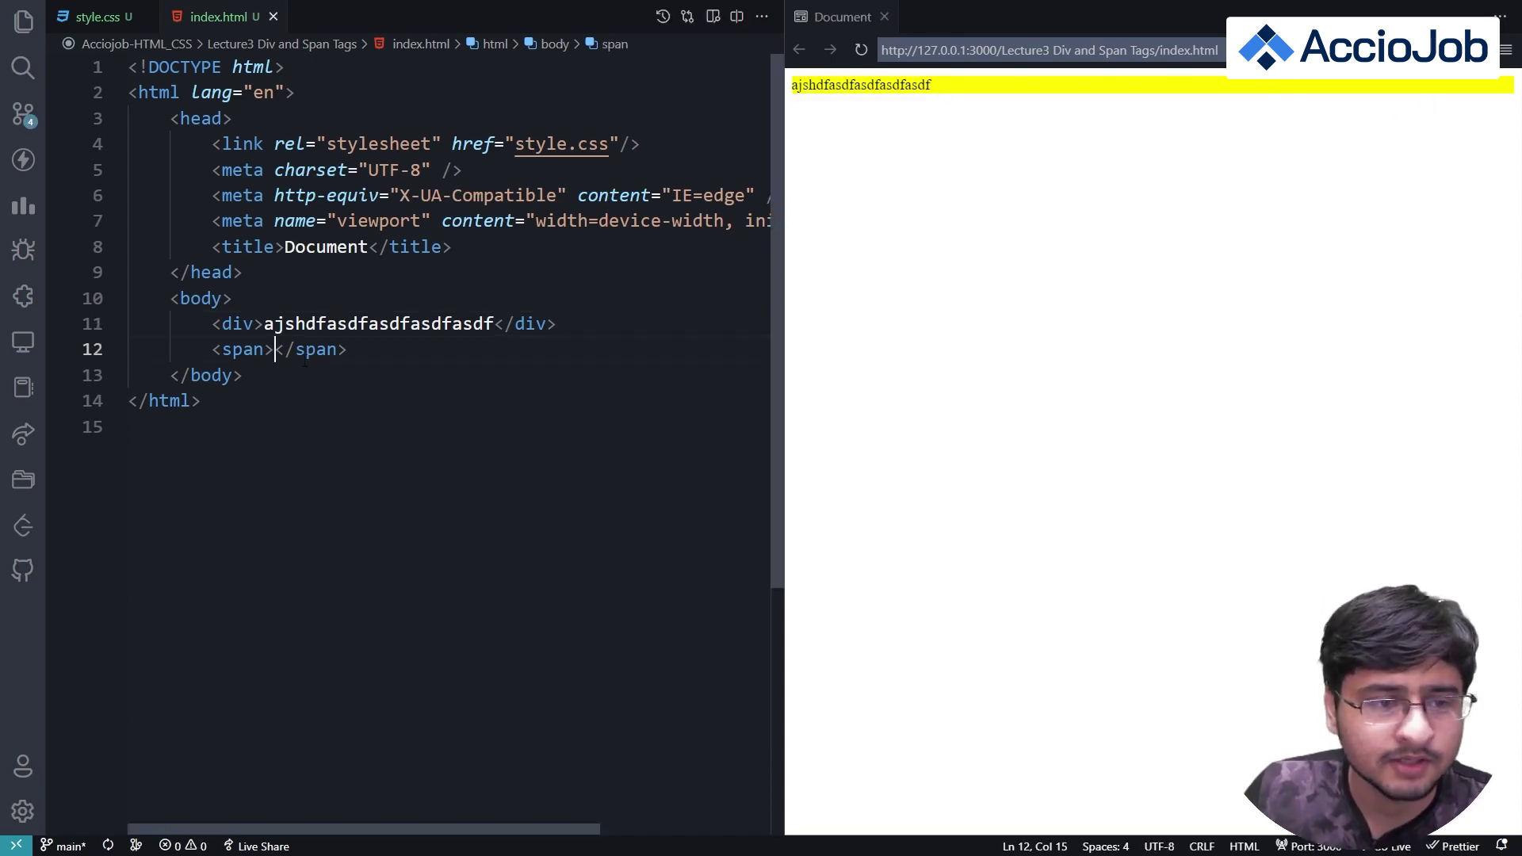
{"action": "type", "text": "le"}
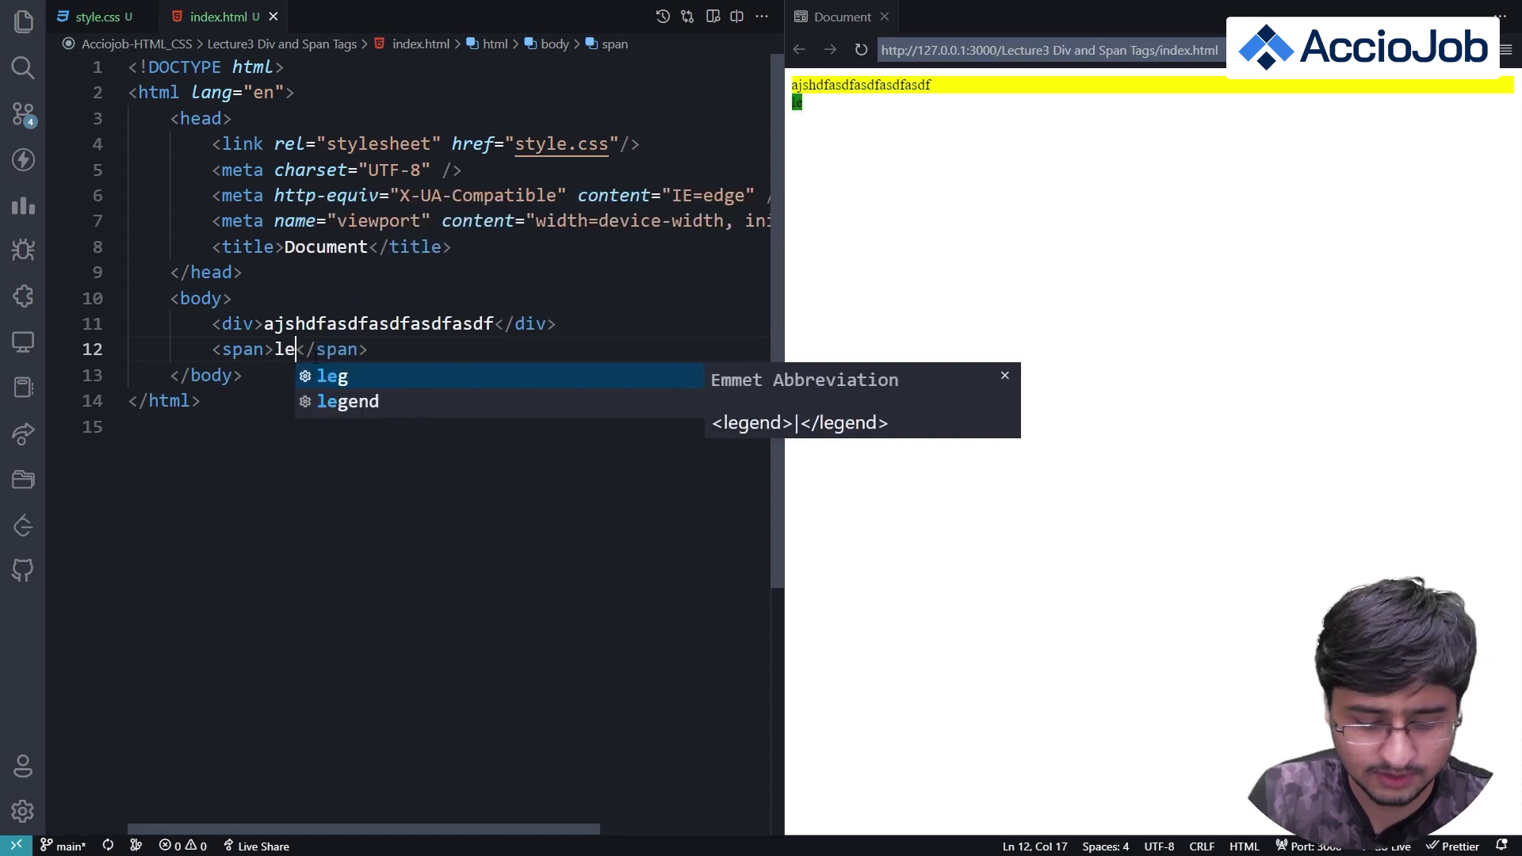
{"action": "type", "text": "rm10"}
{"action": "key", "text": "Return"}
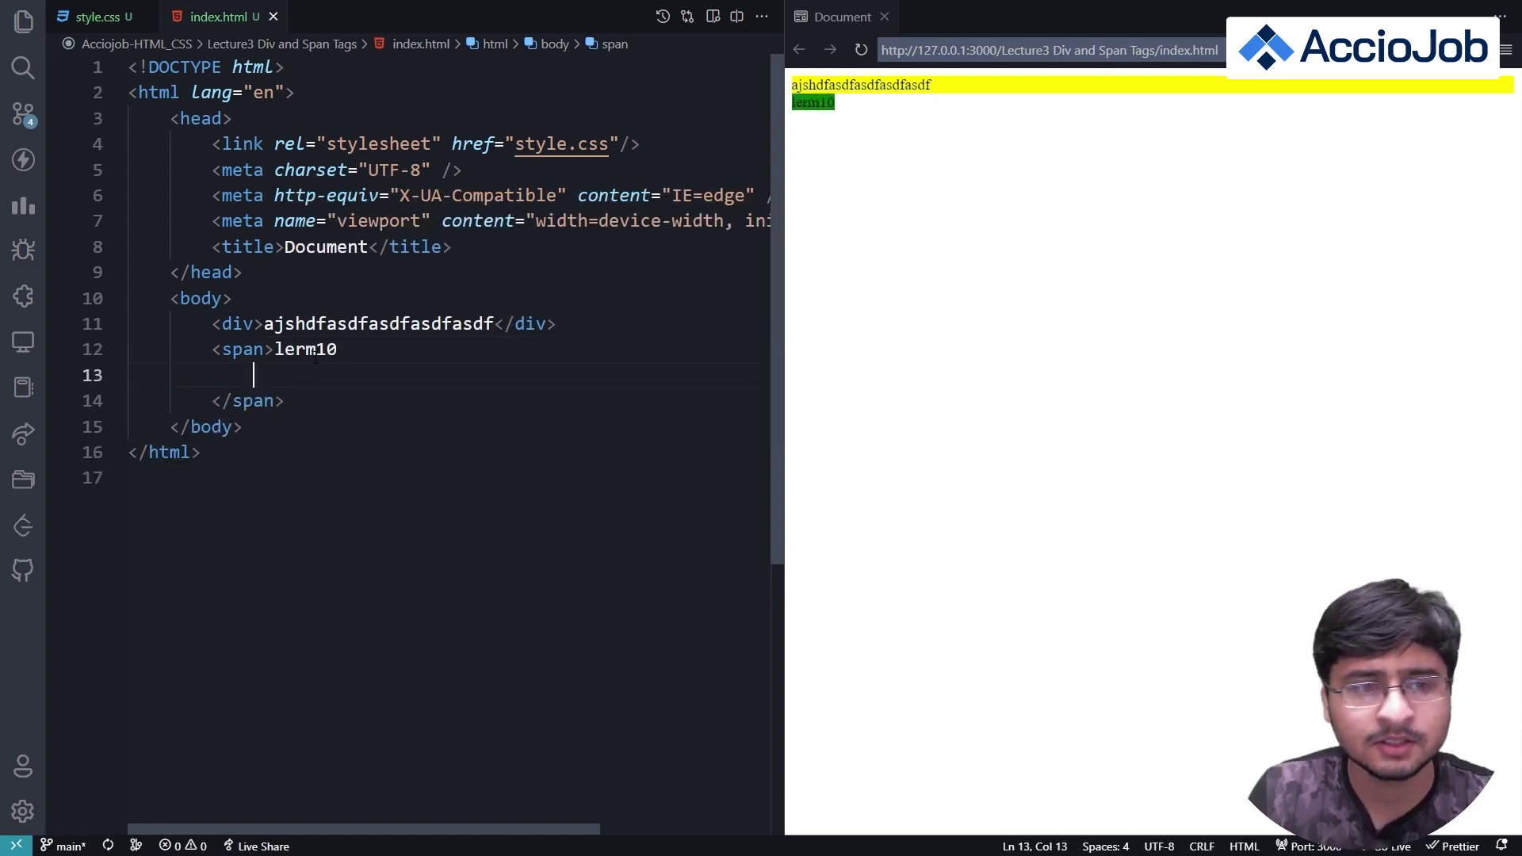
{"action": "key", "text": "Up"}
{"action": "key", "text": "BackSpace"}
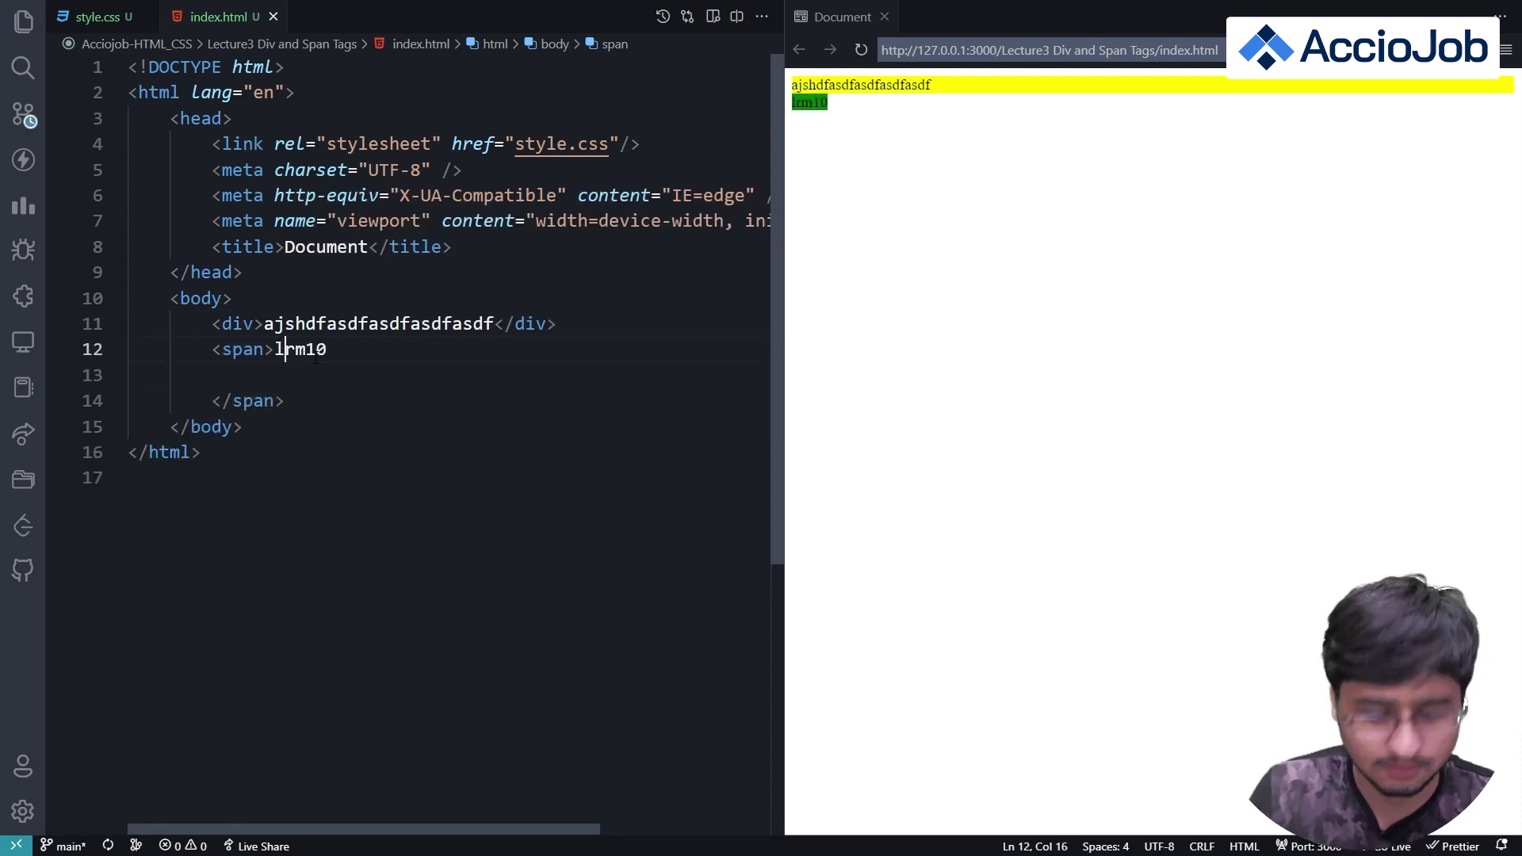
{"action": "type", "text": "ore"}
{"action": "key", "text": "Right"}
{"action": "key", "text": "Right"}
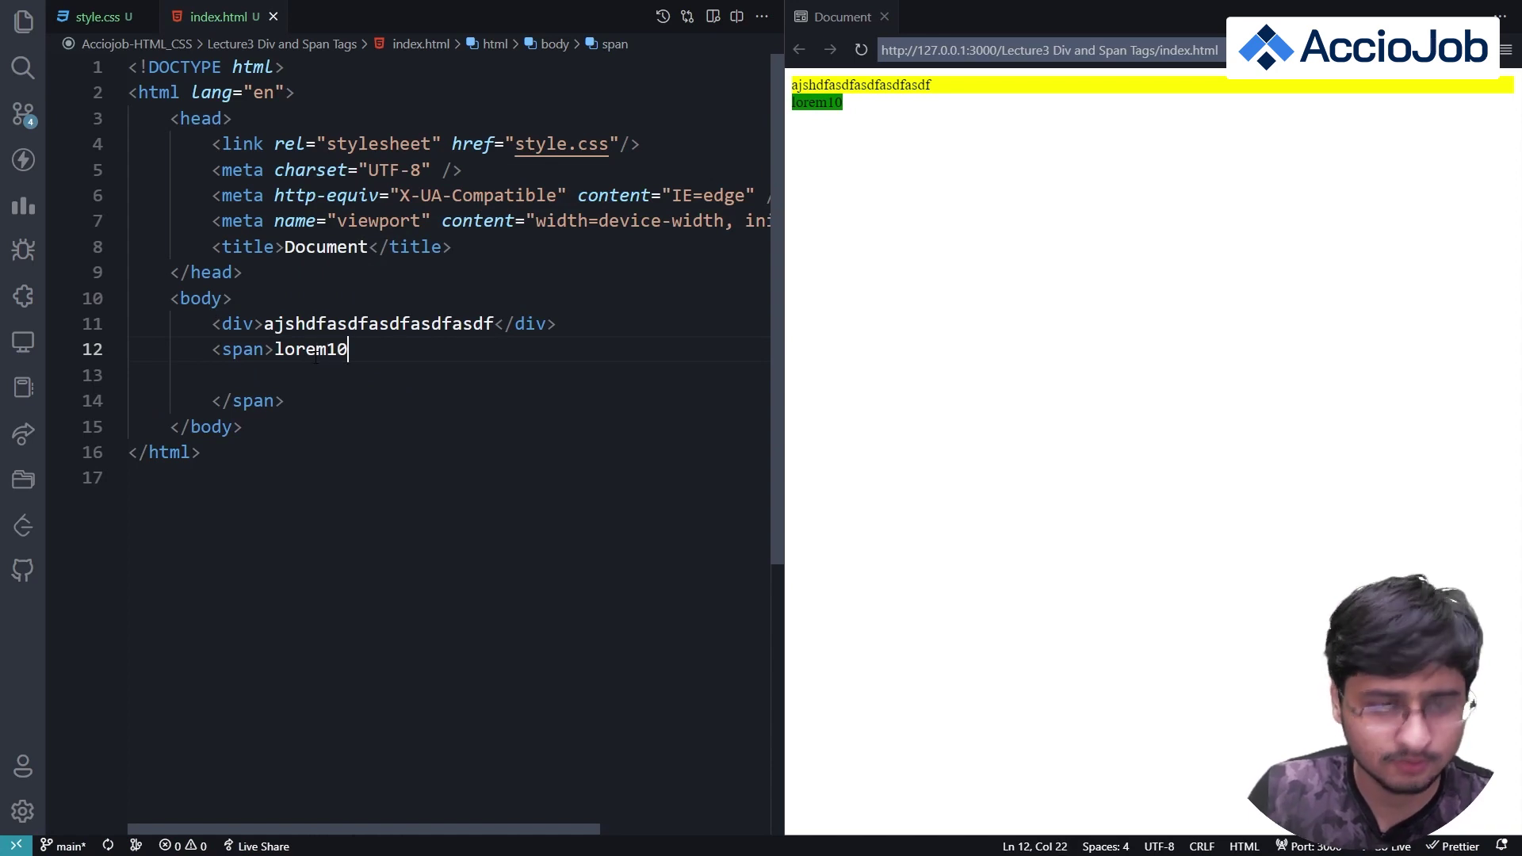
{"action": "key", "text": "Tab"}
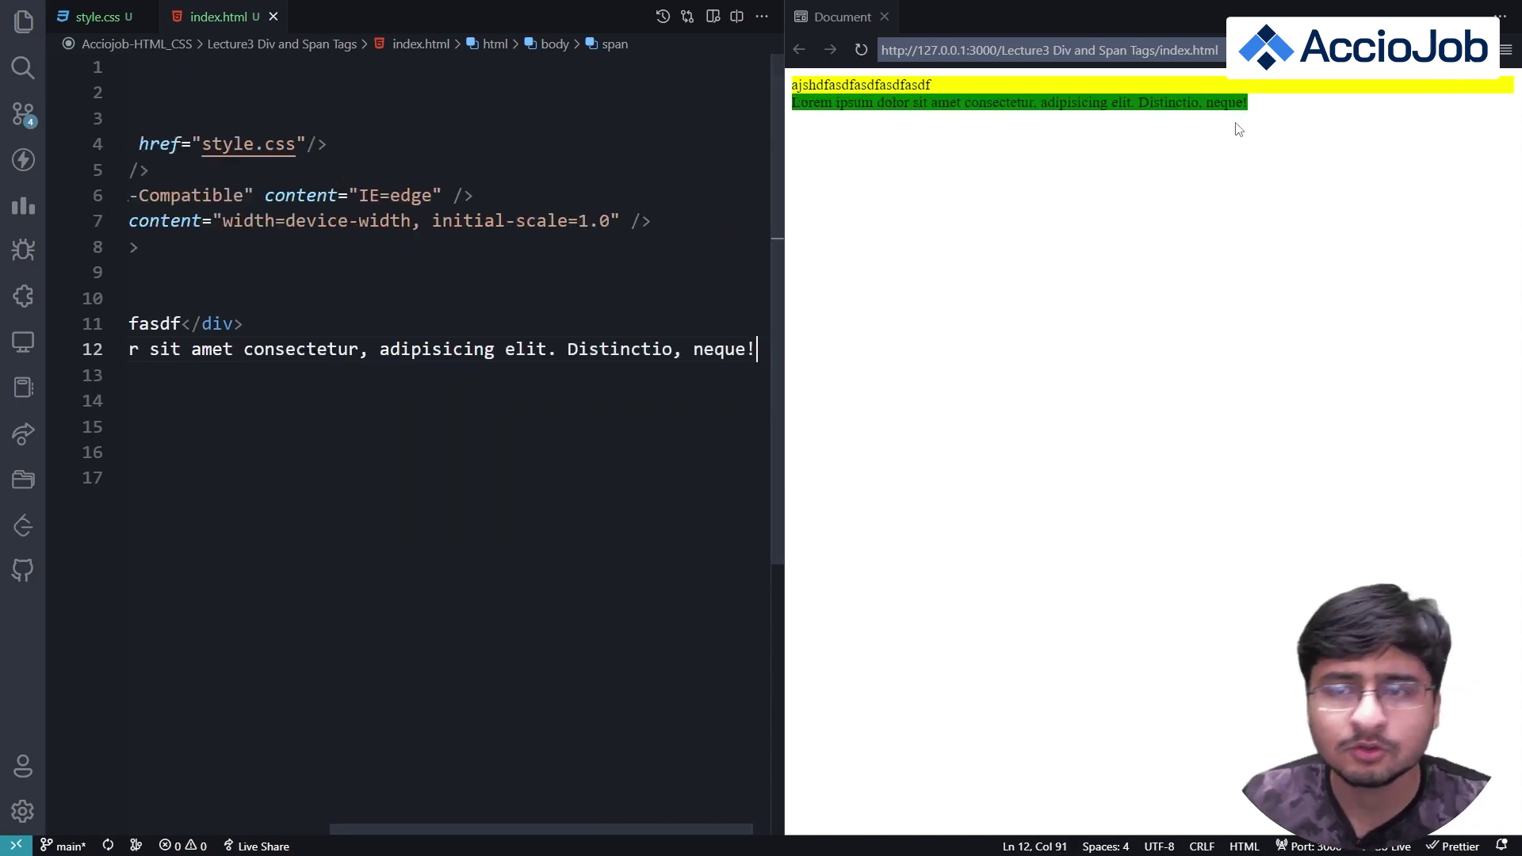
Step: Select preview text to compare the green span's width with the yellow div
{"action": "mouse_move", "coordinate": [1244, 102]}
{"action": "left_mouse_down"}
{"action": "mouse_move", "coordinate": [792, 104]}
{"action": "mouse_move", "coordinate": [1364, 118]}
{"action": "left_mouse_up"}
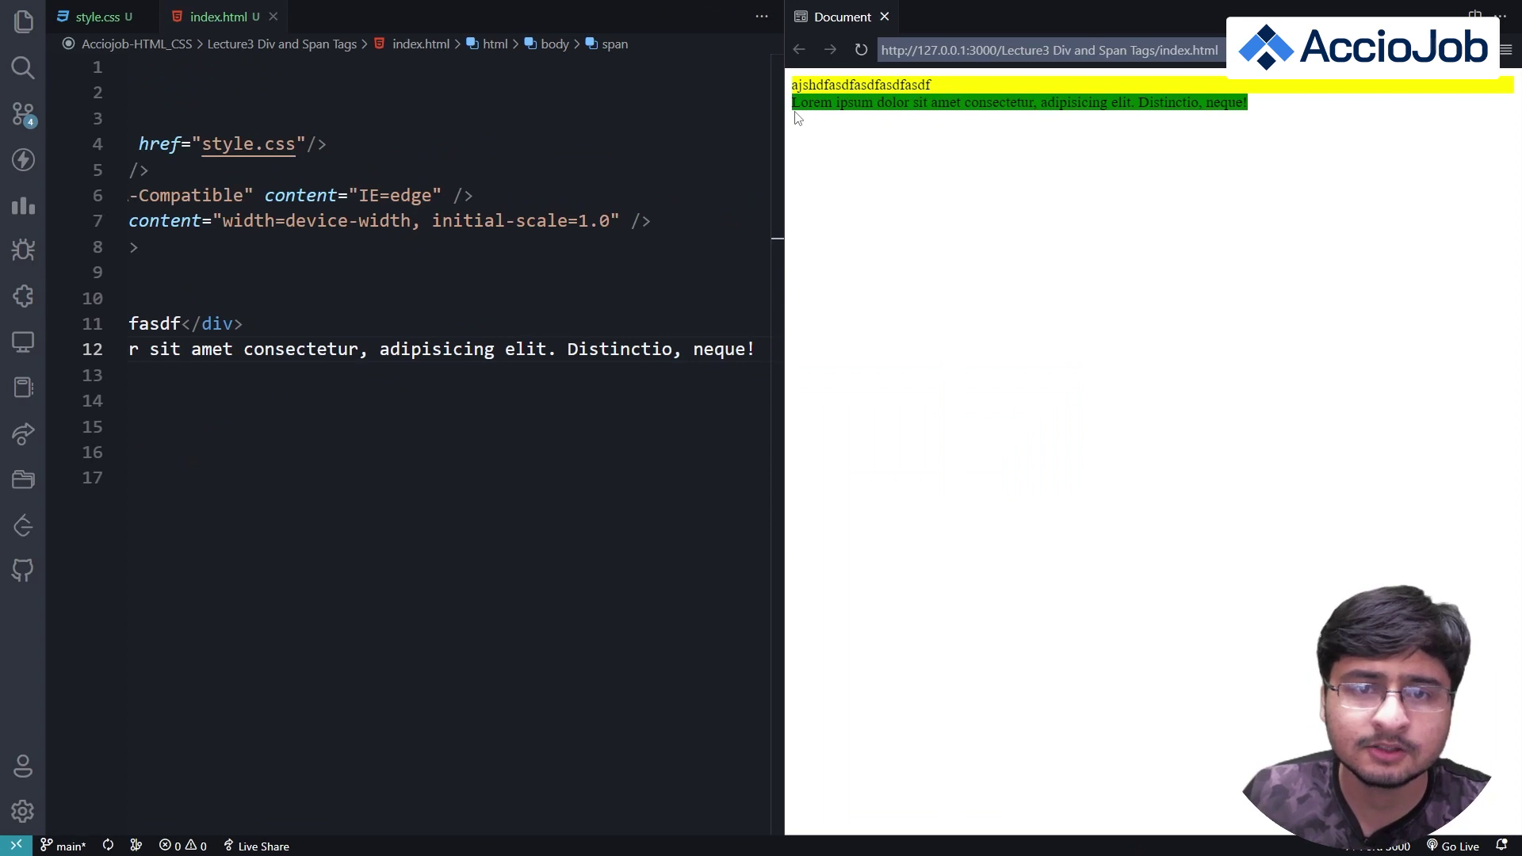
{"action": "left_click", "coordinate": [1345, 118]}
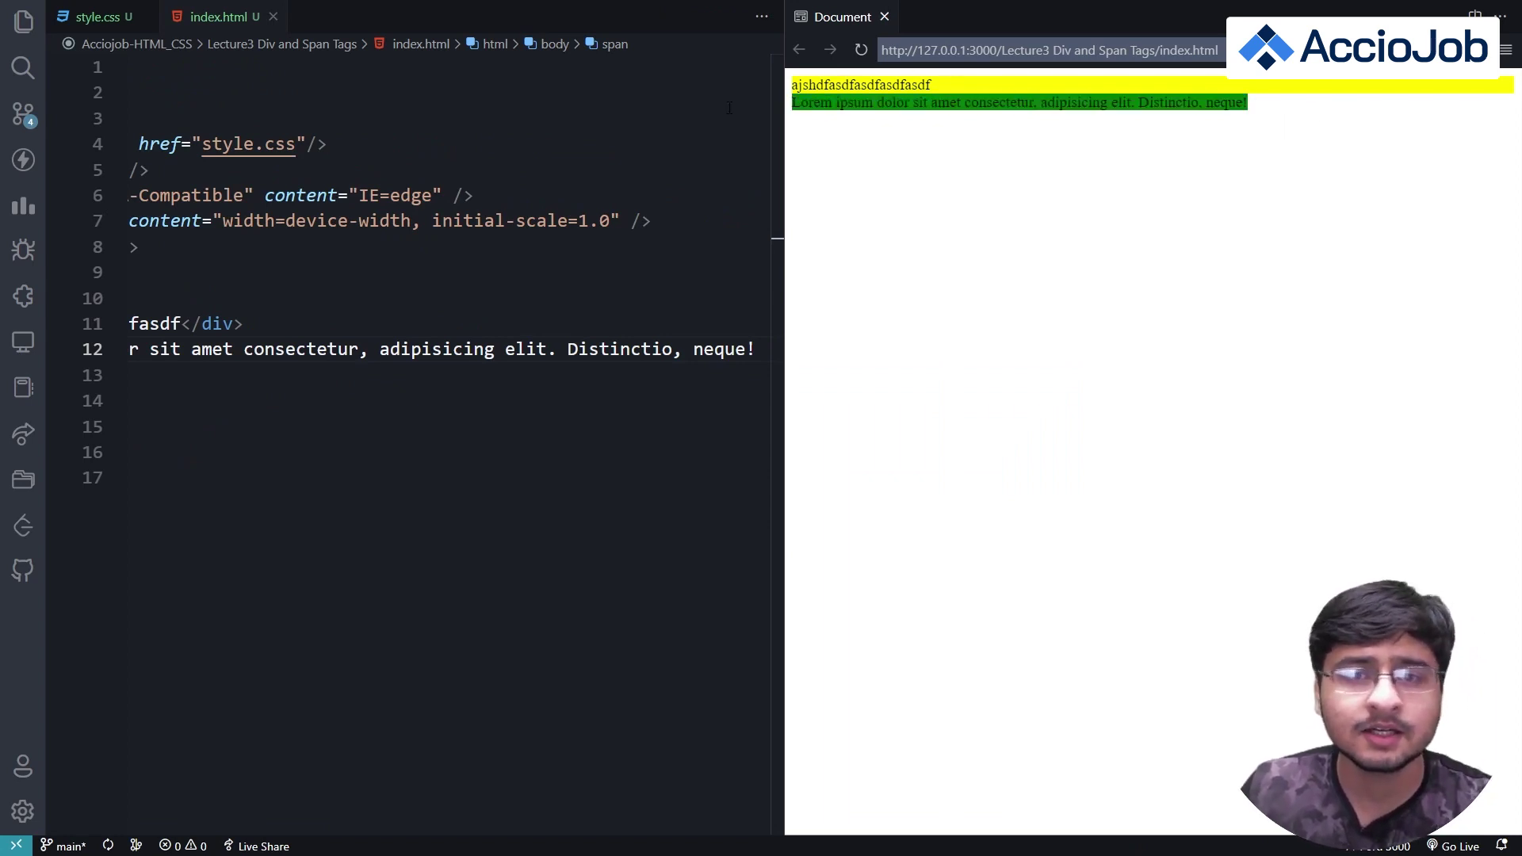
{"action": "left_click_drag", "start_coordinate": [792, 86], "coordinate": [1449, 104]}
{"action": "left_click", "coordinate": [1450, 105]}
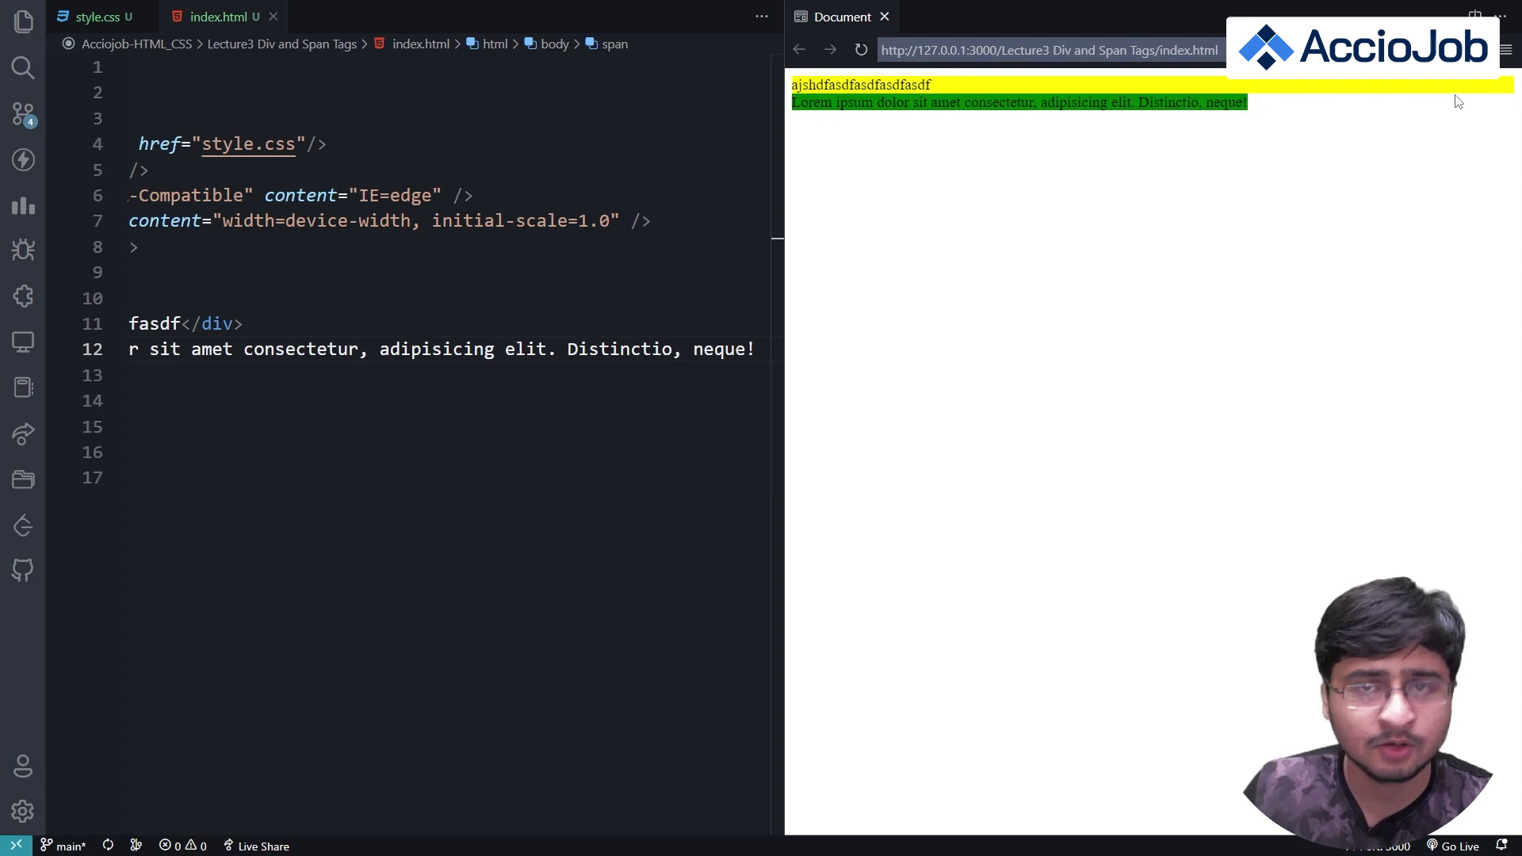
{"action": "left_click_drag", "start_coordinate": [793, 103], "coordinate": [1295, 106]}
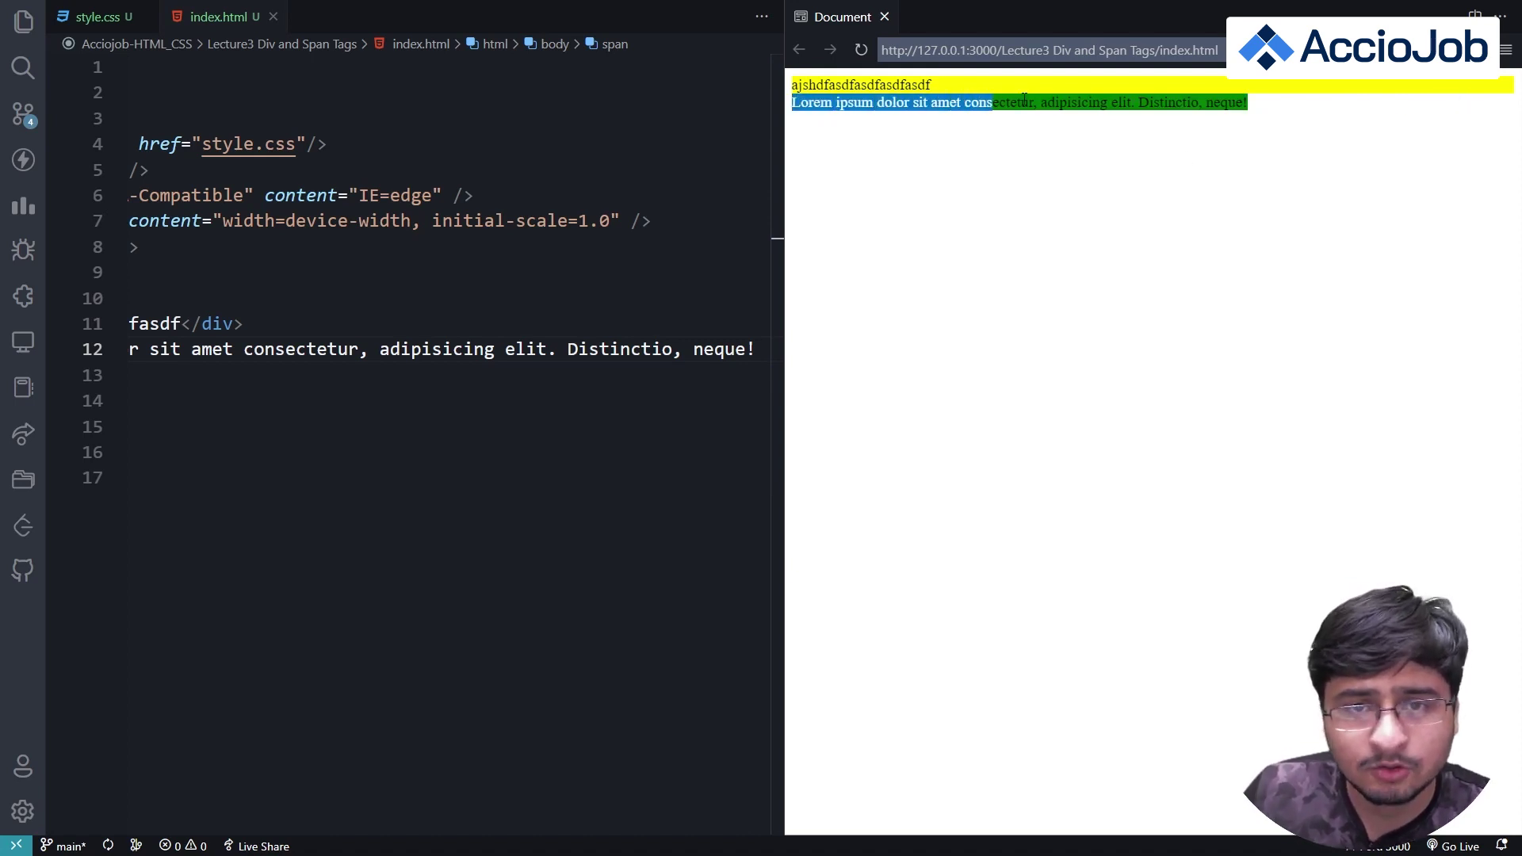
{"action": "left_click", "coordinate": [637, 369]}
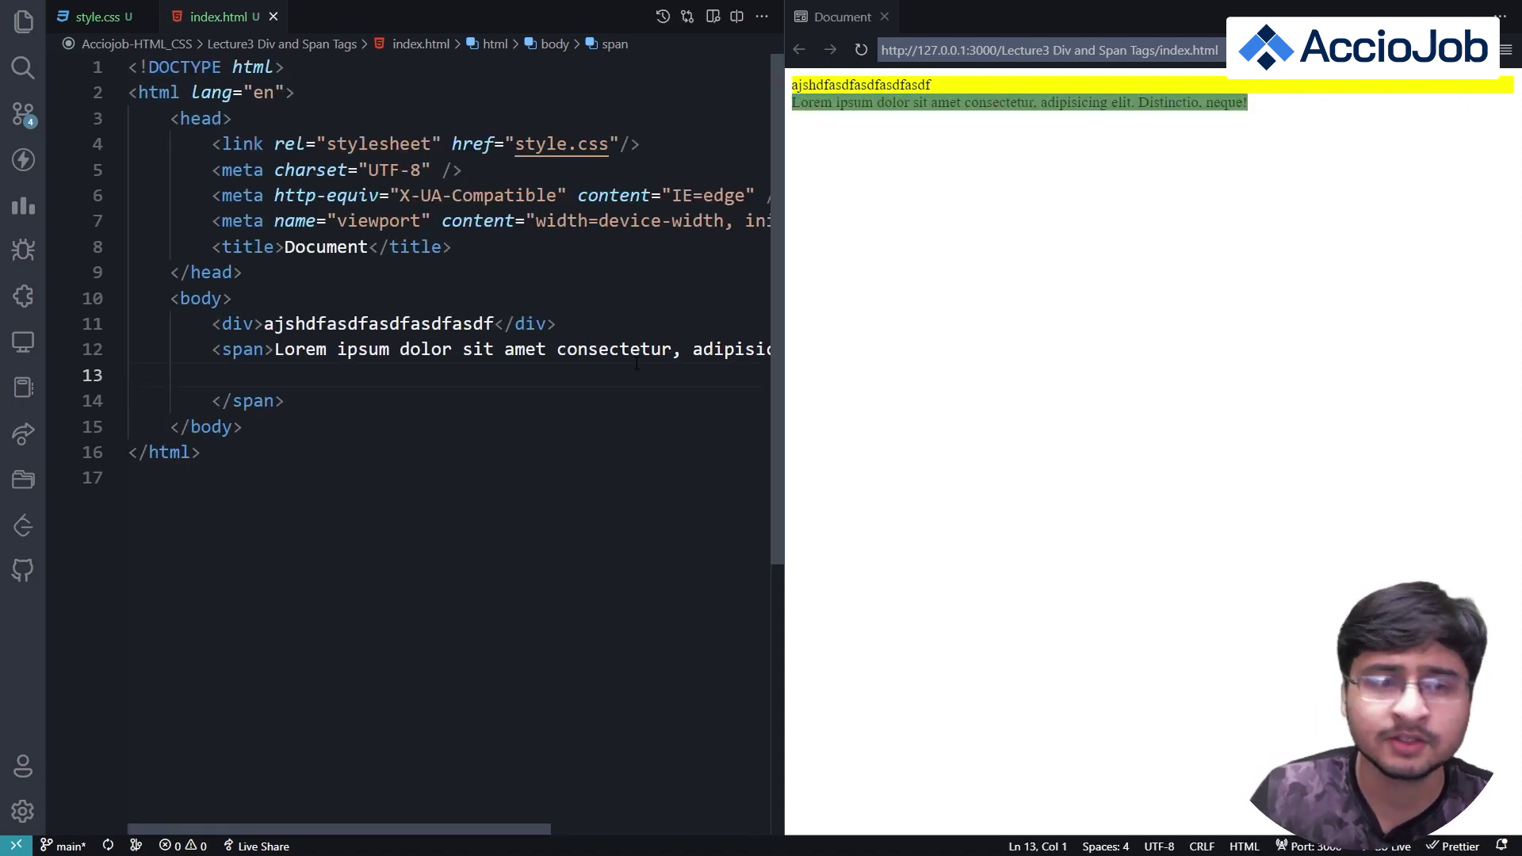
Step: Format the file on save and join the Lorem ipsum text onto the span line
{"action": "key", "text": "ctrl+s"}
{"action": "key", "text": "shift+Up"}
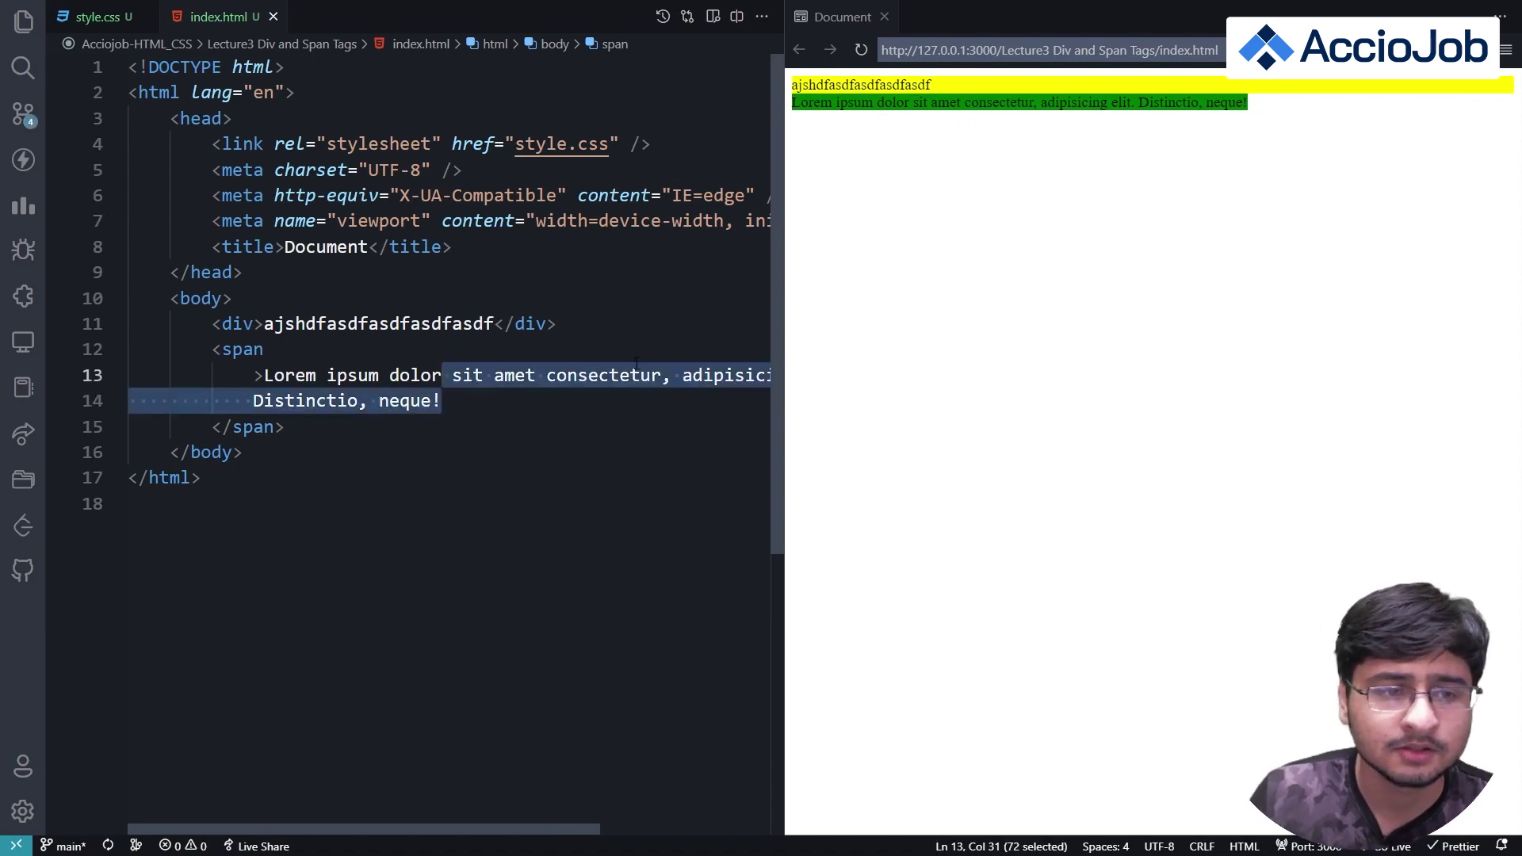
{"action": "key", "text": "Up"}
{"action": "key", "text": "Down"}
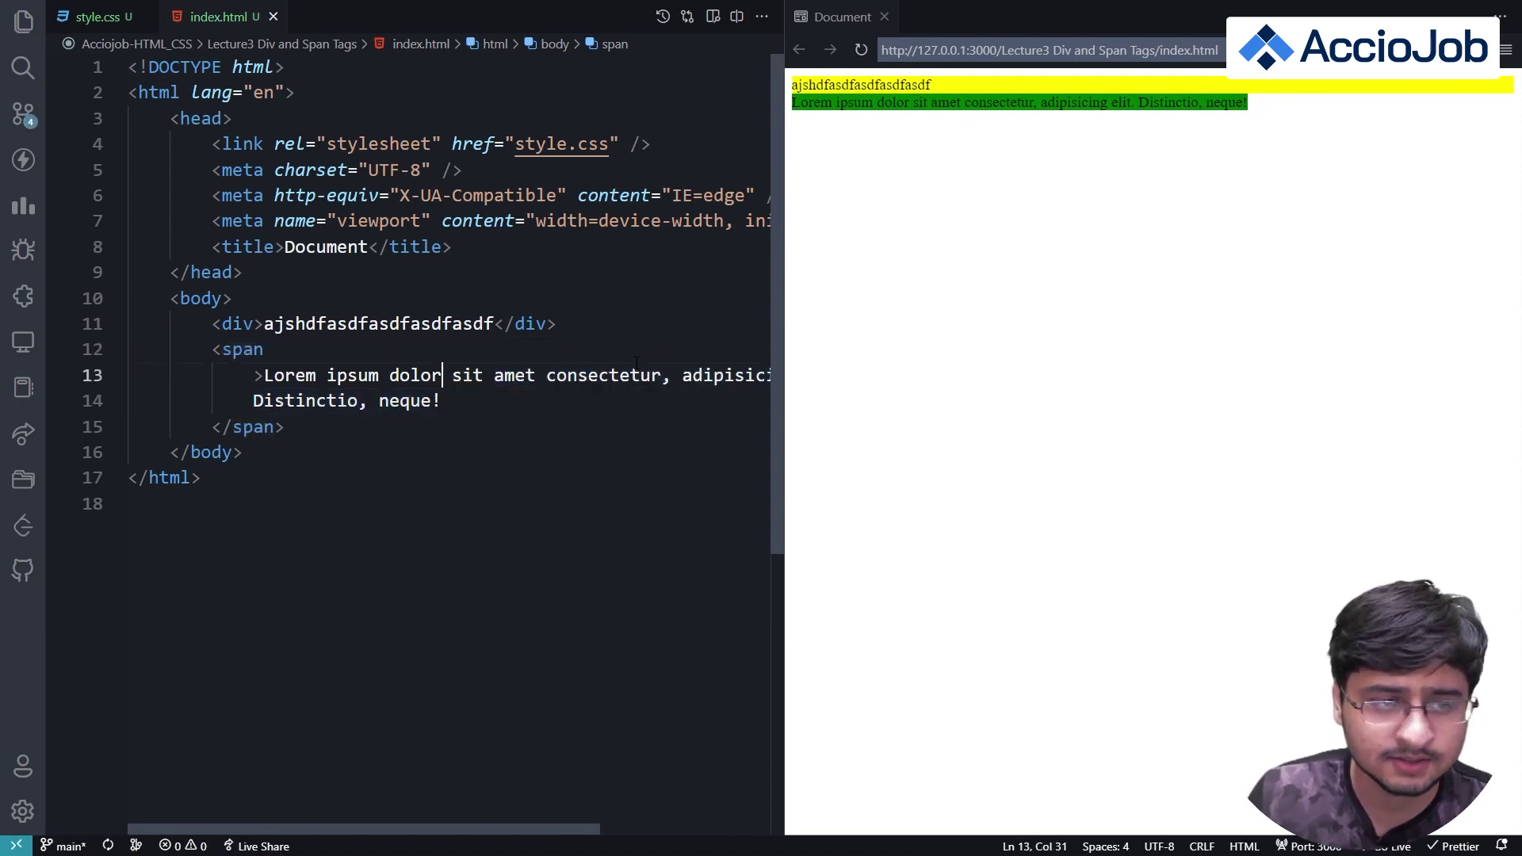
{"action": "key", "text": "Home"}
{"action": "key", "text": "BackSpace"}
{"action": "key", "text": "BackSpace"}
{"action": "key", "text": "BackSpace"}
{"action": "key", "text": "BackSpace"}
{"action": "key", "text": "BackSpace"}
{"action": "key", "text": "BackSpace"}
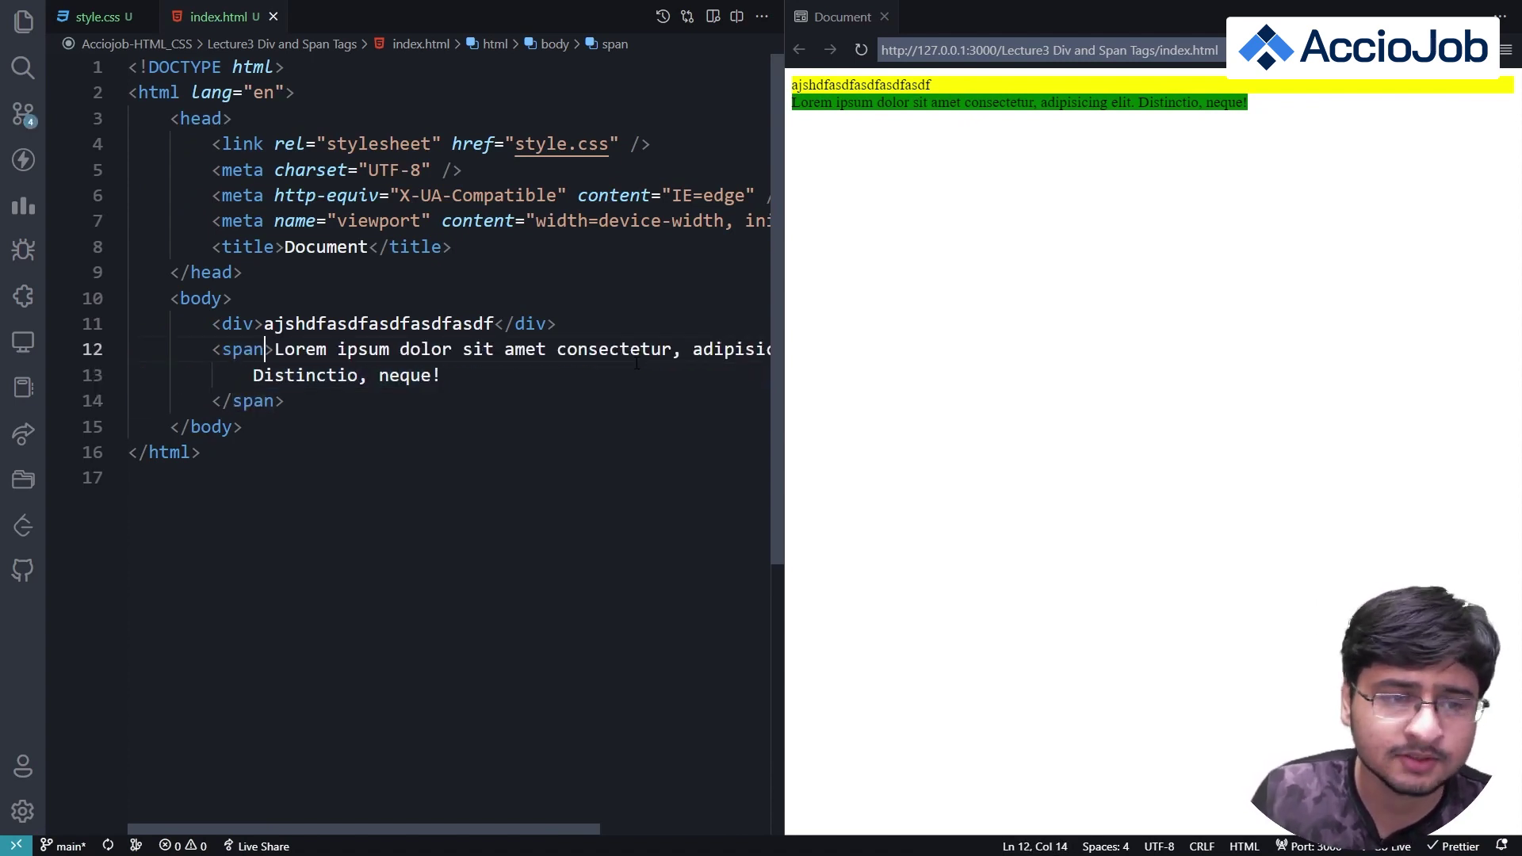
{"action": "key", "text": "Down"}
{"action": "key", "text": "Down"}
Step: Delete the div and span lines and expand lorem10 into a plain sentence
{"action": "key", "text": "End"}
{"action": "key", "text": "shift+Up"}
{"action": "key", "text": "shift+Up"}
{"action": "key", "text": "shift+Up"}
{"action": "key", "text": "shift+Home"}
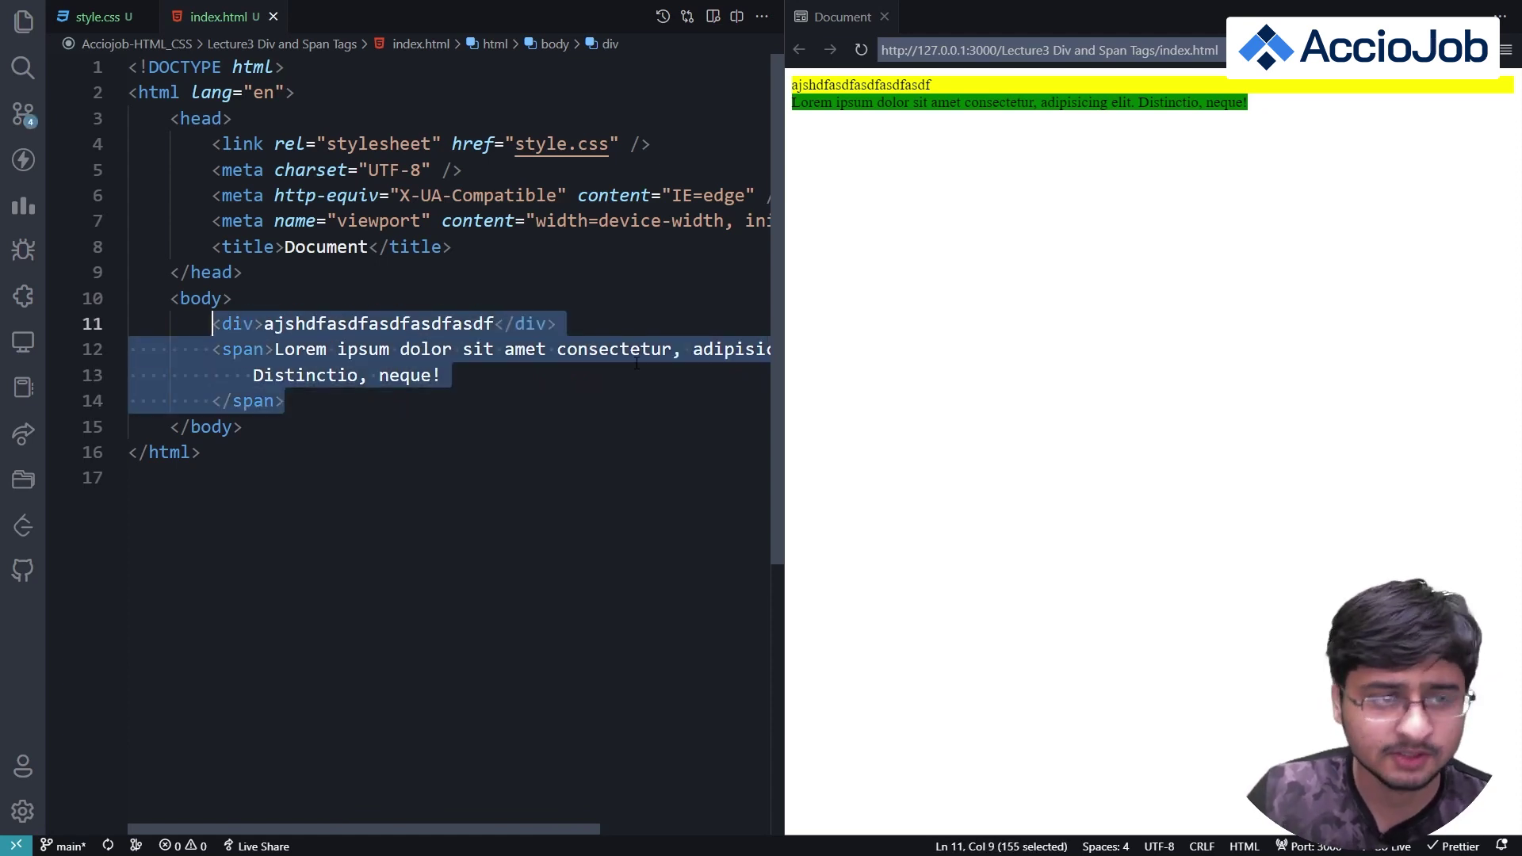
{"action": "key", "text": "BackSpace"}
{"action": "type", "text": "lrem"}
{"action": "key", "text": "BackSpace"}
{"action": "key", "text": "BackSpace"}
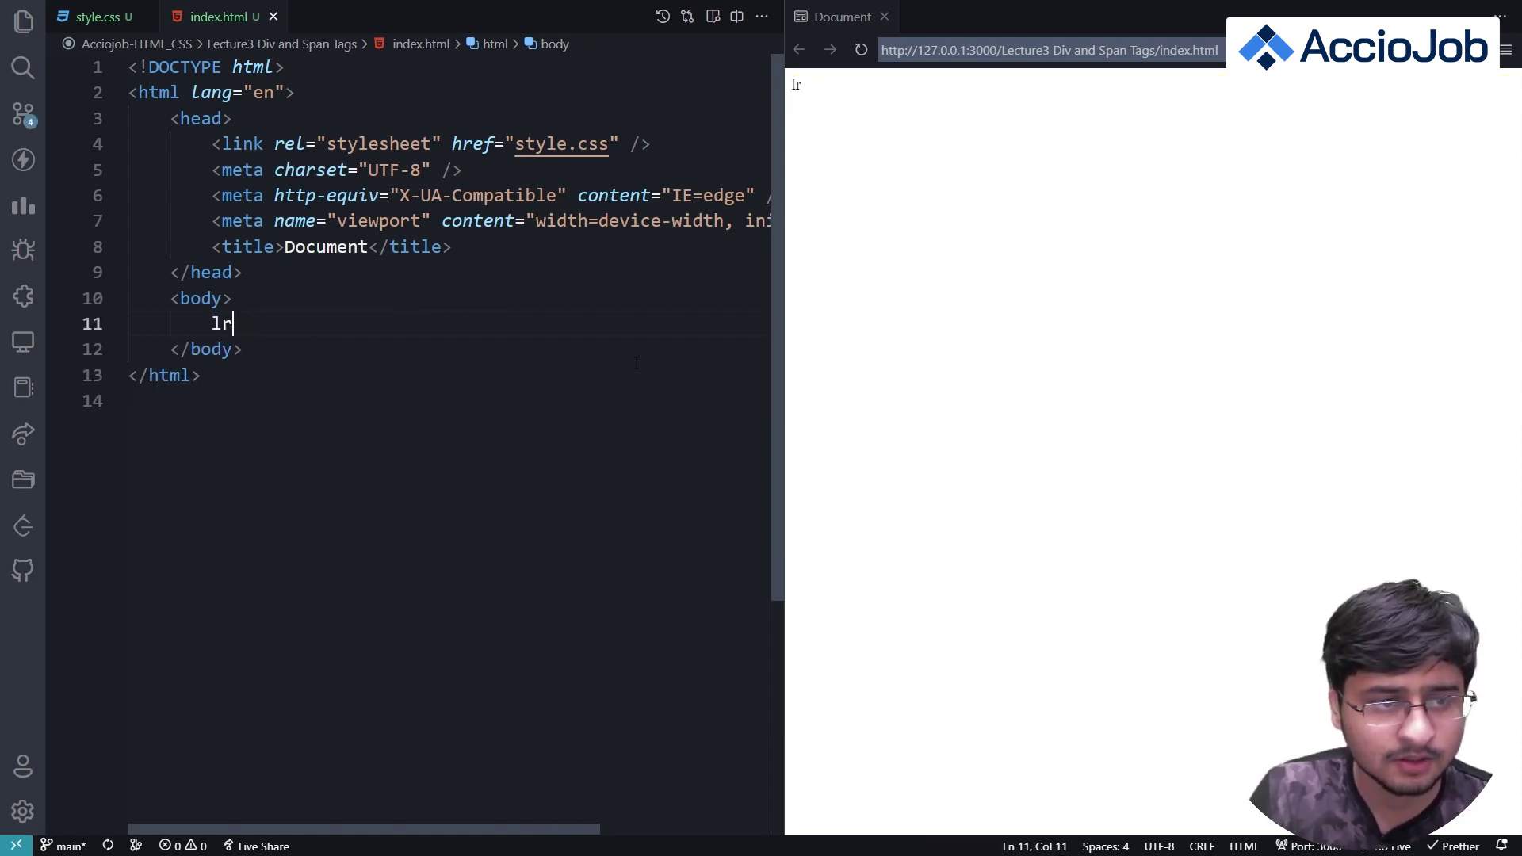
{"action": "key", "text": "BackSpace"}
{"action": "type", "text": "lorem10"}
{"action": "key", "text": "Tab"}
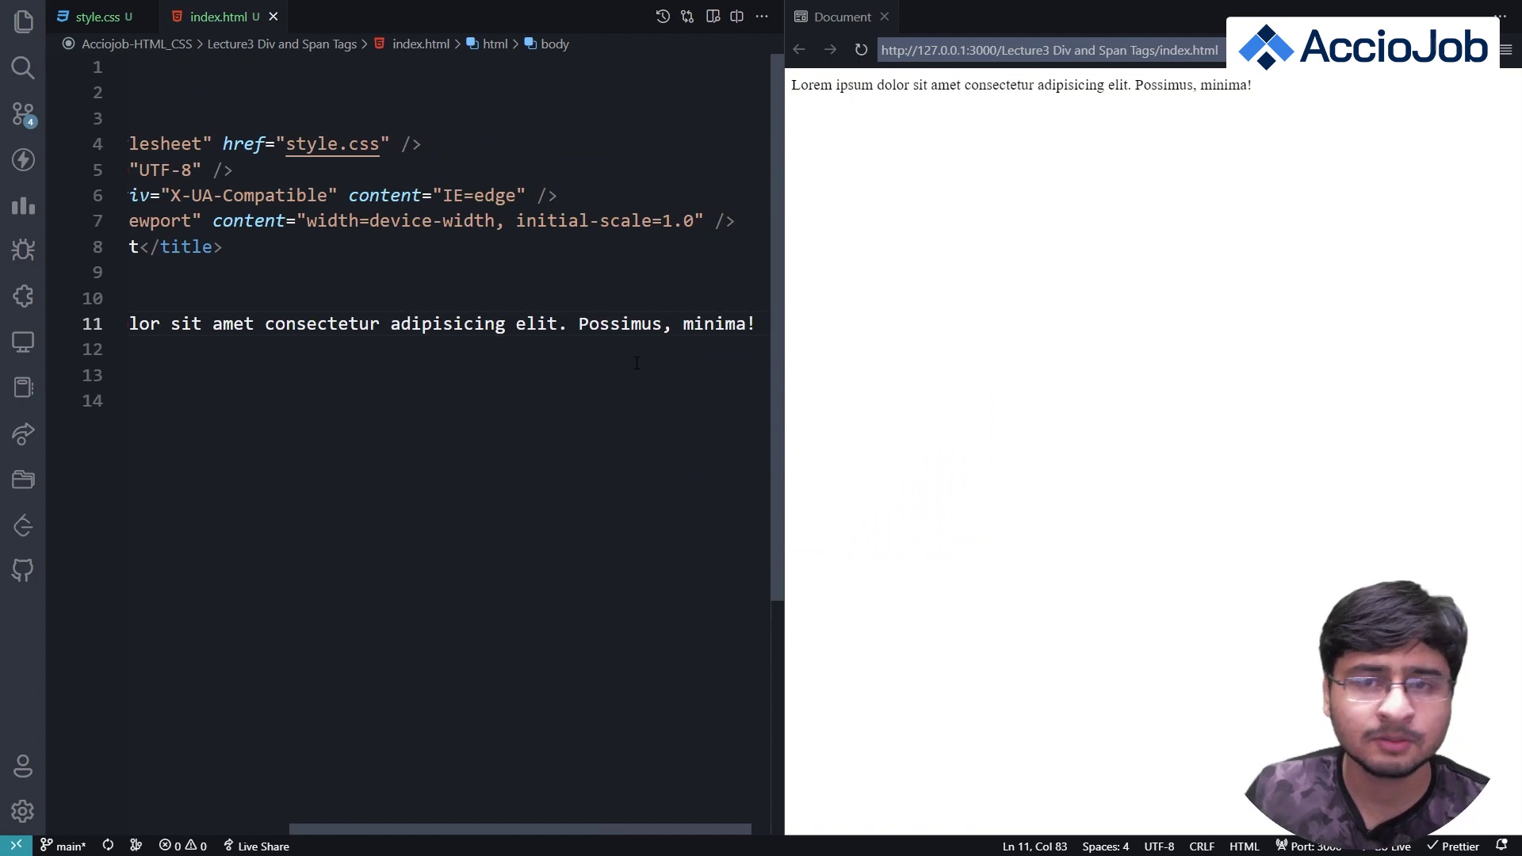
{"action": "key", "text": "BackSpace"}
{"action": "key", "text": "BackSpace"}
{"action": "key", "text": "BackSpace"}
{"action": "key", "text": "Return"}
Step: Select the sentence and 'dolor' in the preview, then place the caret before dolor
{"action": "left_click_drag", "start_coordinate": [1292, 92], "coordinate": [807, 65]}
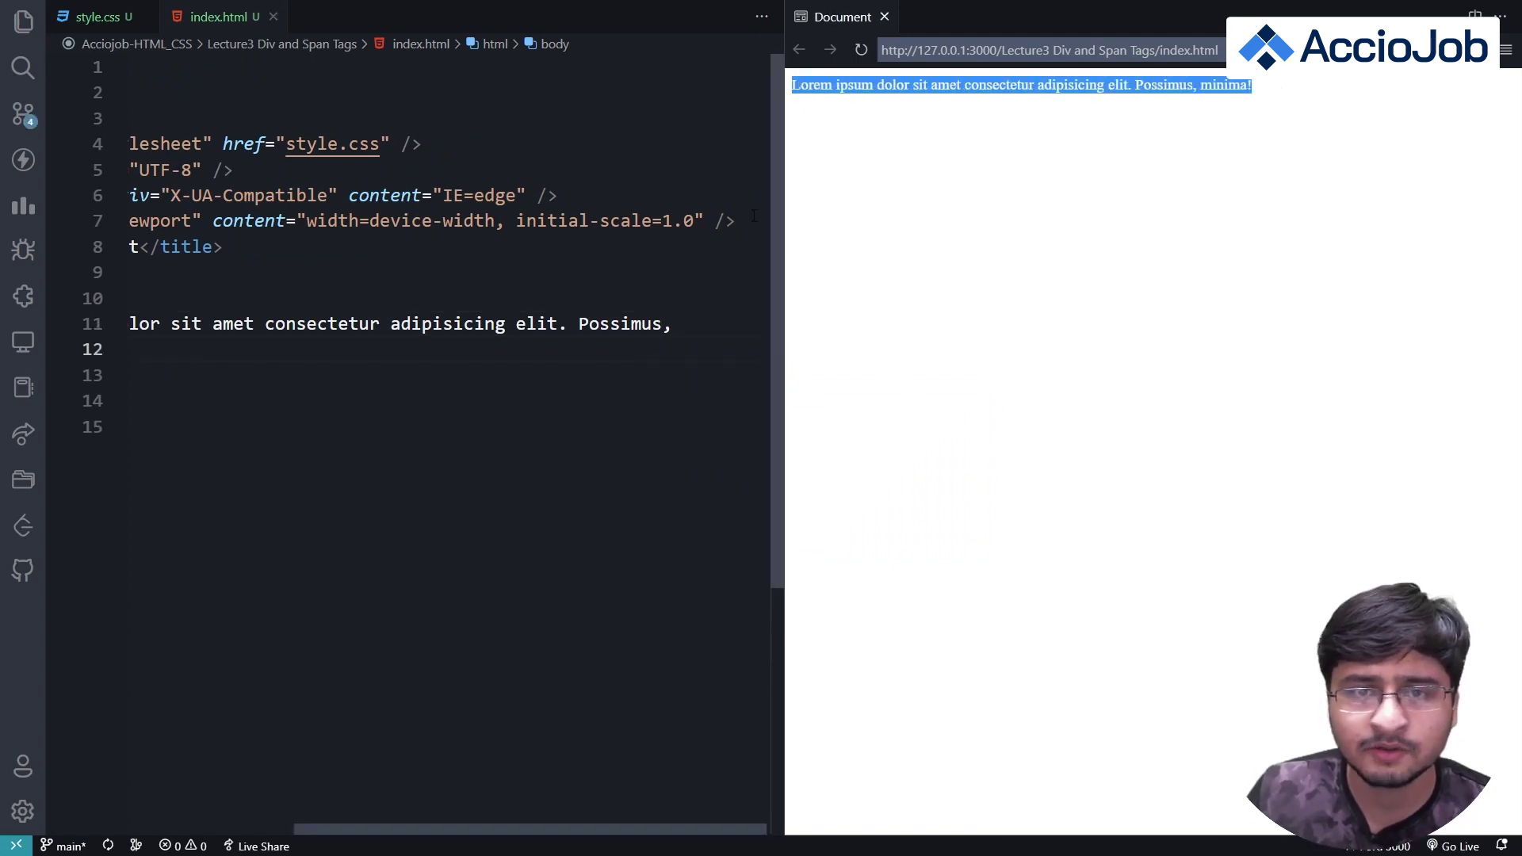
{"action": "left_click", "coordinate": [894, 87]}
{"action": "double_click", "coordinate": [894, 85]}
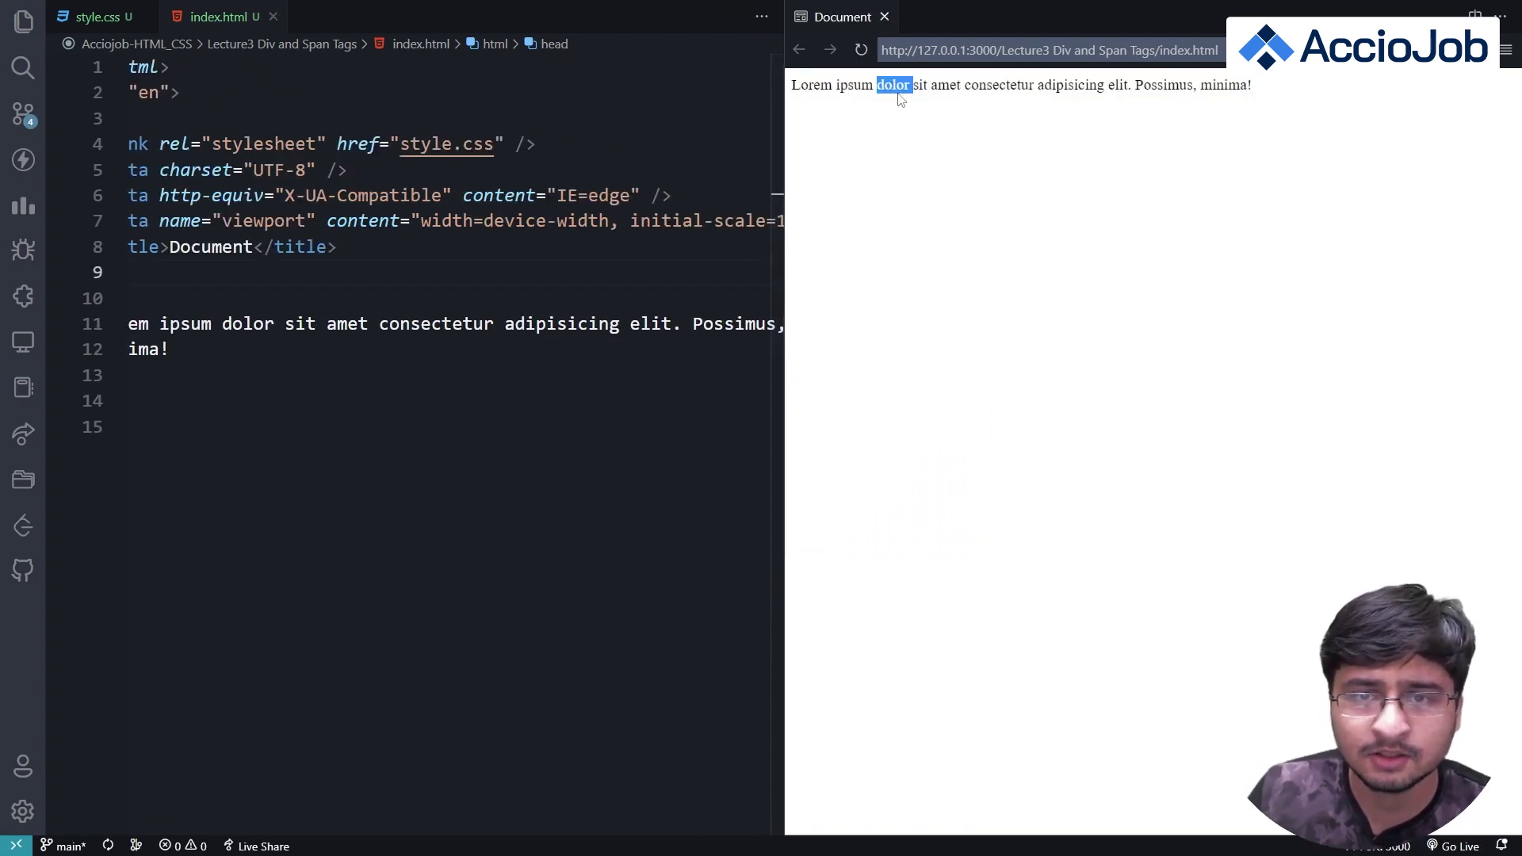
{"action": "left_click", "coordinate": [358, 476]}
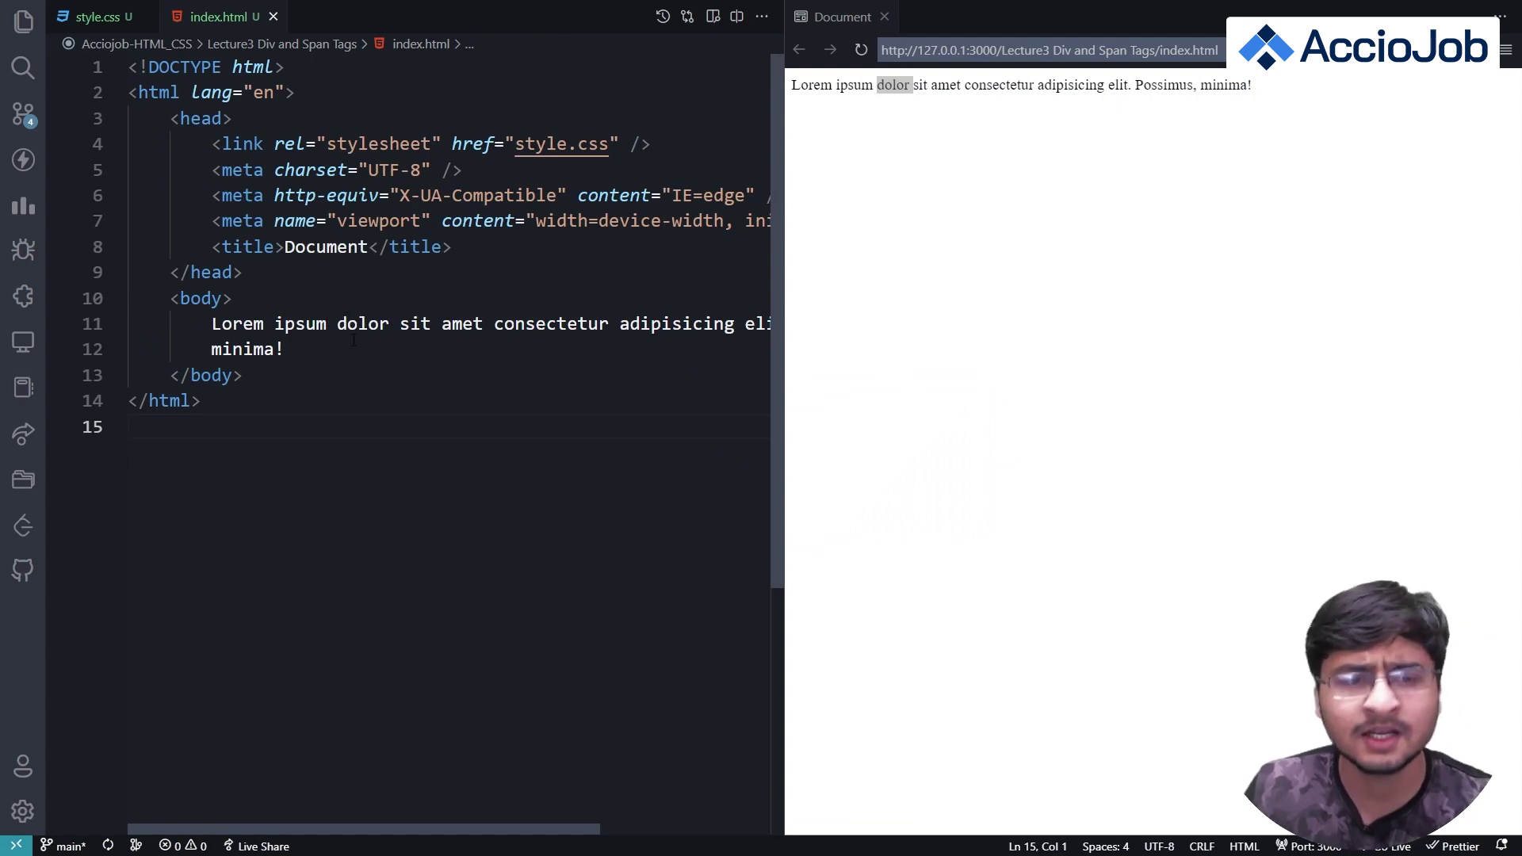
{"action": "left_click", "coordinate": [337, 323]}
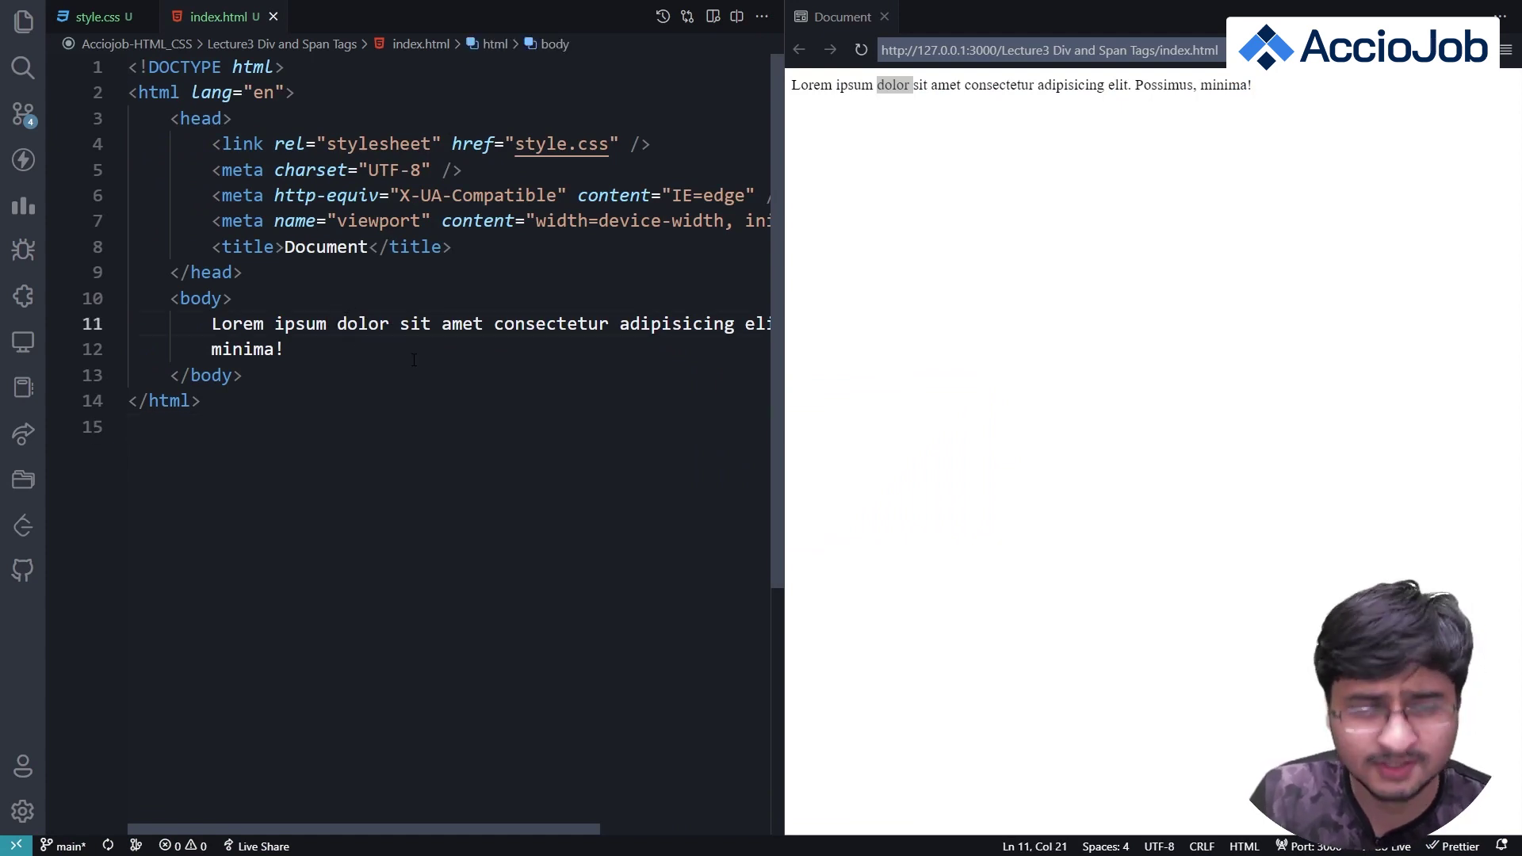
{"action": "type", "text": "div"}
Step: Wrap dolor in a div by moving the auto-inserted </div> after it
{"action": "key", "text": "Return"}
{"action": "key", "text": "shift+Right"}
{"action": "key", "text": "shift+Right"}
{"action": "key", "text": "shift+Right"}
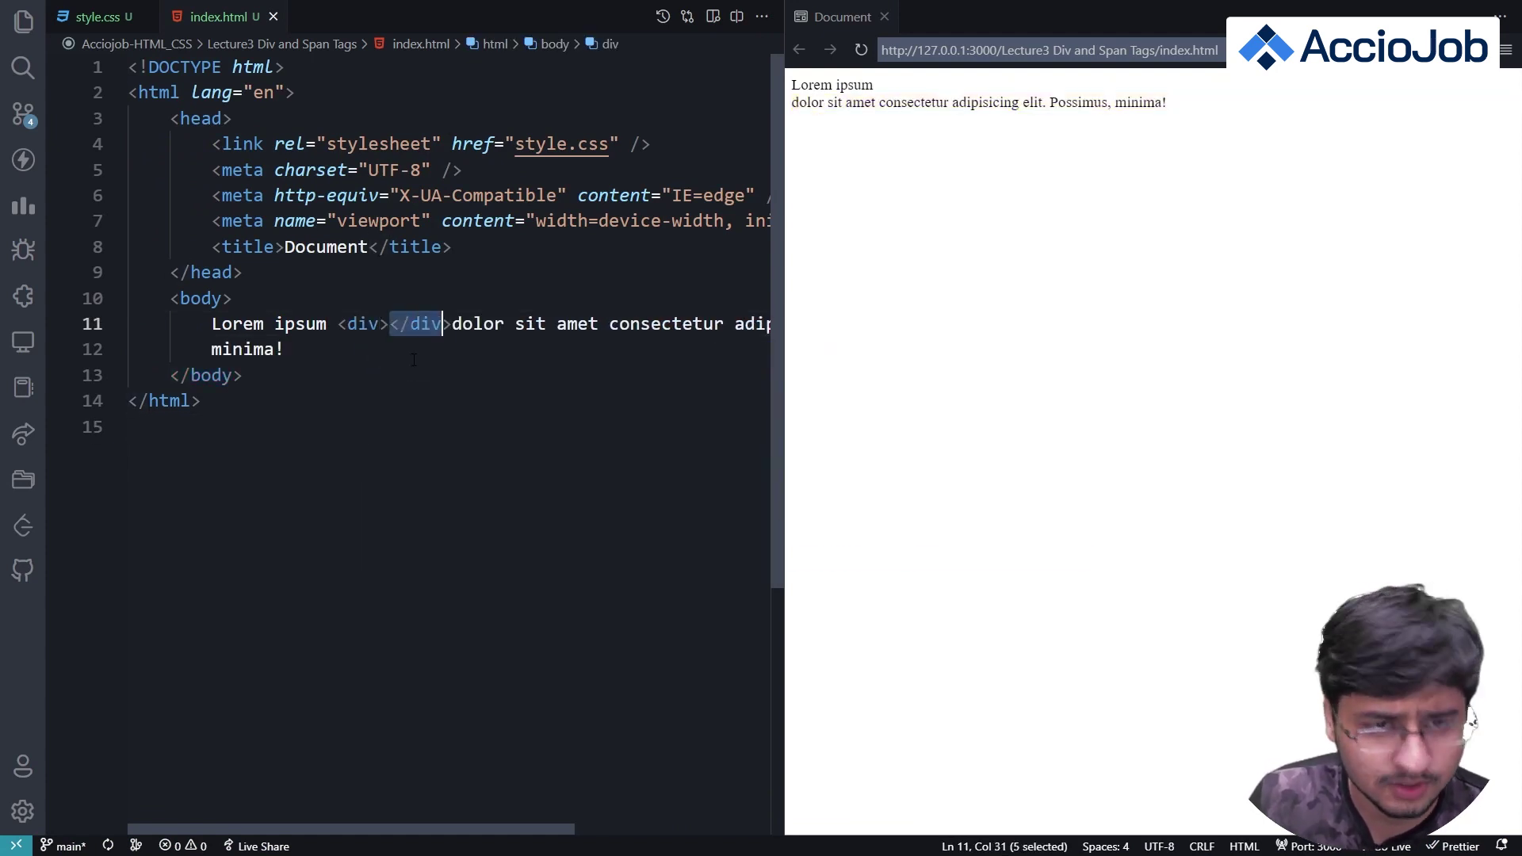
{"action": "key", "text": "ctrl+x"}
{"action": "key", "text": "Right"}
{"action": "key", "text": "Right"}
{"action": "key", "text": "Right"}
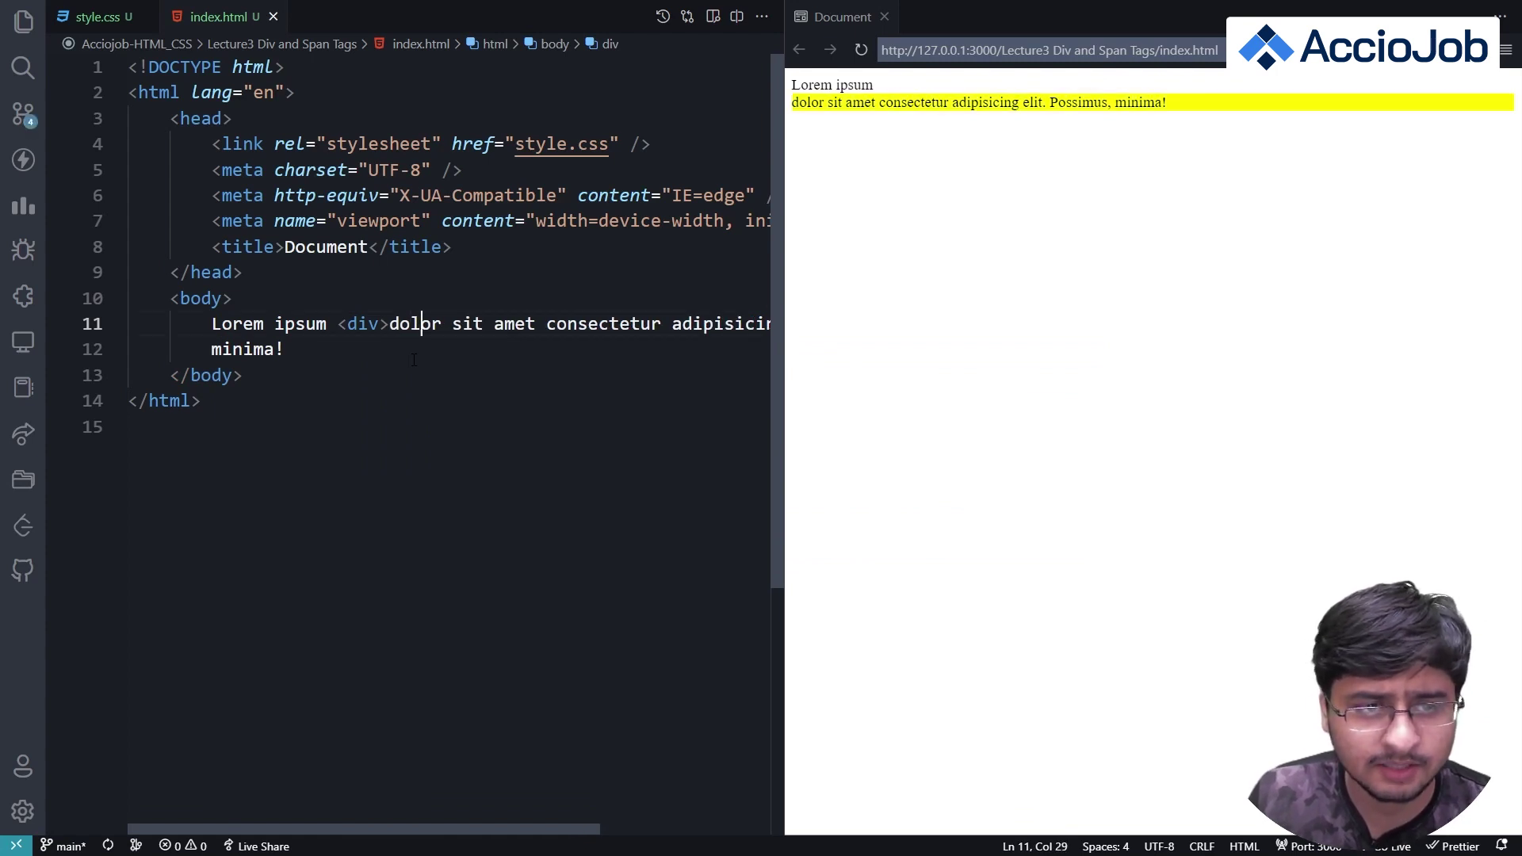
{"action": "key", "text": "Right"}
{"action": "key", "text": "Right"}
{"action": "key", "text": "ctrl+v"}
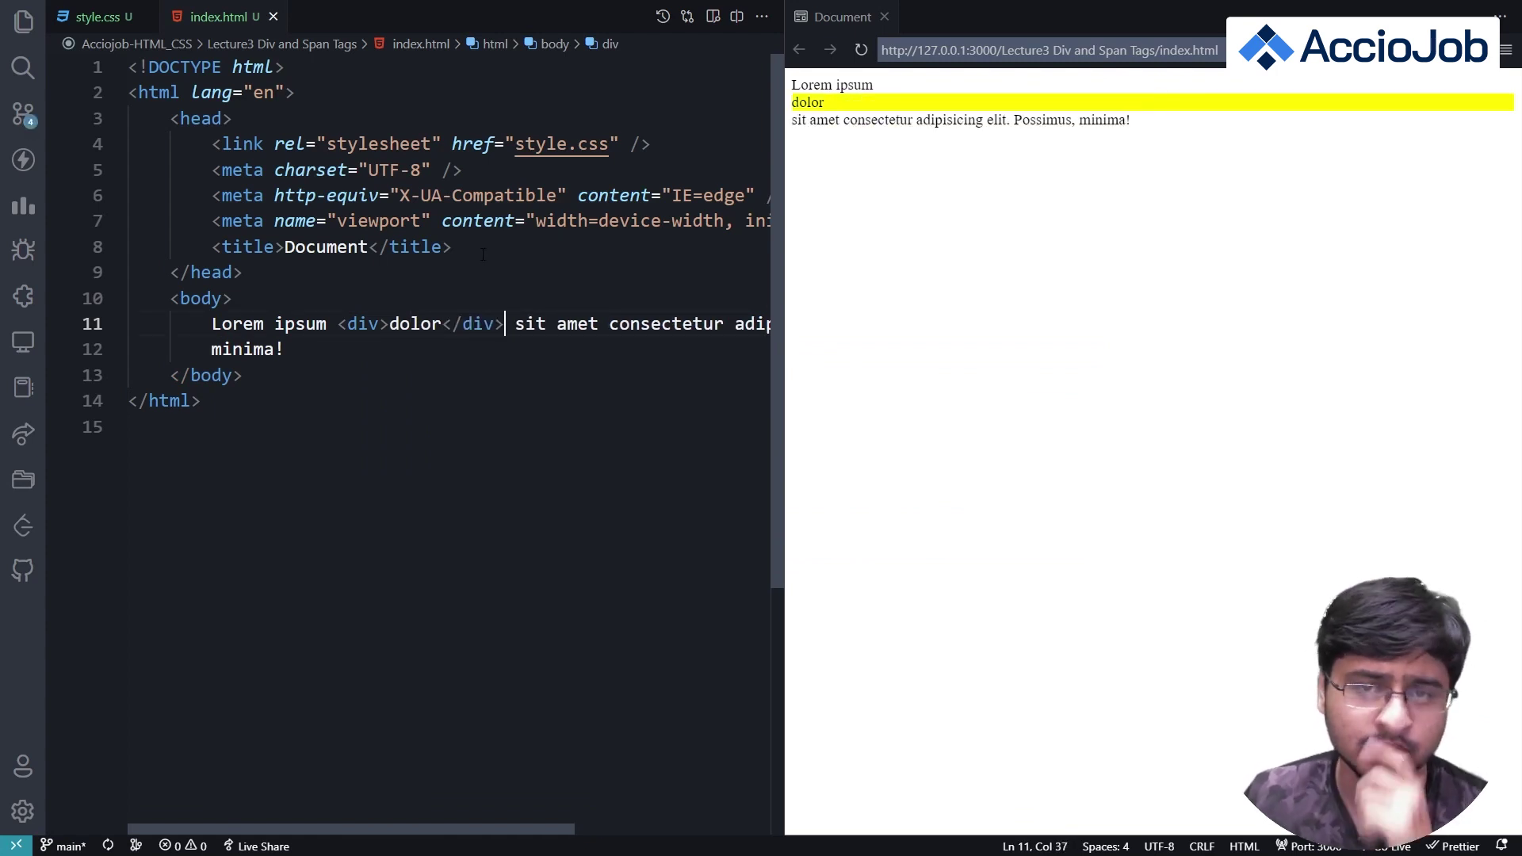
Step: Select dolor in the preview and code to check its separate full-width line
{"action": "double_click", "coordinate": [830, 103]}
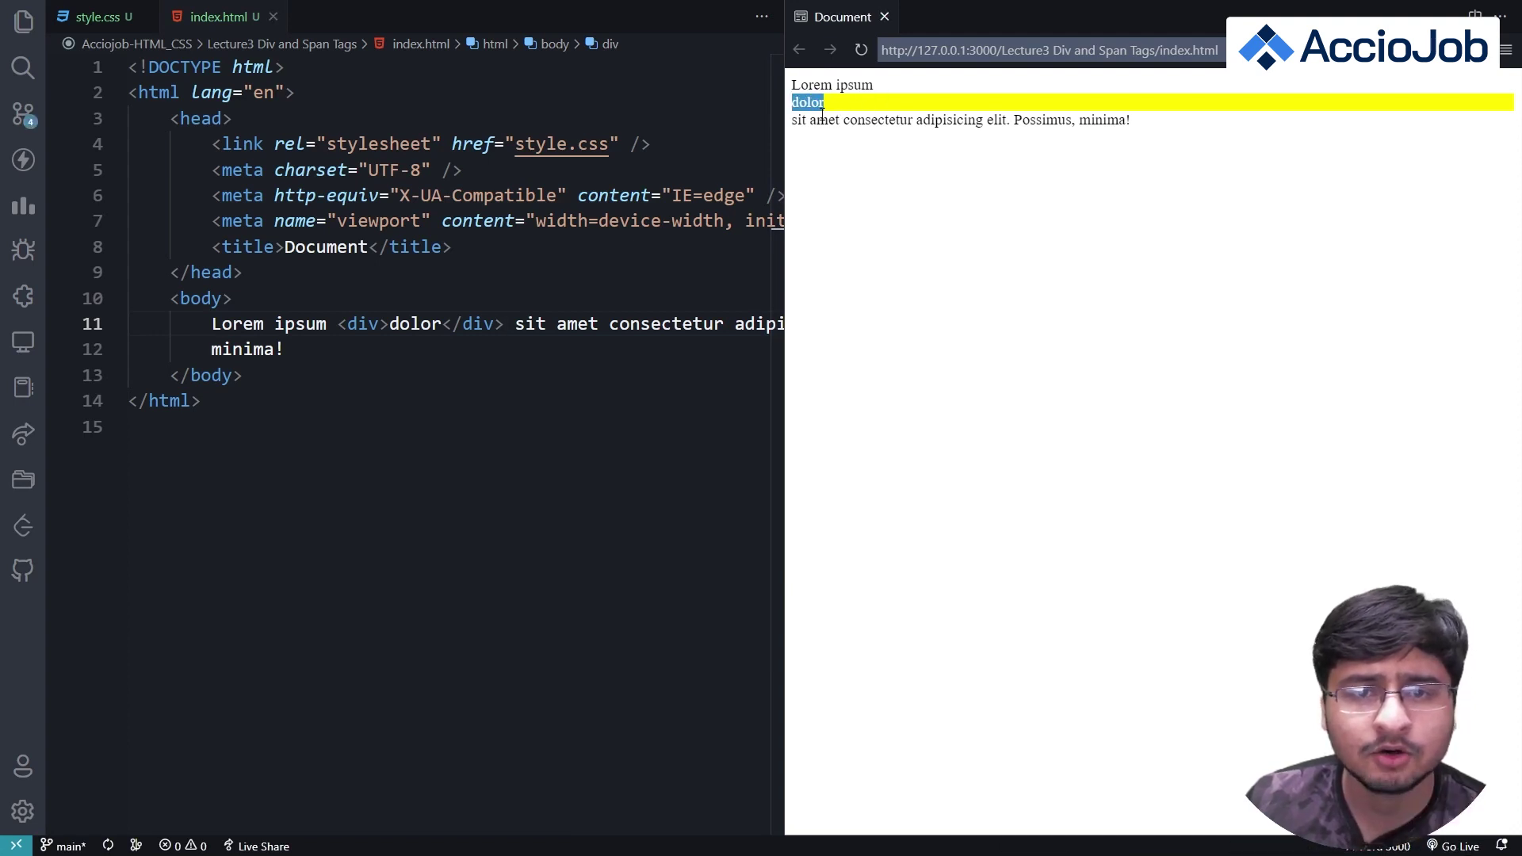
{"action": "left_click", "coordinate": [800, 125]}
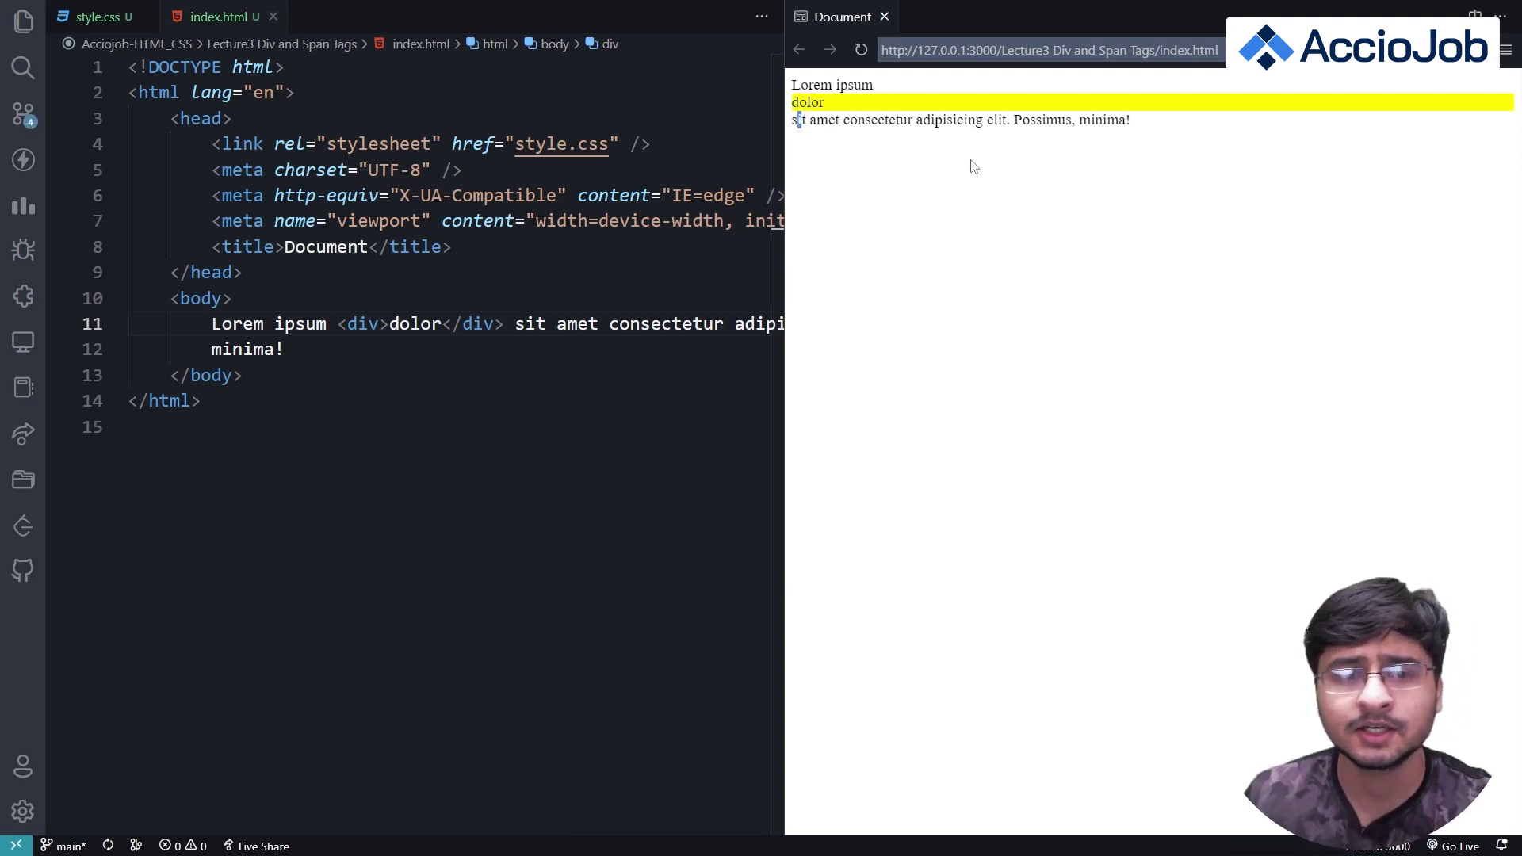
{"action": "left_click", "coordinate": [443, 346]}
{"action": "double_click", "coordinate": [416, 324]}
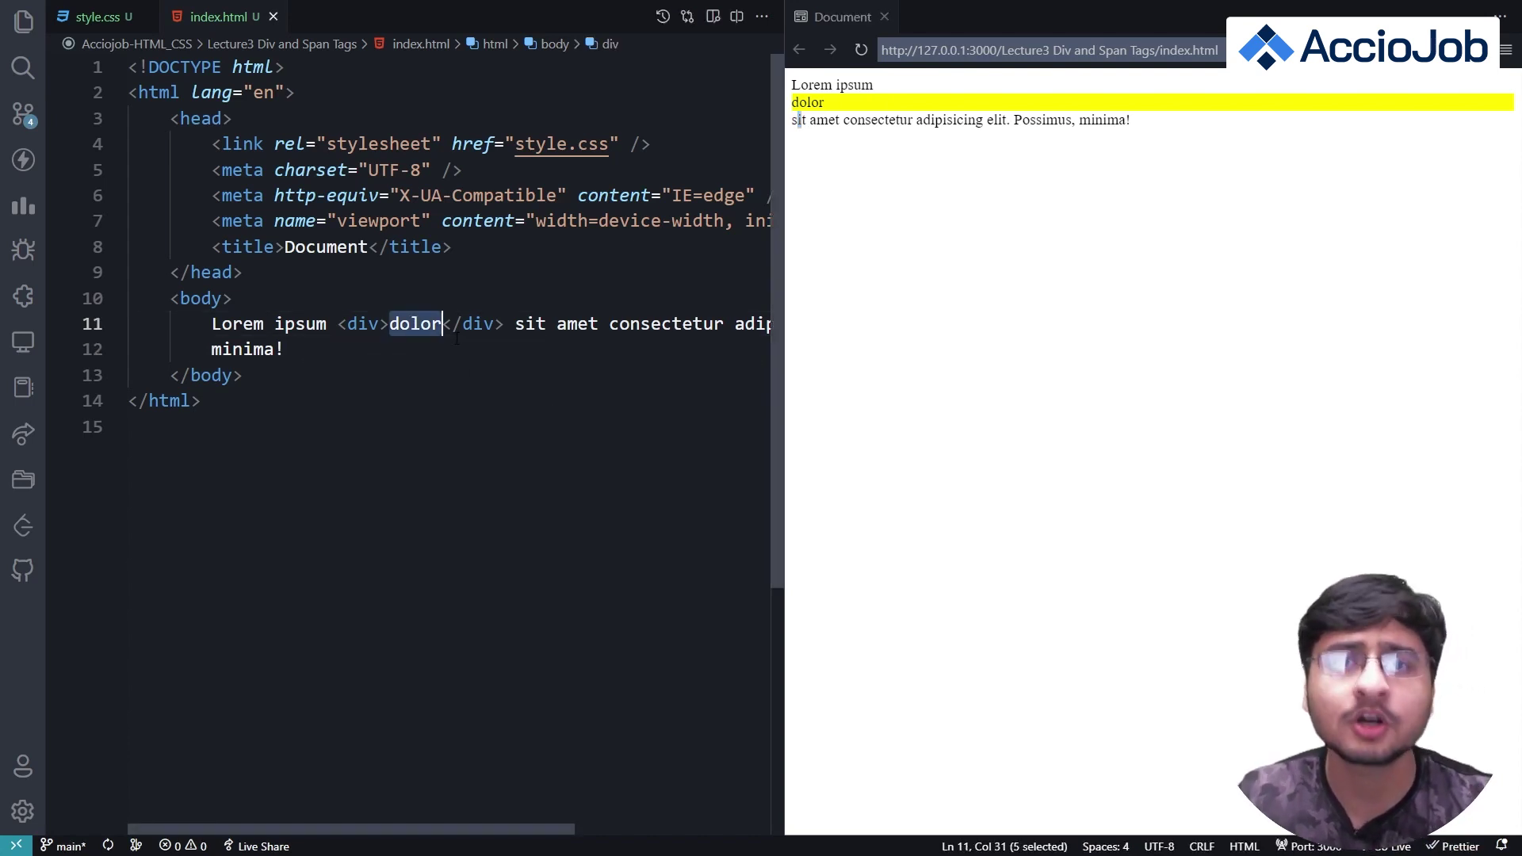
{"action": "double_click", "coordinate": [807, 104]}
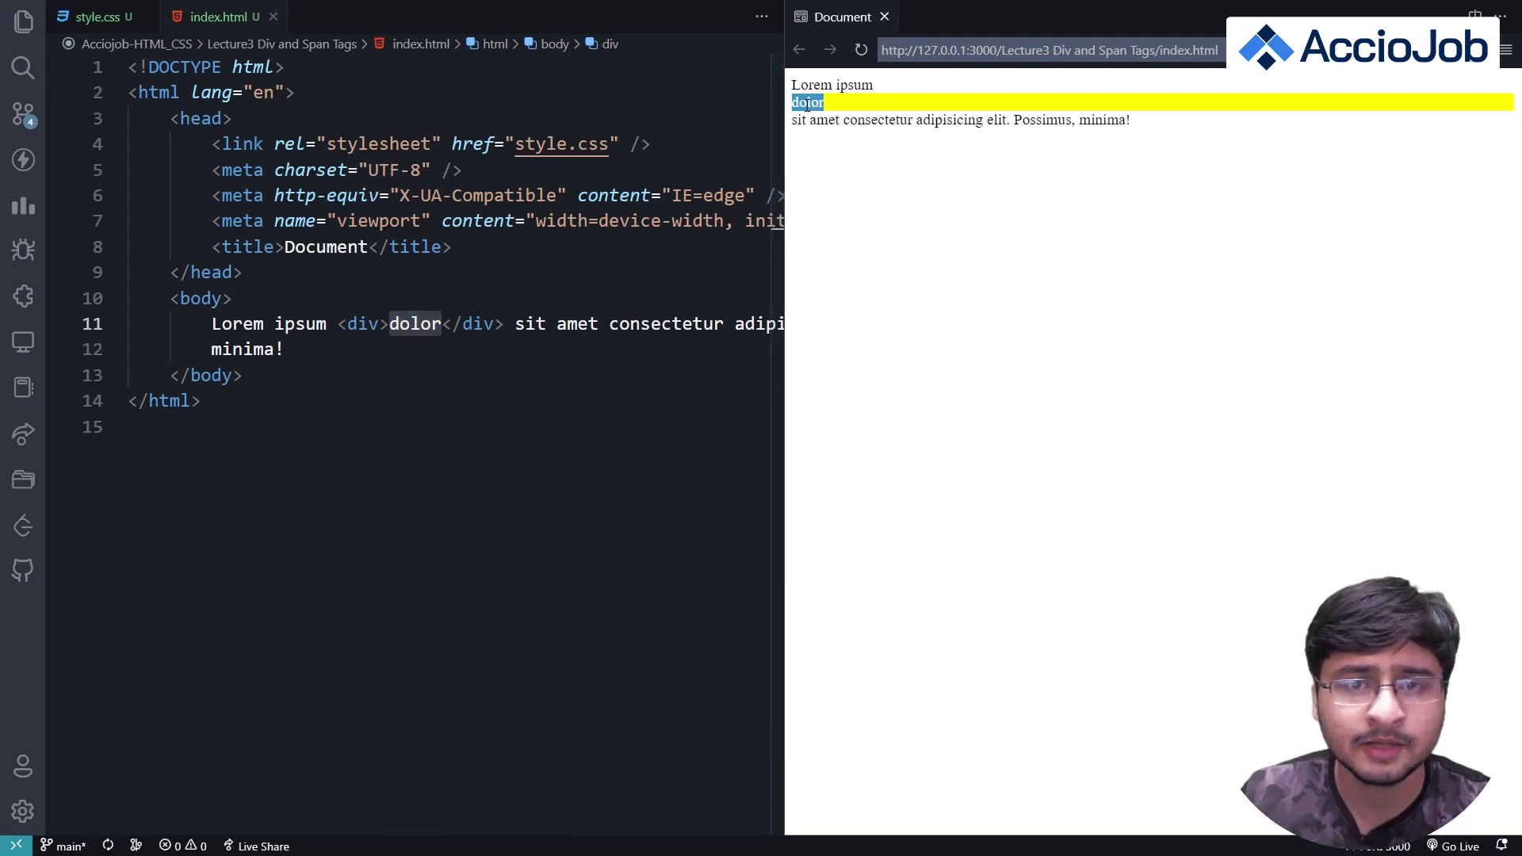
{"action": "triple_click", "coordinate": [807, 104]}
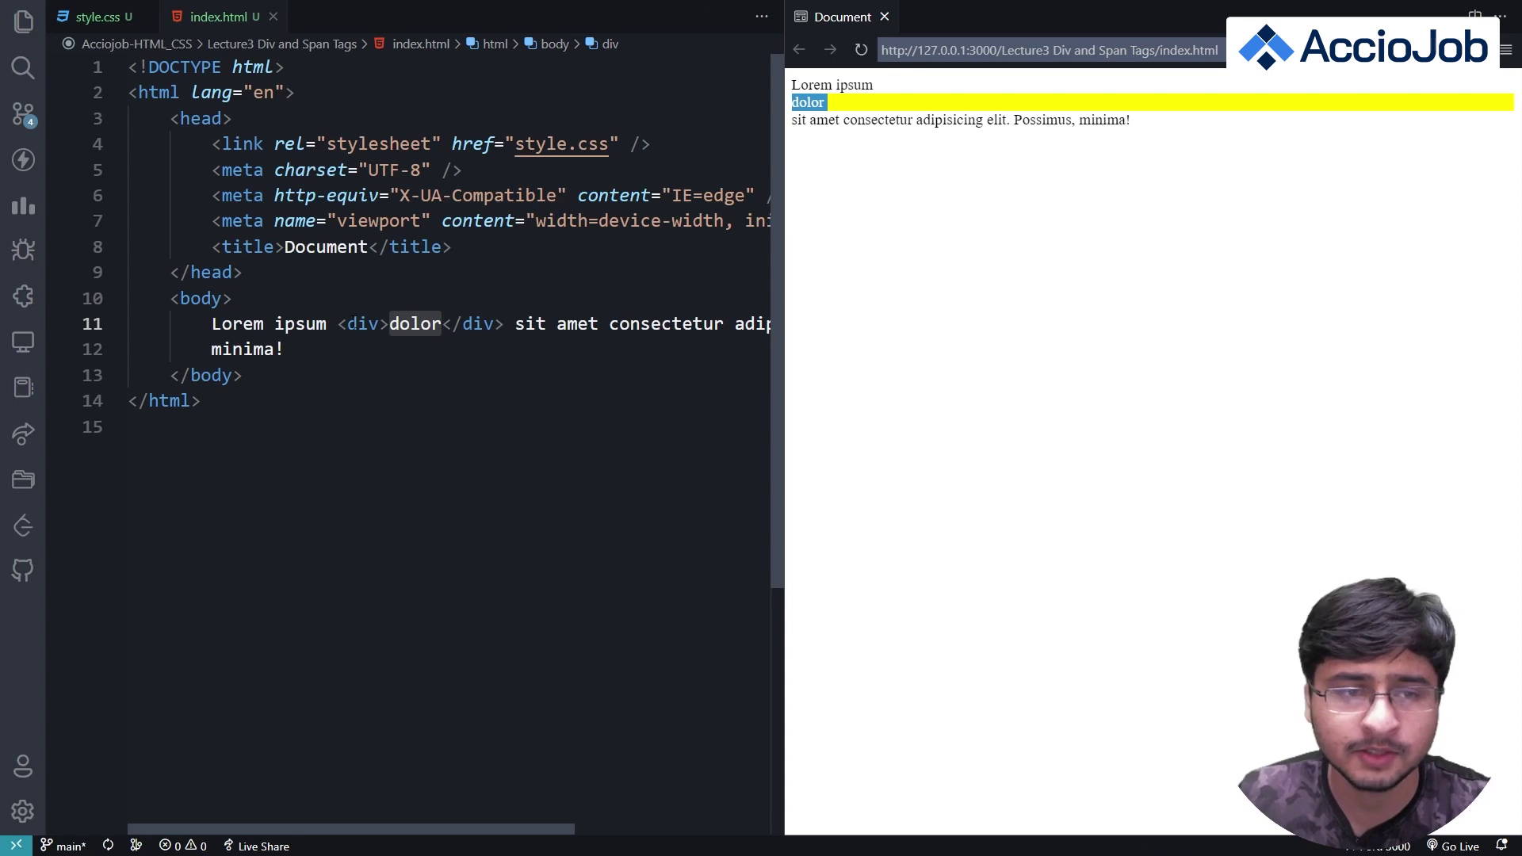
Step: Rename both div tags around dolor to span
{"action": "double_click", "coordinate": [363, 324]}
{"action": "key", "text": "ctrl+d"}
{"action": "type", "text": "span"}
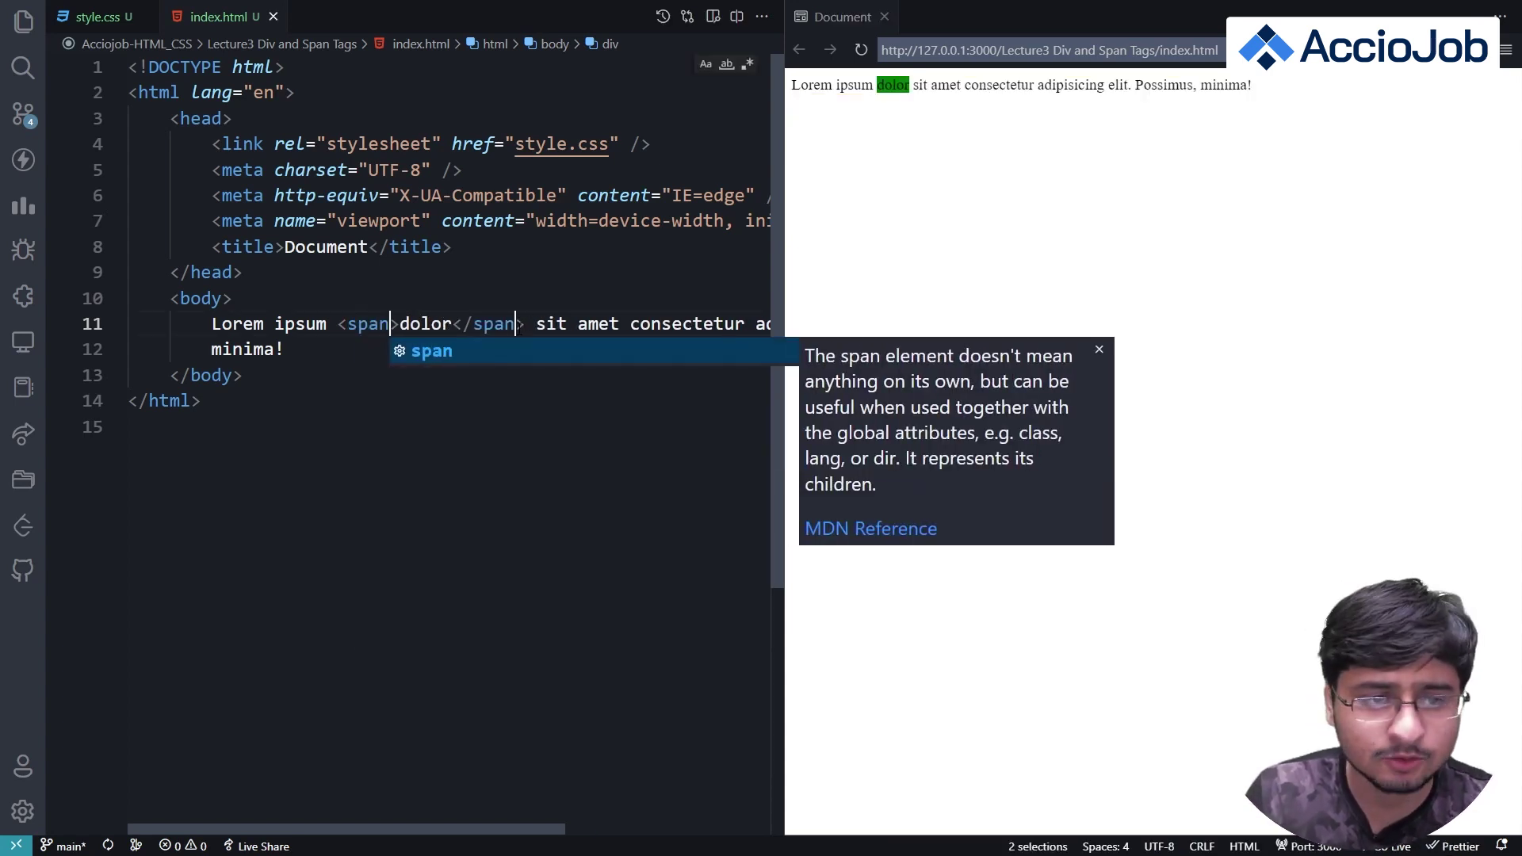
{"action": "left_click", "coordinate": [898, 95]}
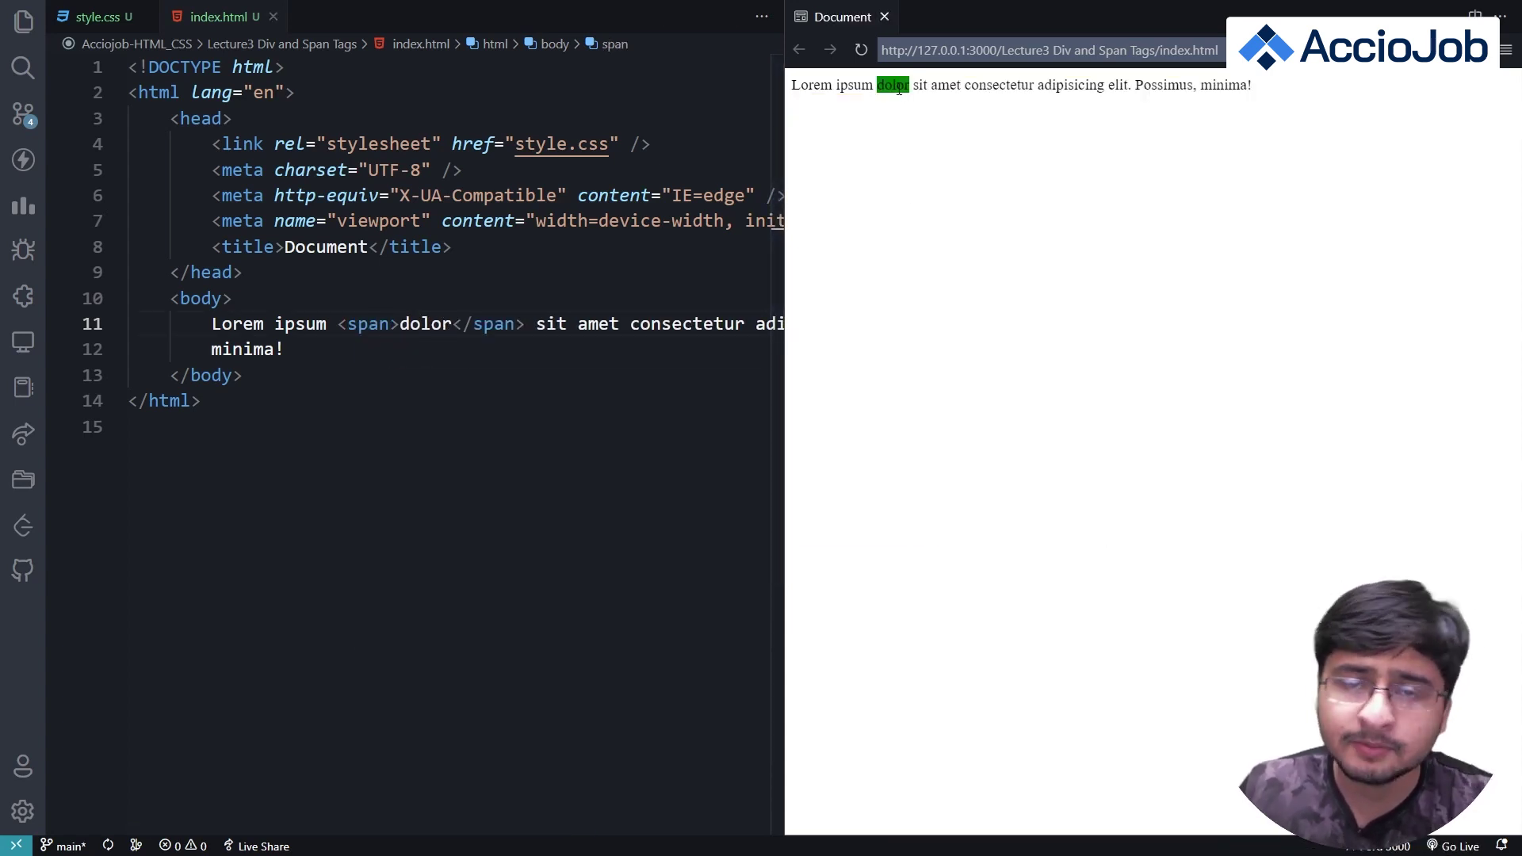
Step: Check dolor's inline green highlight in the preview, then remove extra spaces after dolor
{"action": "double_click", "coordinate": [895, 86]}
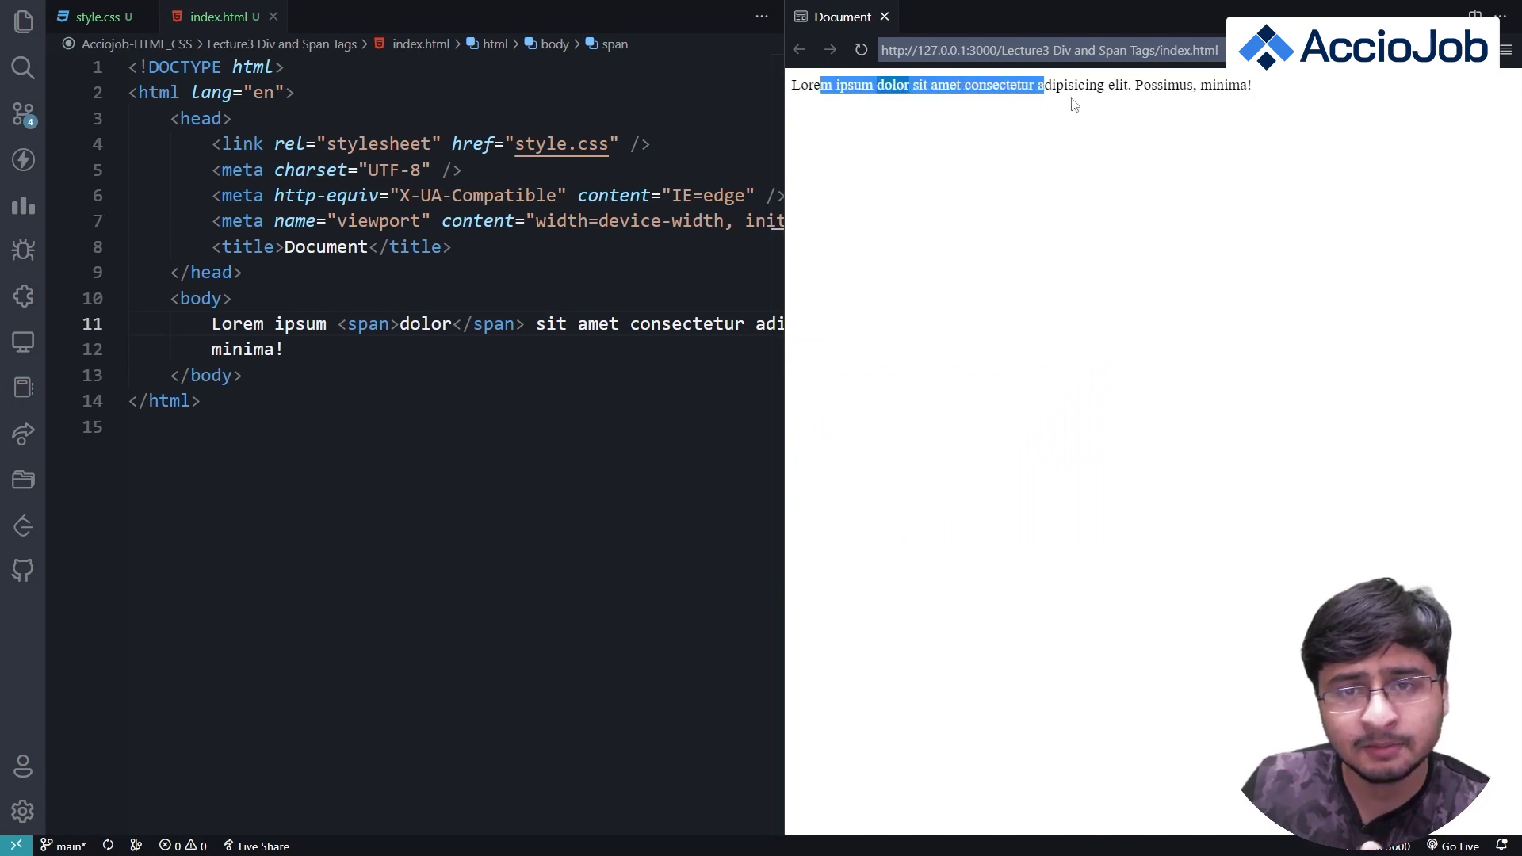
{"action": "left_click_drag", "start_coordinate": [836, 87], "coordinate": [1215, 105]}
{"action": "left_click", "coordinate": [1169, 142]}
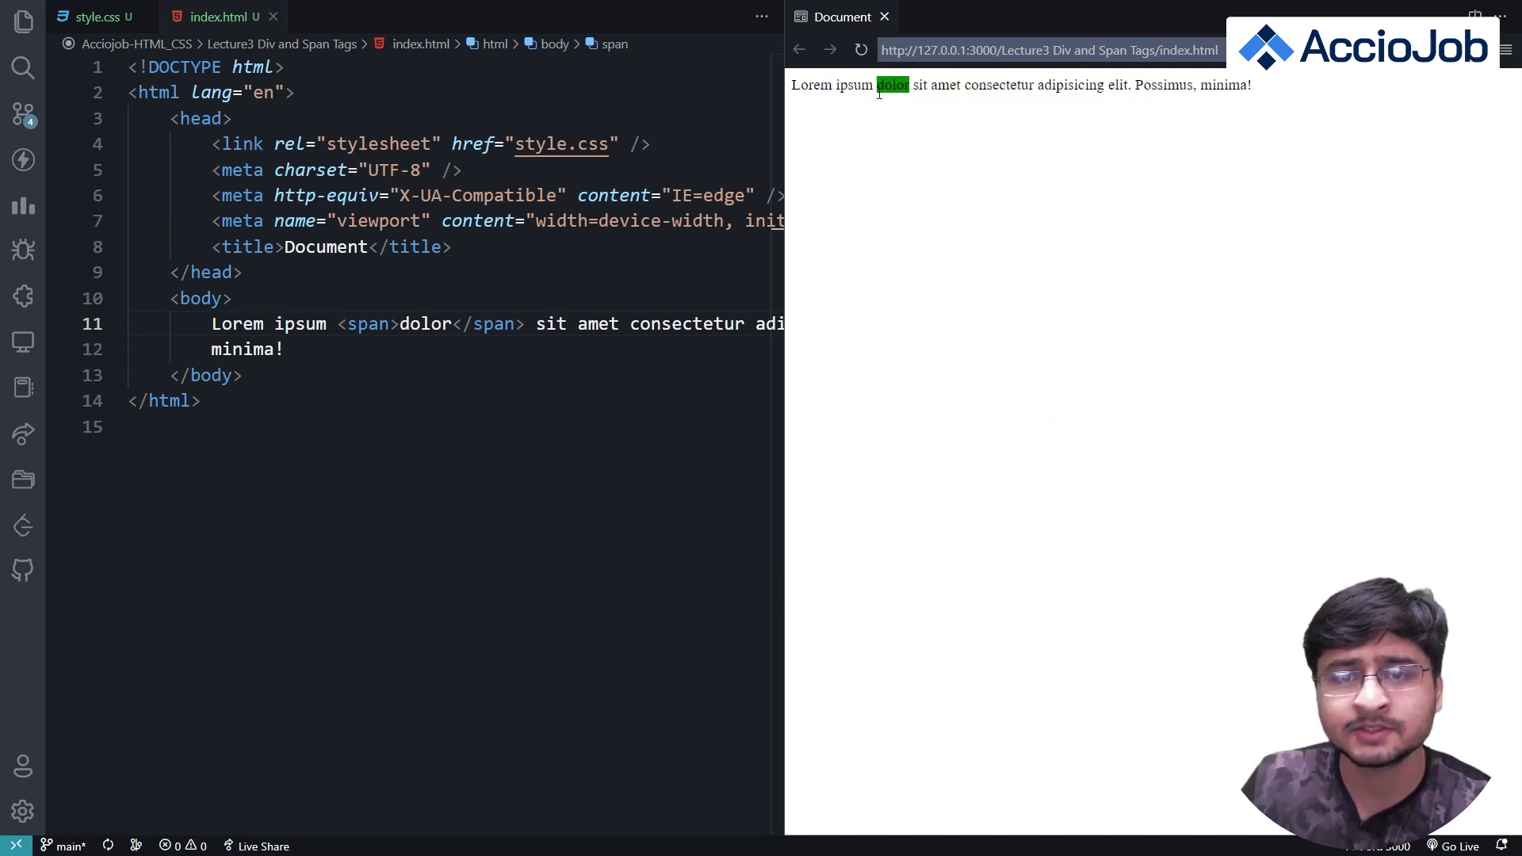
{"action": "double_click", "coordinate": [906, 94]}
{"action": "left_click", "coordinate": [901, 93]}
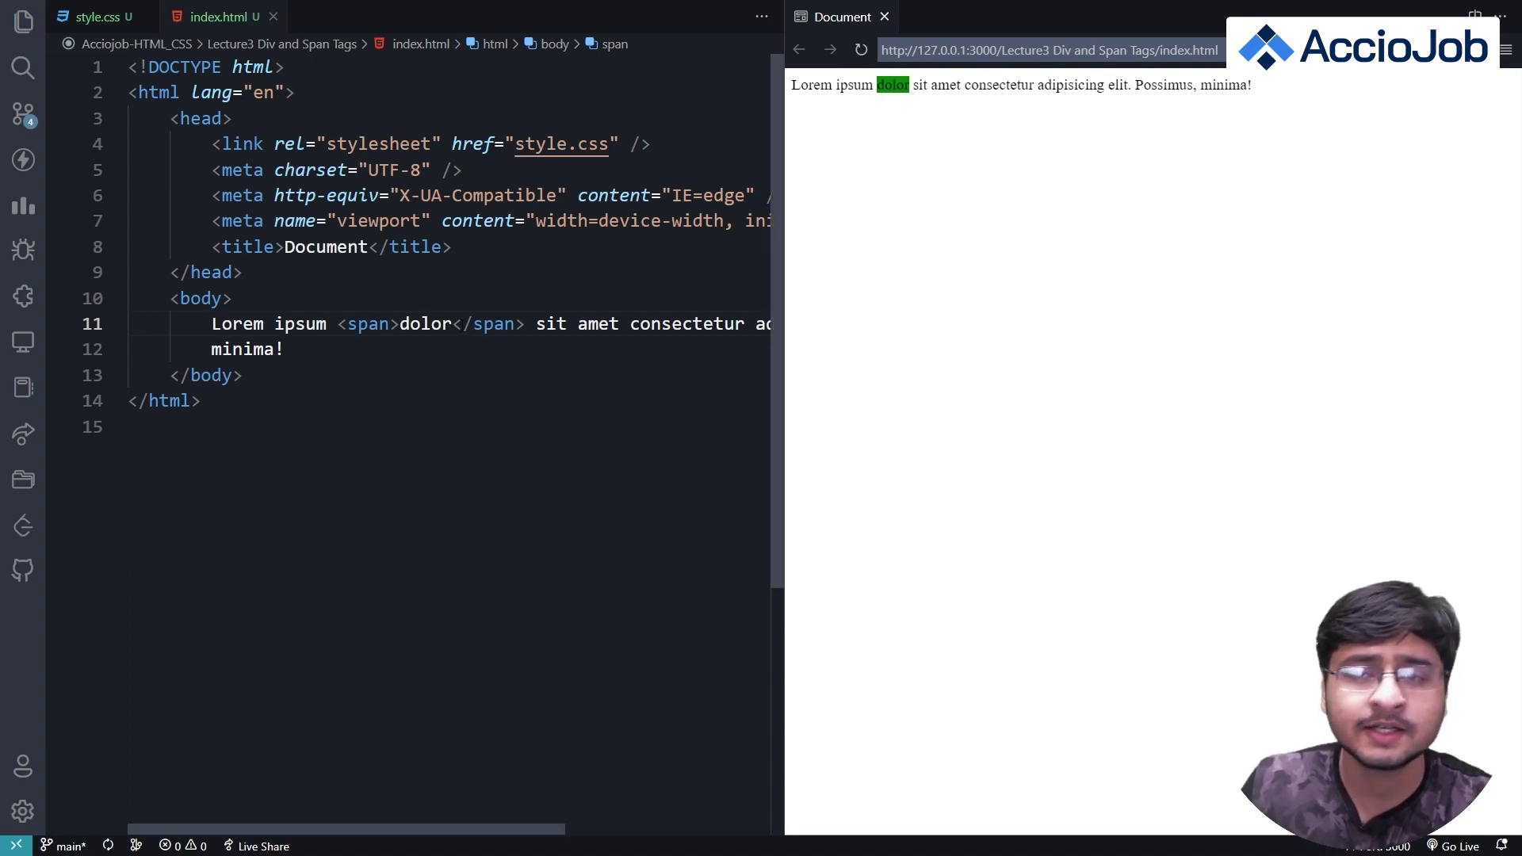
{"action": "left_click", "coordinate": [452, 323]}
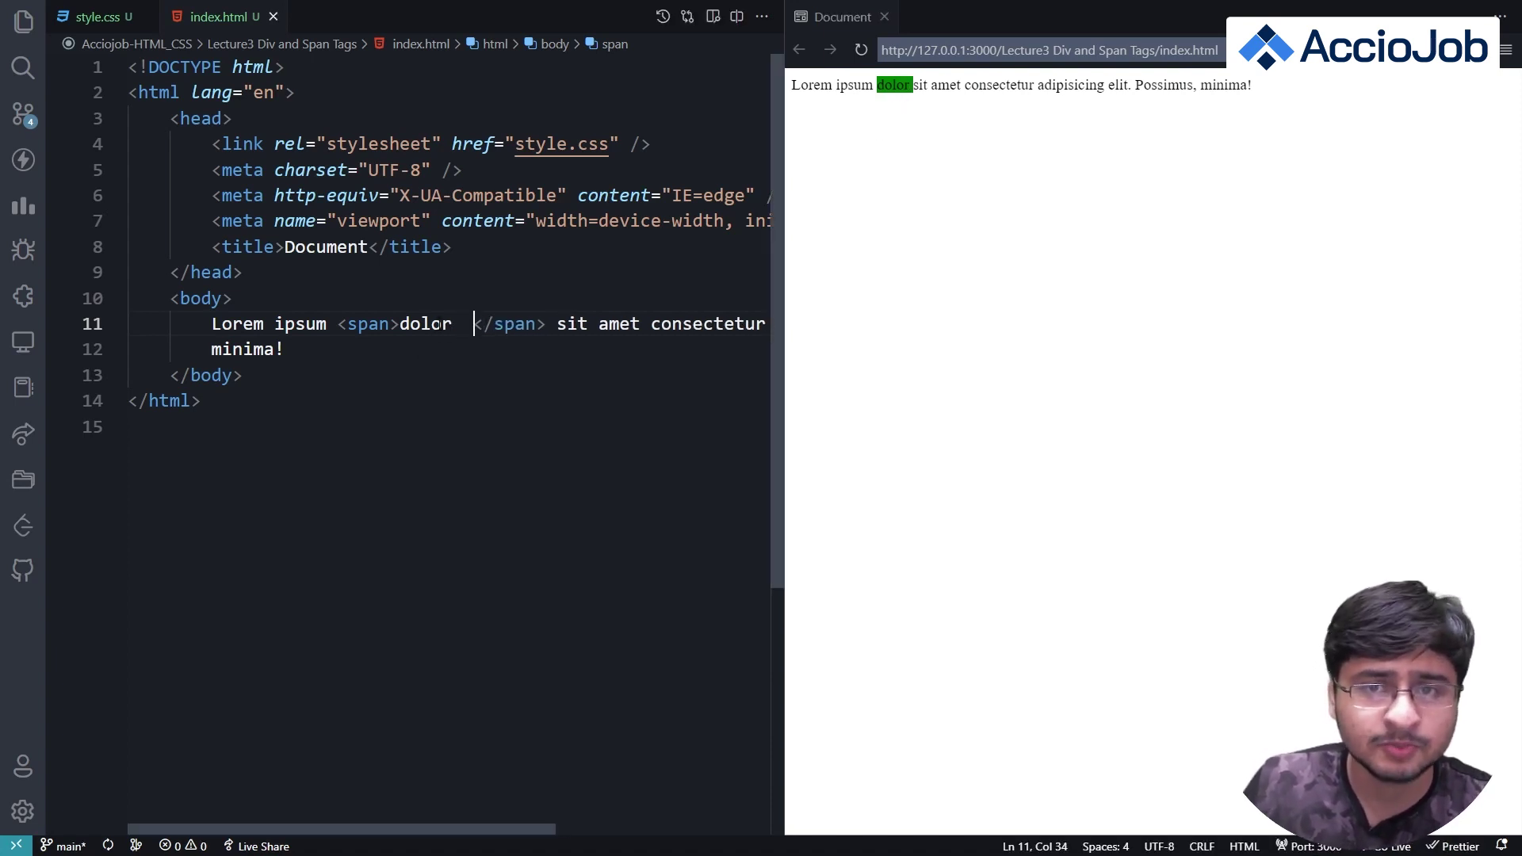
{"action": "key", "text": "BackSpace"}
{"action": "key", "text": "BackSpace"}
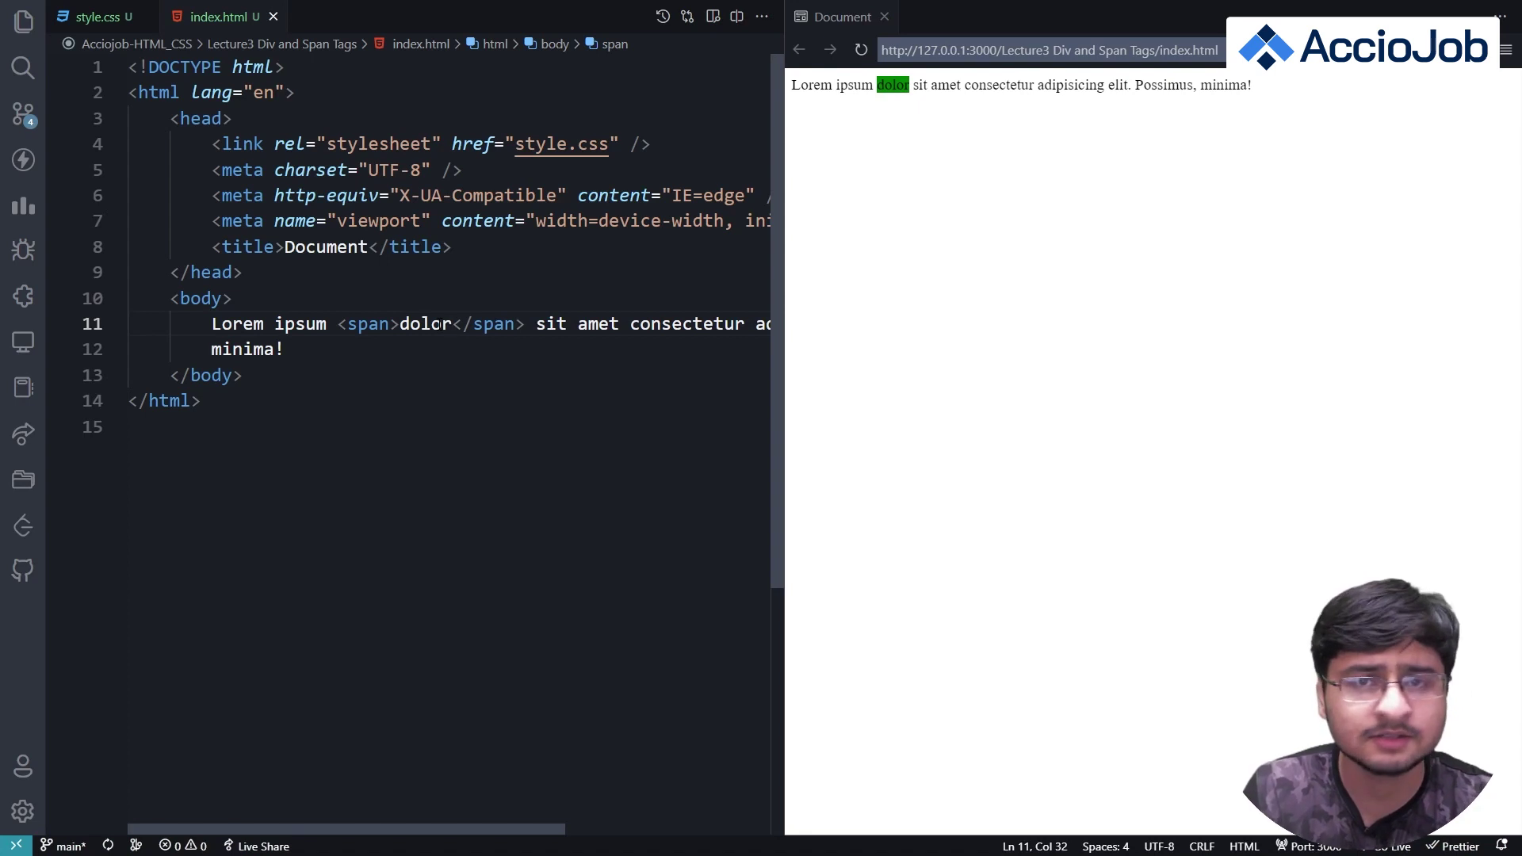
{"action": "type", "text": "<"}
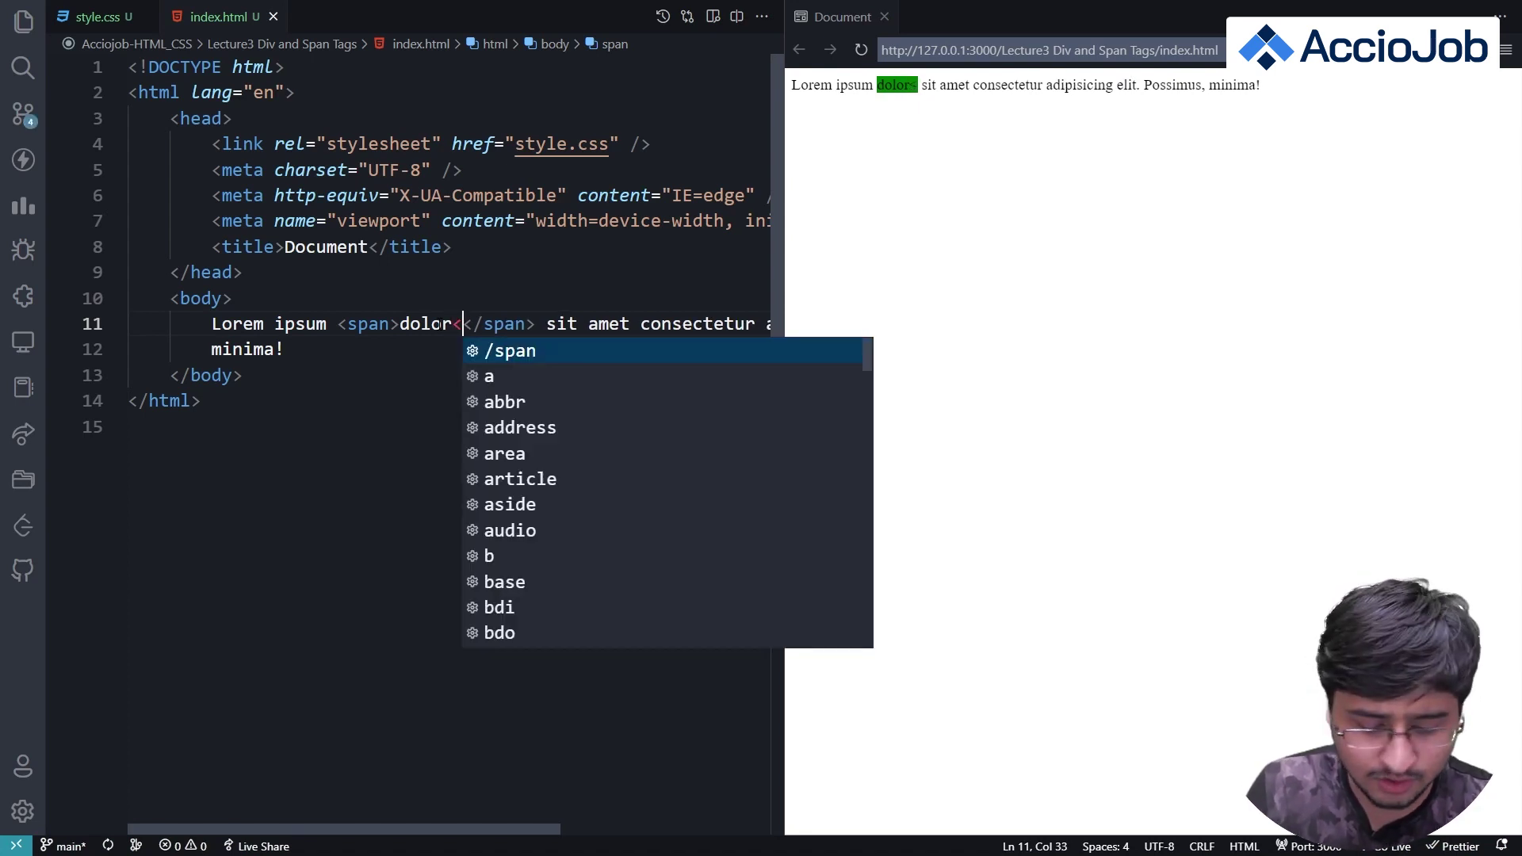
{"action": "type", "text": "br/>"}
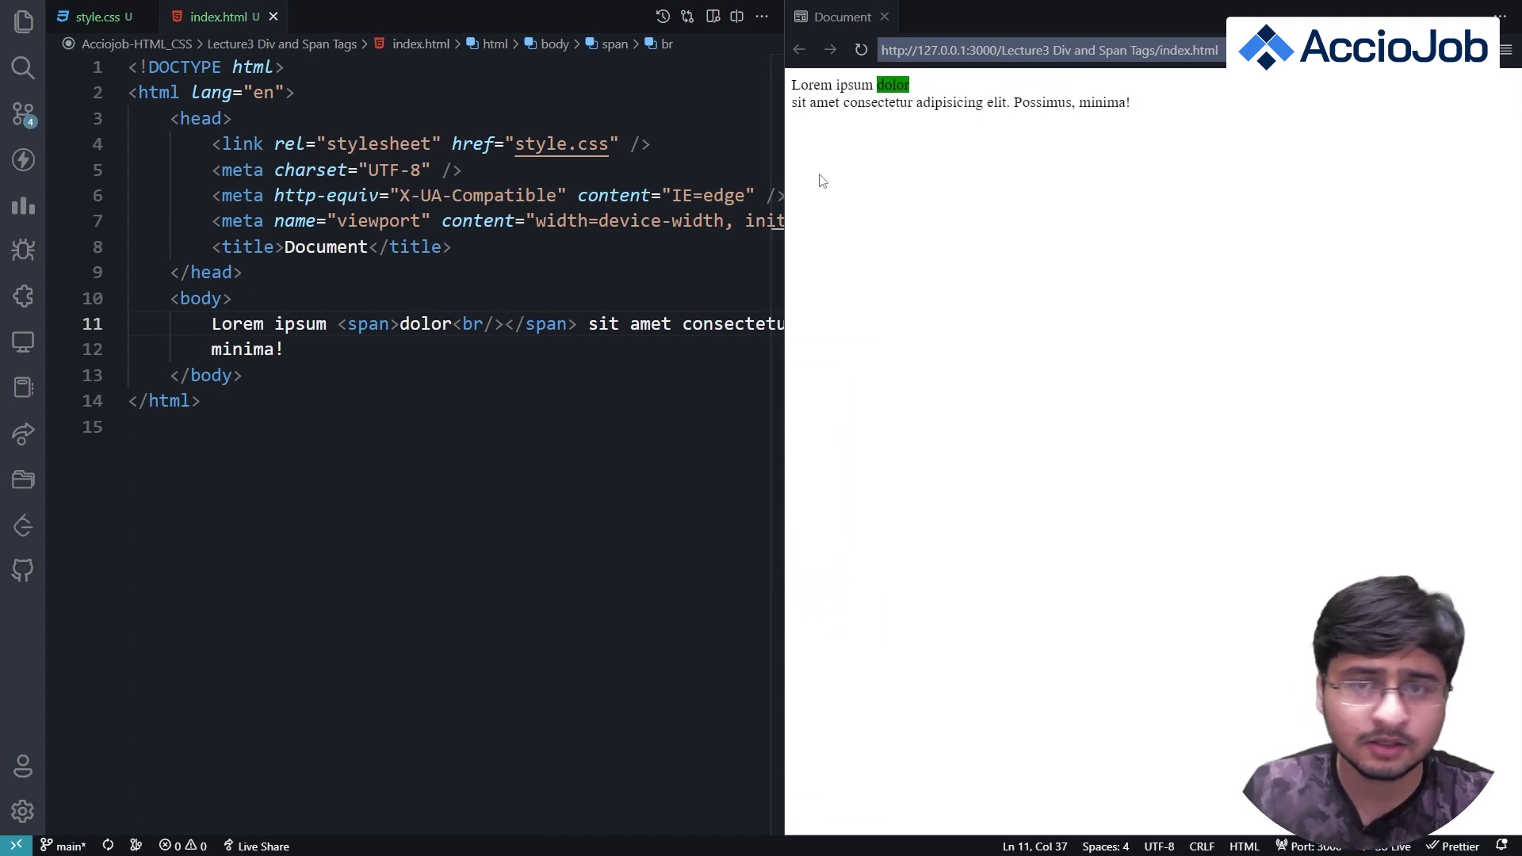
Step: Select the preview's first line to compare, then delete the end of the line-break tag after dolor
{"action": "triple_click", "coordinate": [909, 79]}
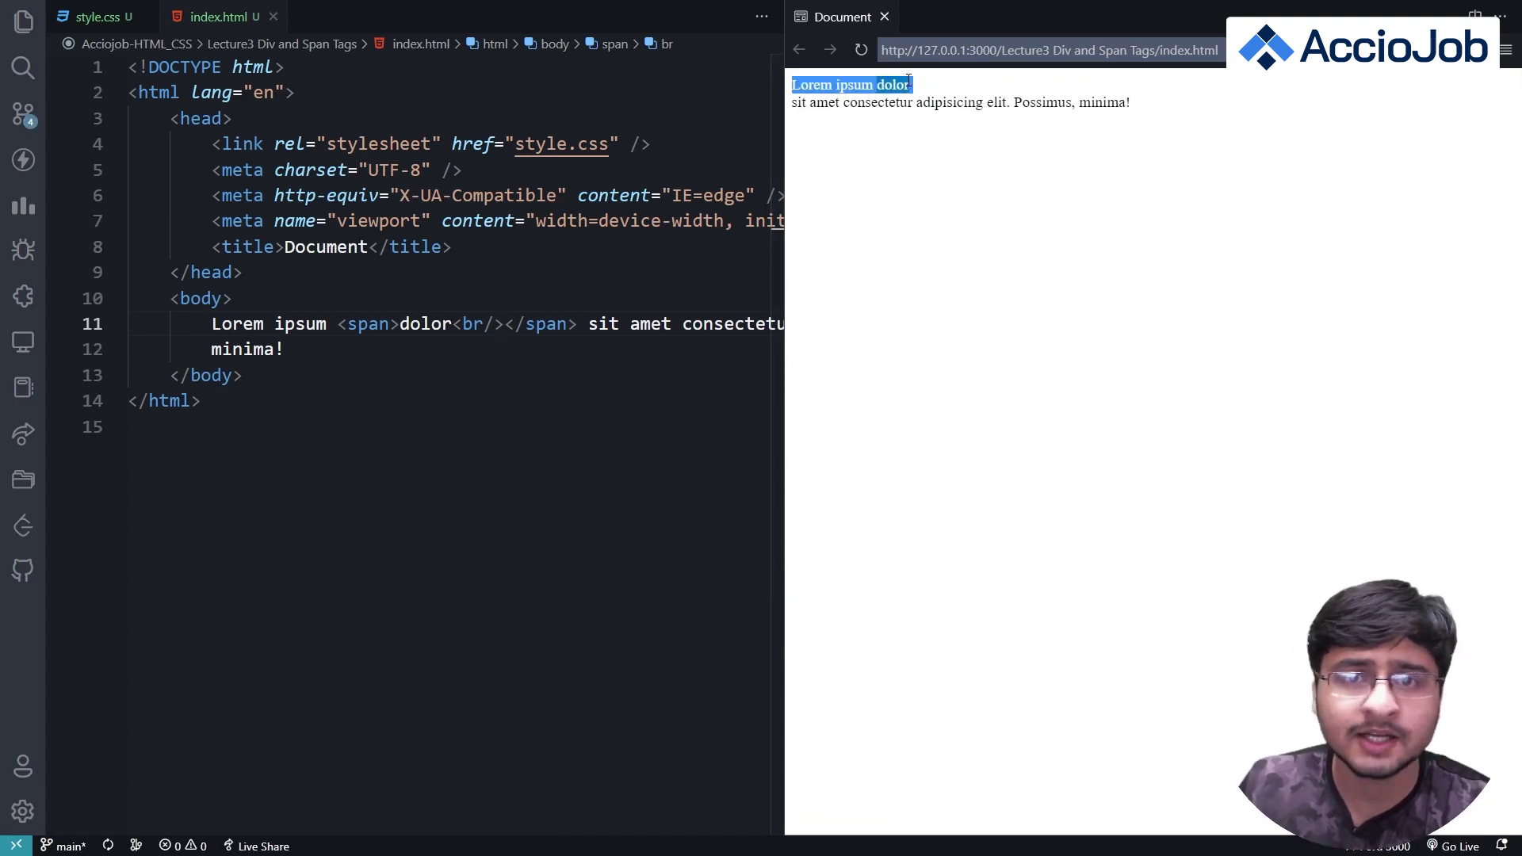
{"action": "left_click", "coordinate": [776, 178]}
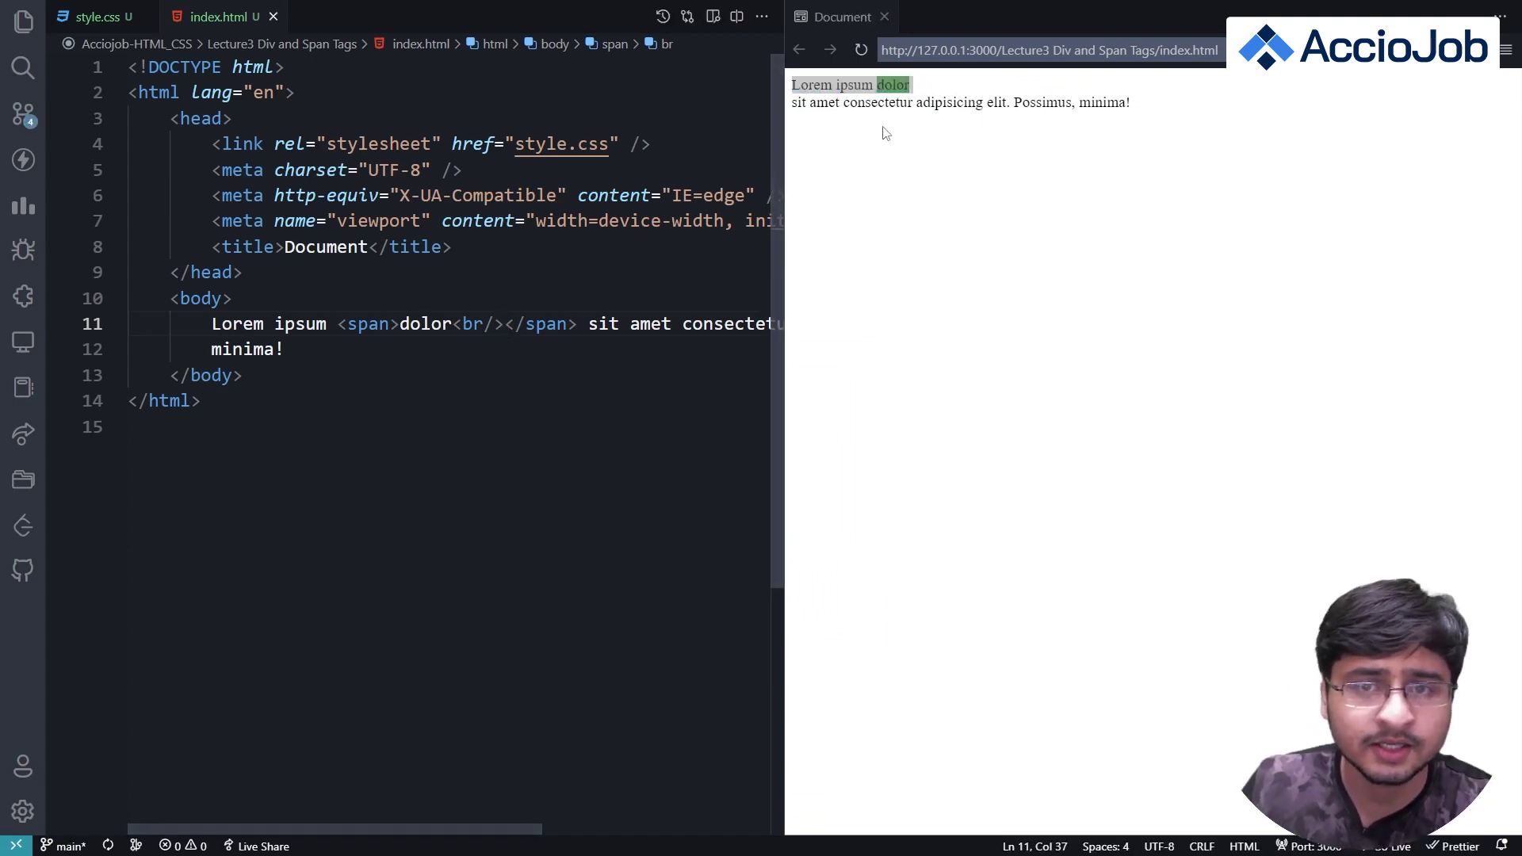
{"action": "key", "text": "BackSpace"}
{"action": "key", "text": "BackSpace"}
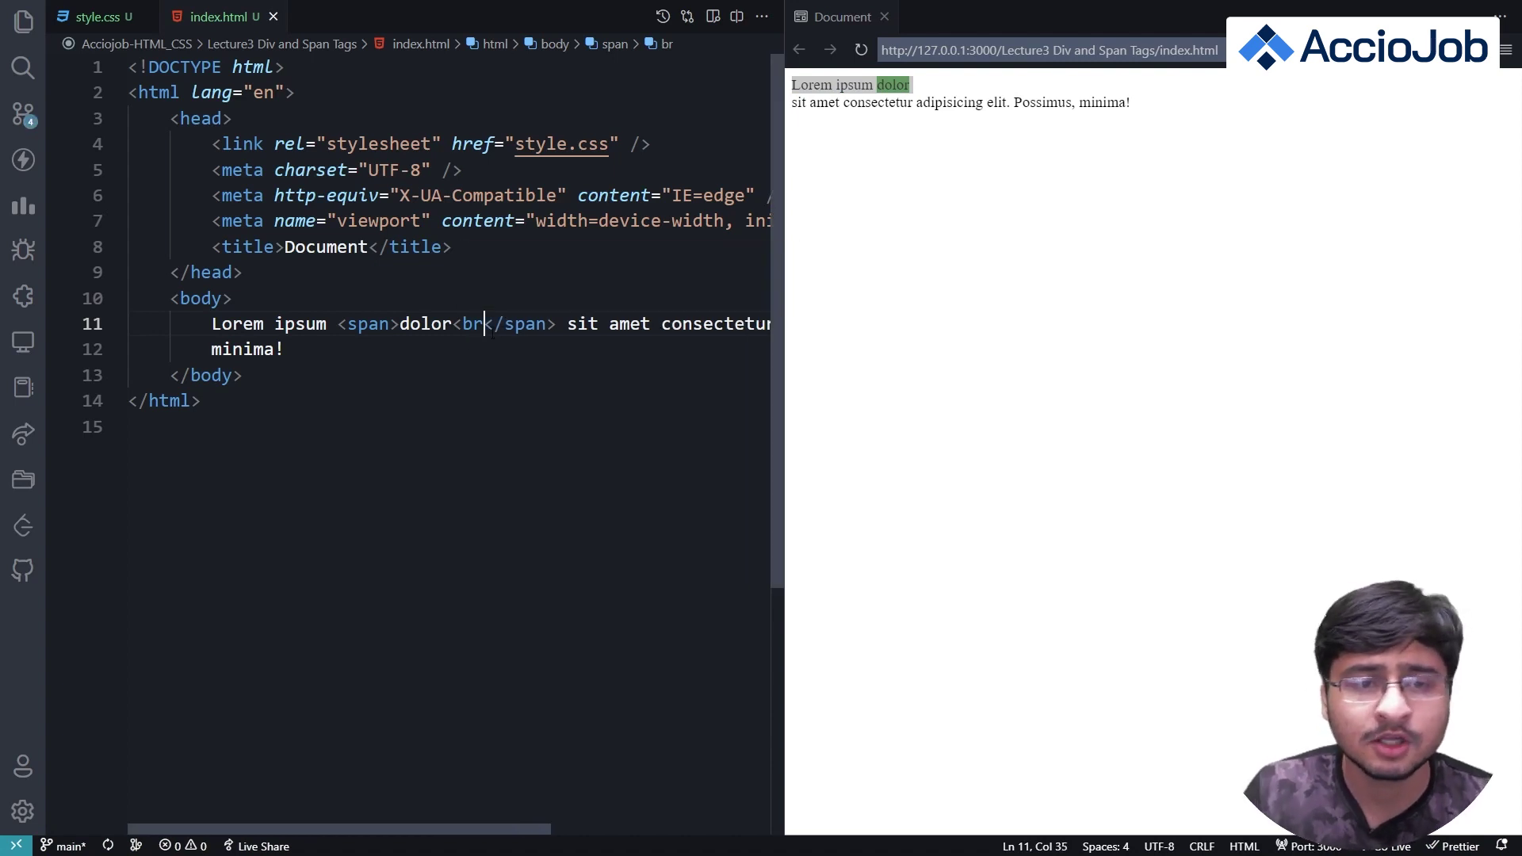
Step: Delete the leftover '<br' after dolor, check style.css, and return to index.html
{"action": "key", "text": "BackSpace"}
{"action": "key", "text": "BackSpace"}
{"action": "key", "text": "BackSpace"}
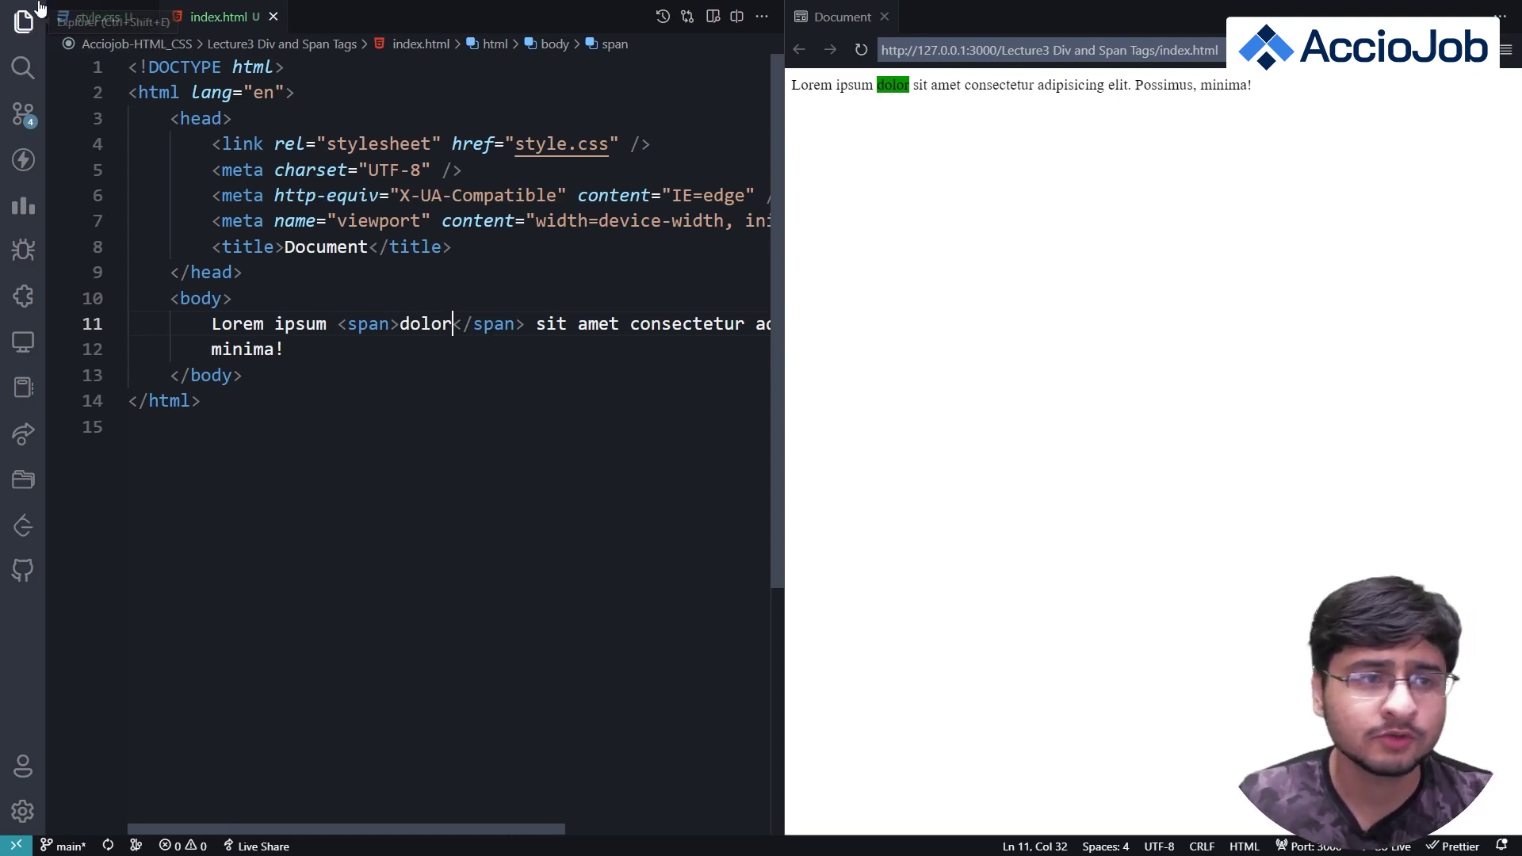
{"action": "left_click", "coordinate": [96, 18]}
{"action": "left_click", "coordinate": [214, 17]}
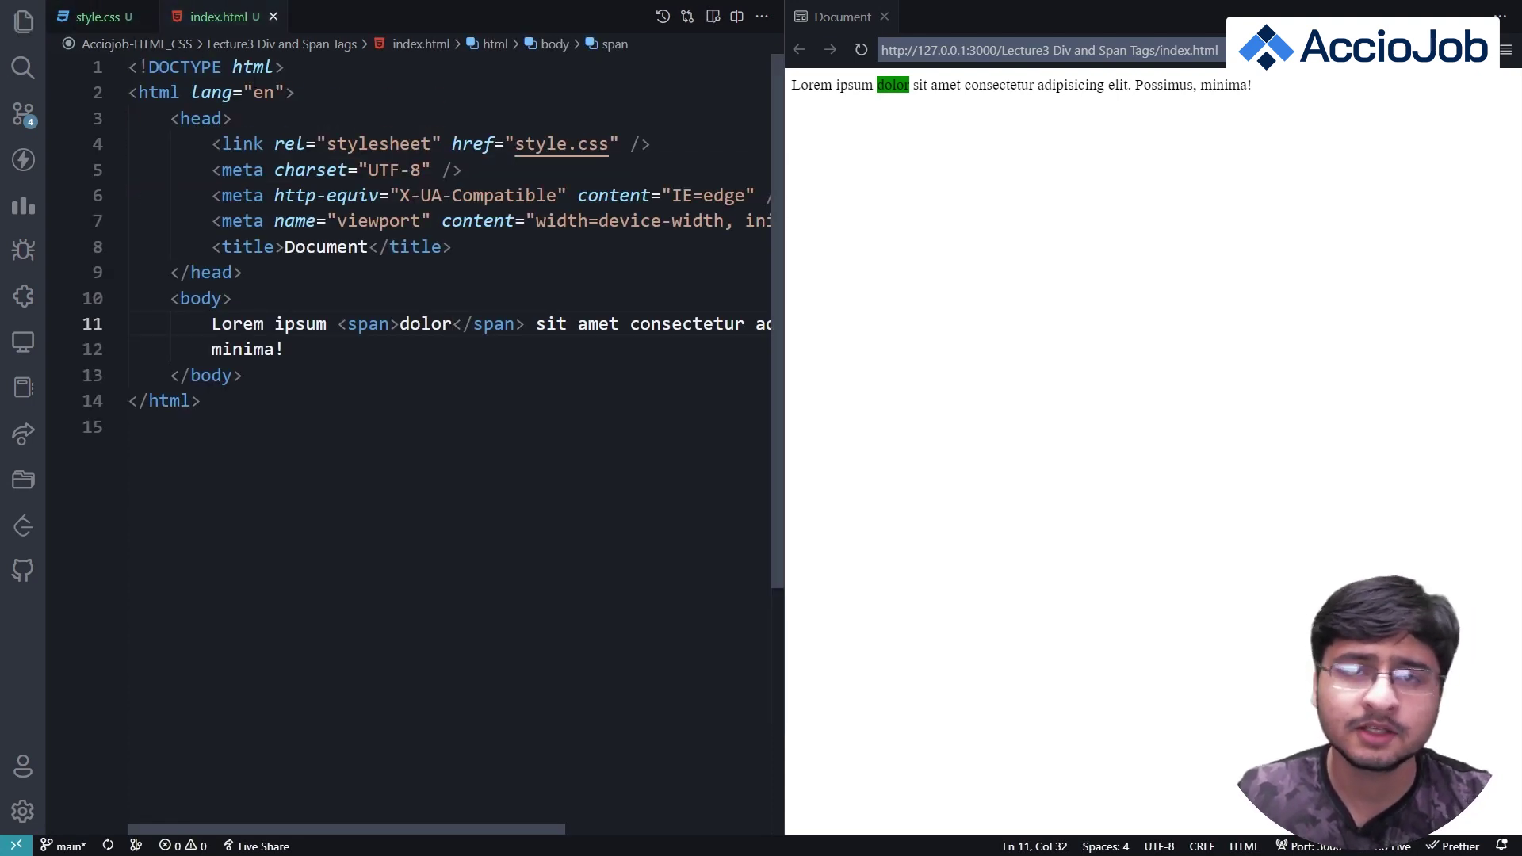